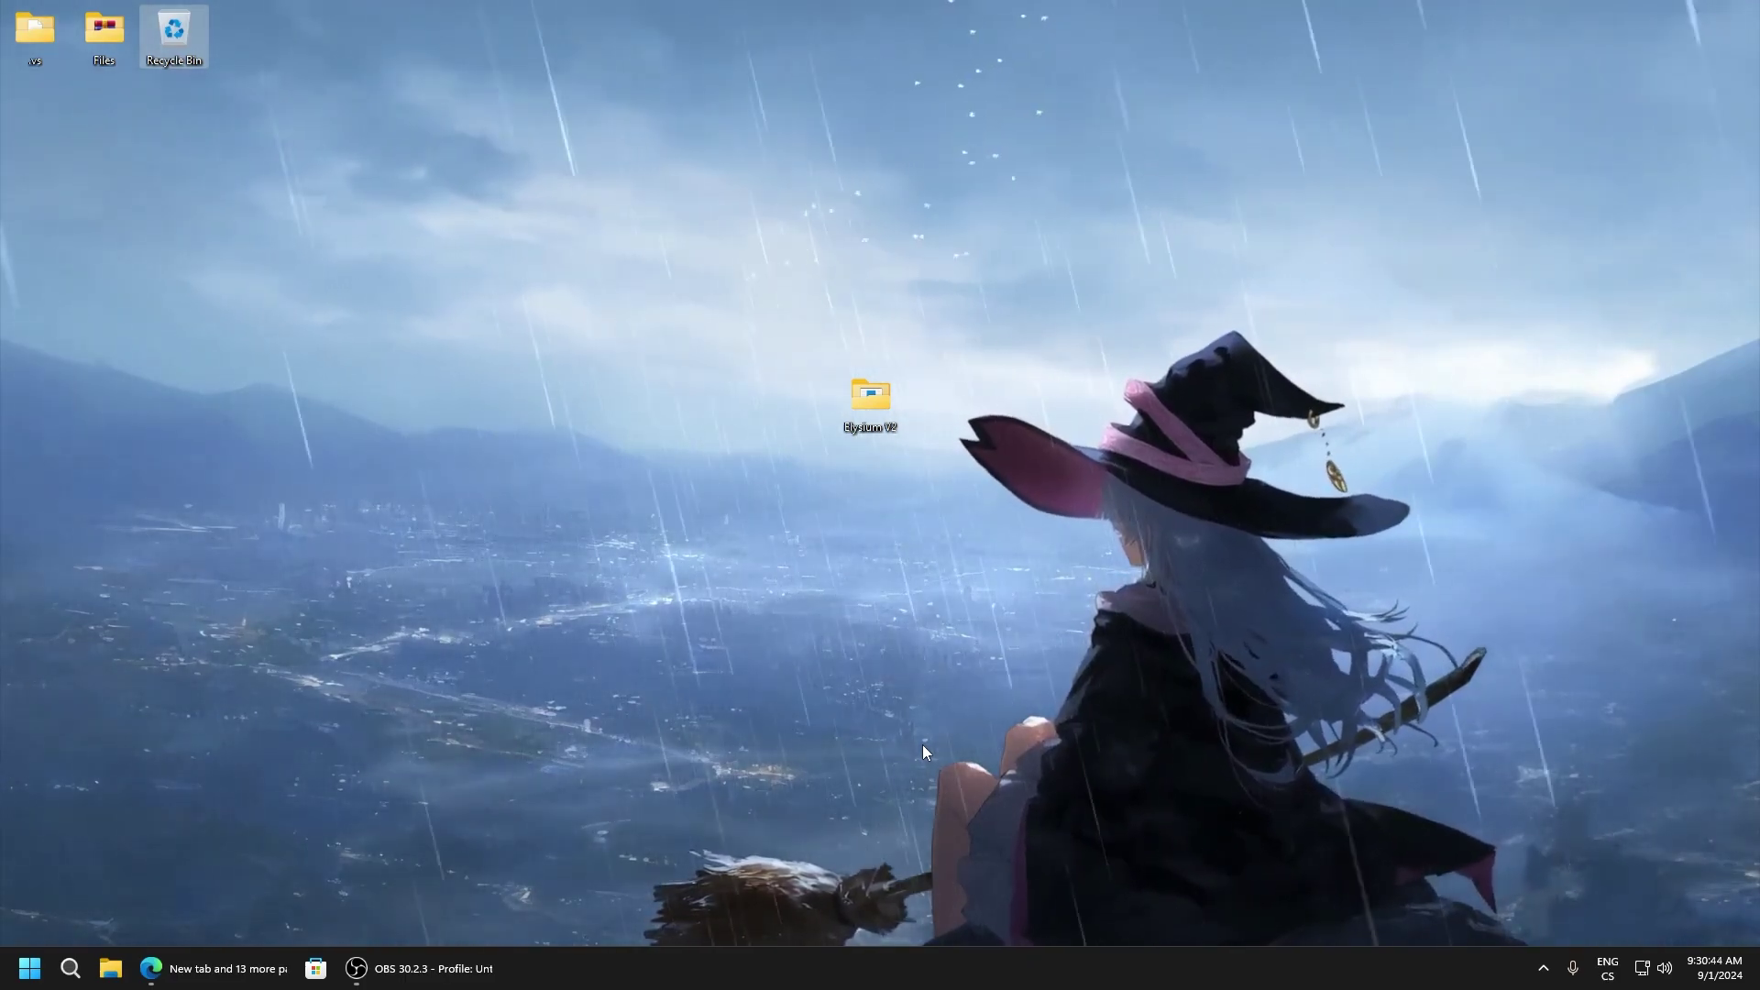
Step: Open the Elysium V2 desktop folder, run Elysium V2.exe as administrator, and continue past the .NET Framework exception
double_click(879, 403)
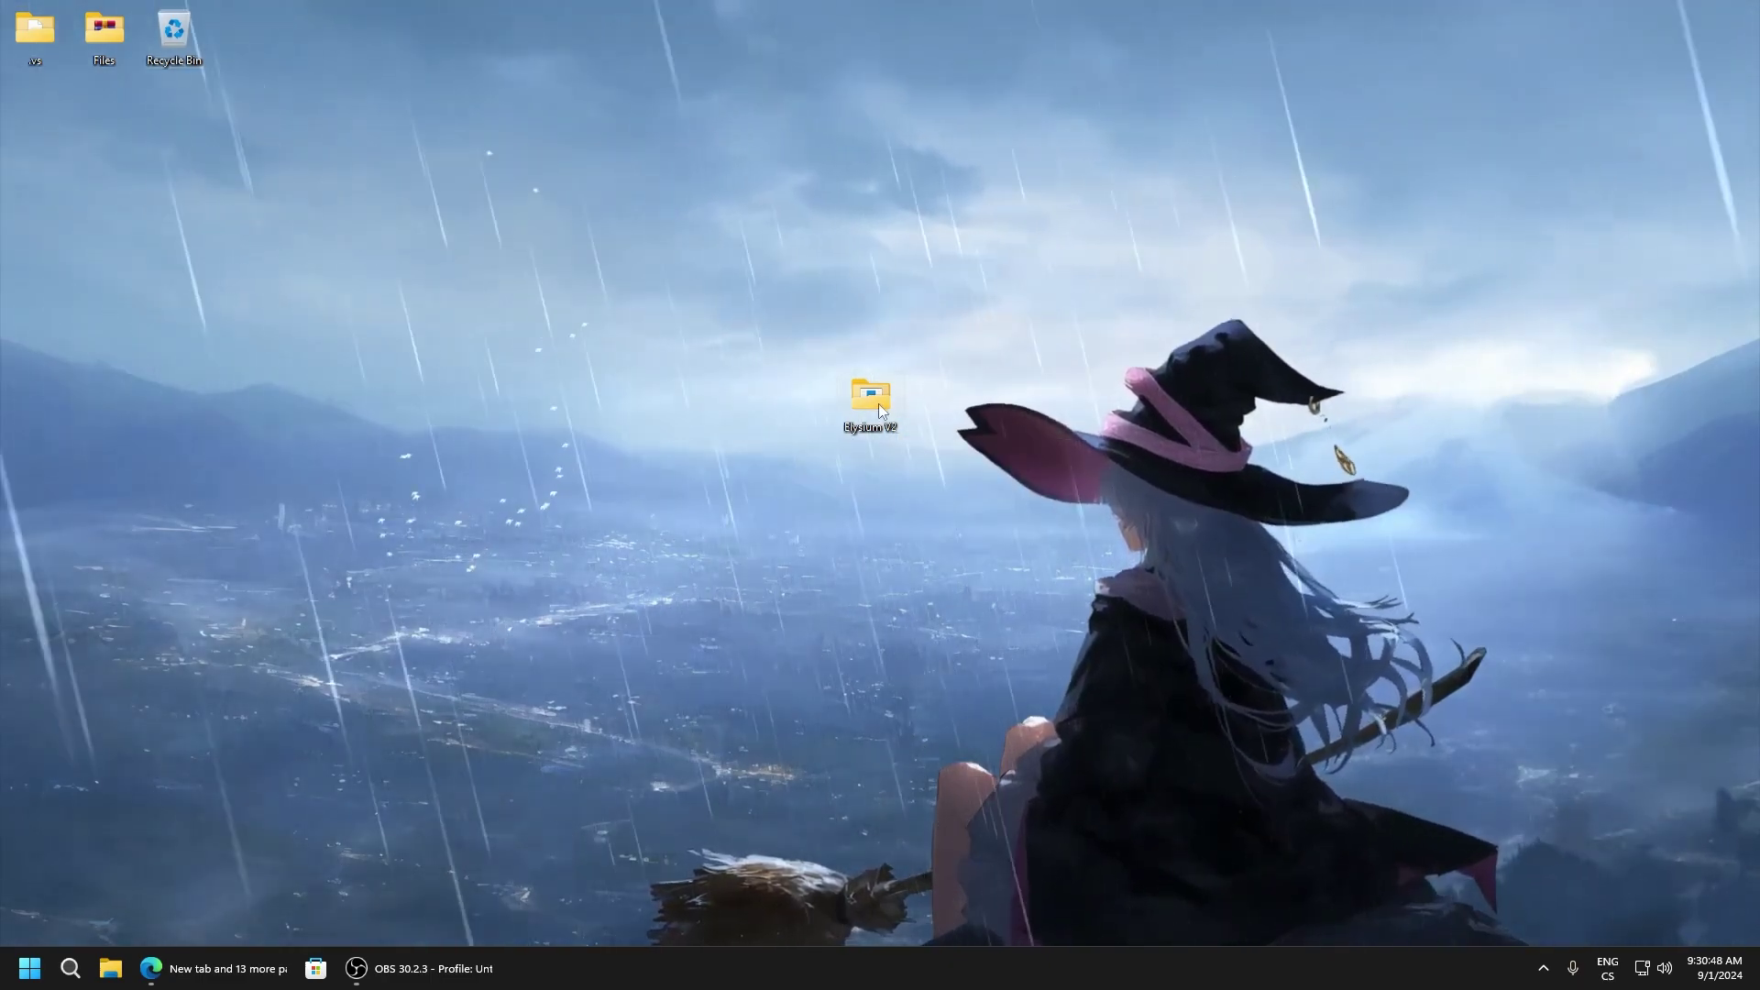
drag(880, 193, 1021, 180)
mouse_move(917, 168)
mouse_down()
mouse_move(989, 180)
mouse_move(901, 142)
mouse_up()
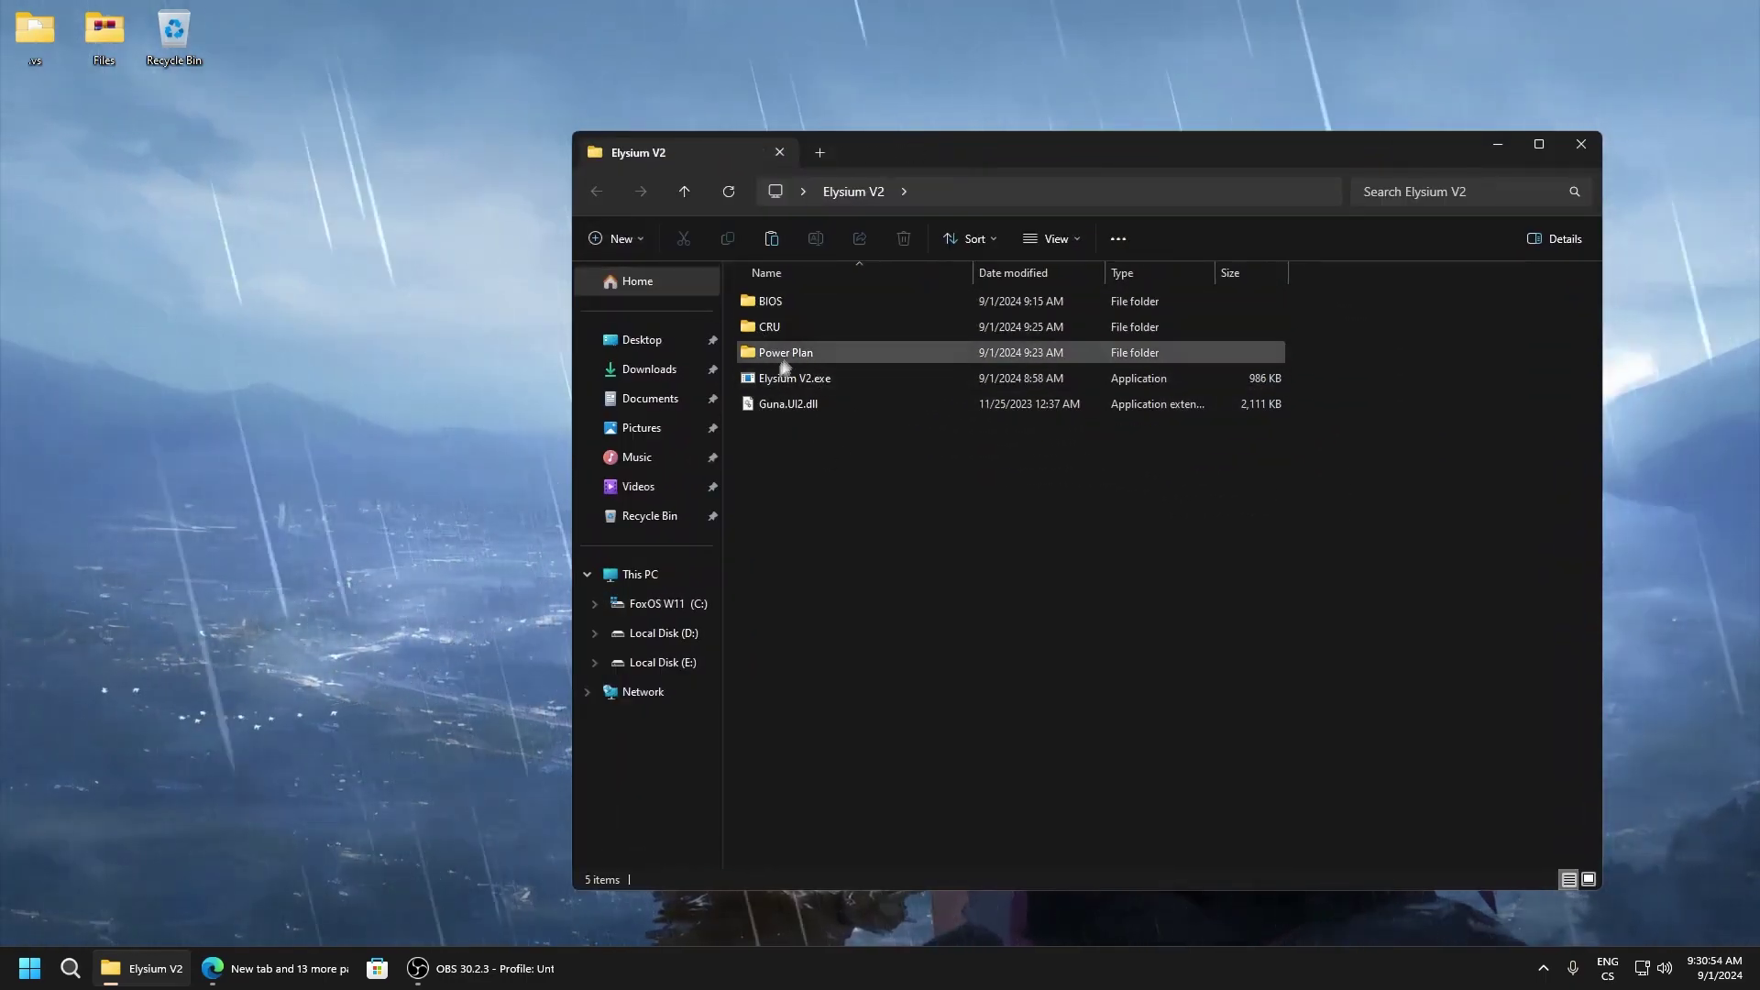
right_click(806, 381)
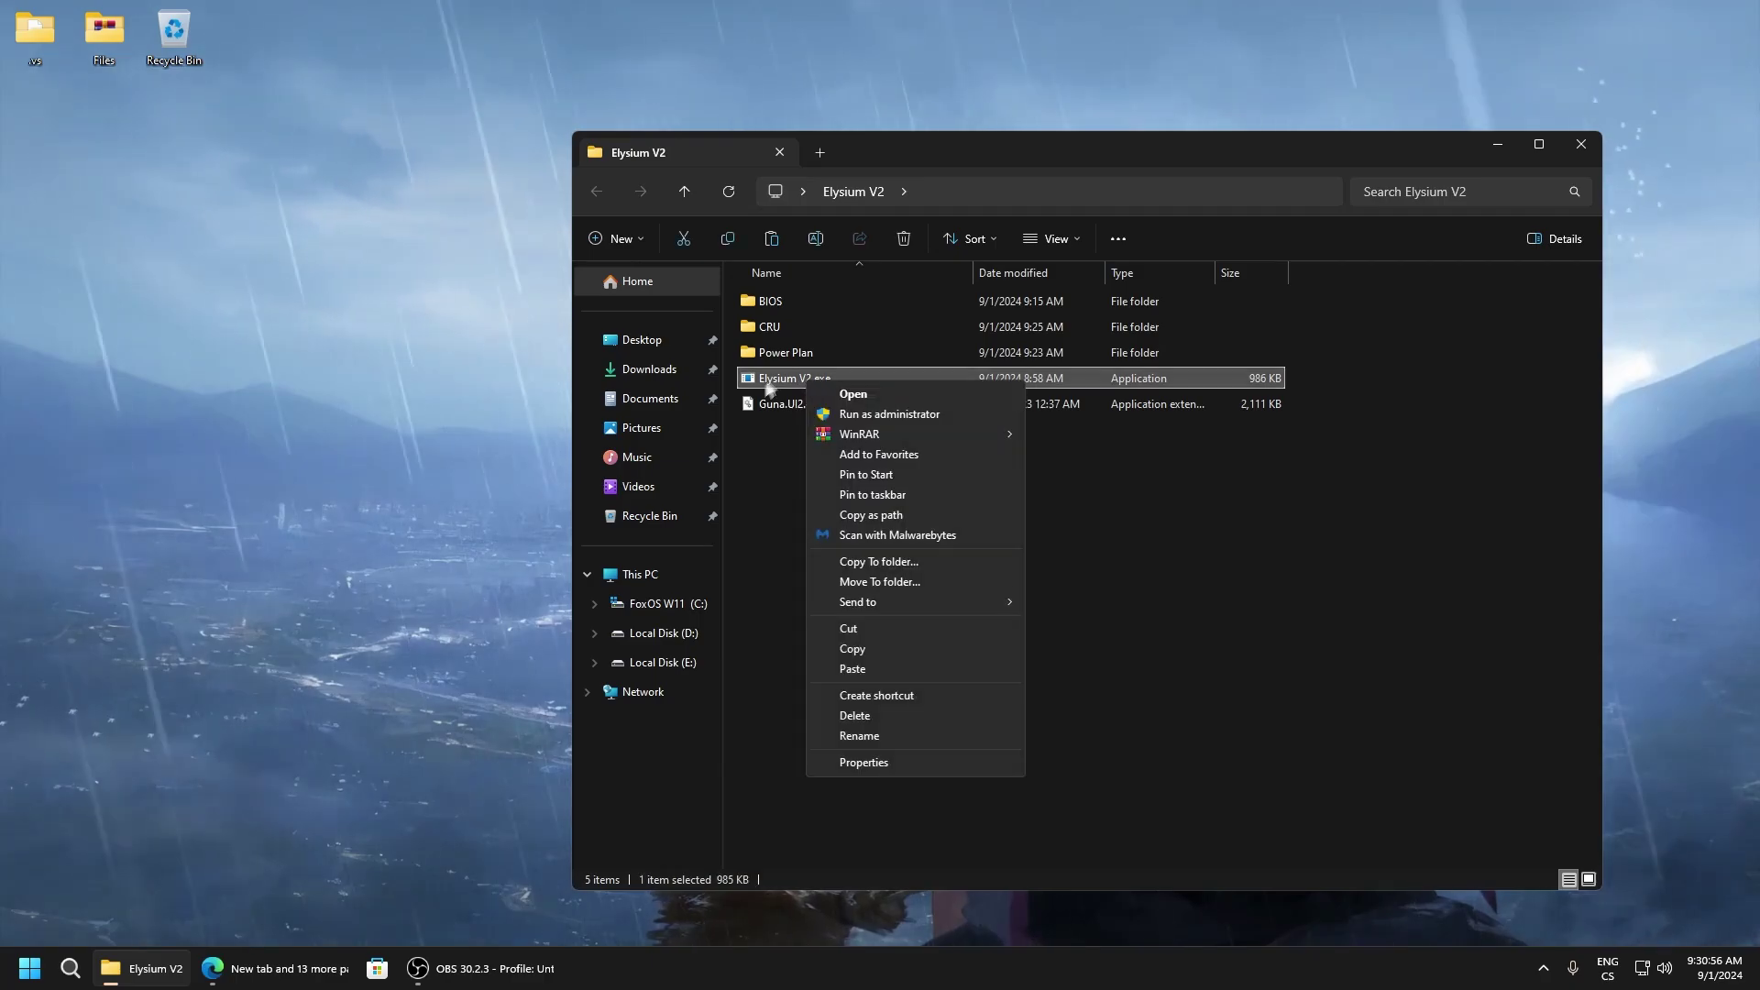
click(861, 414)
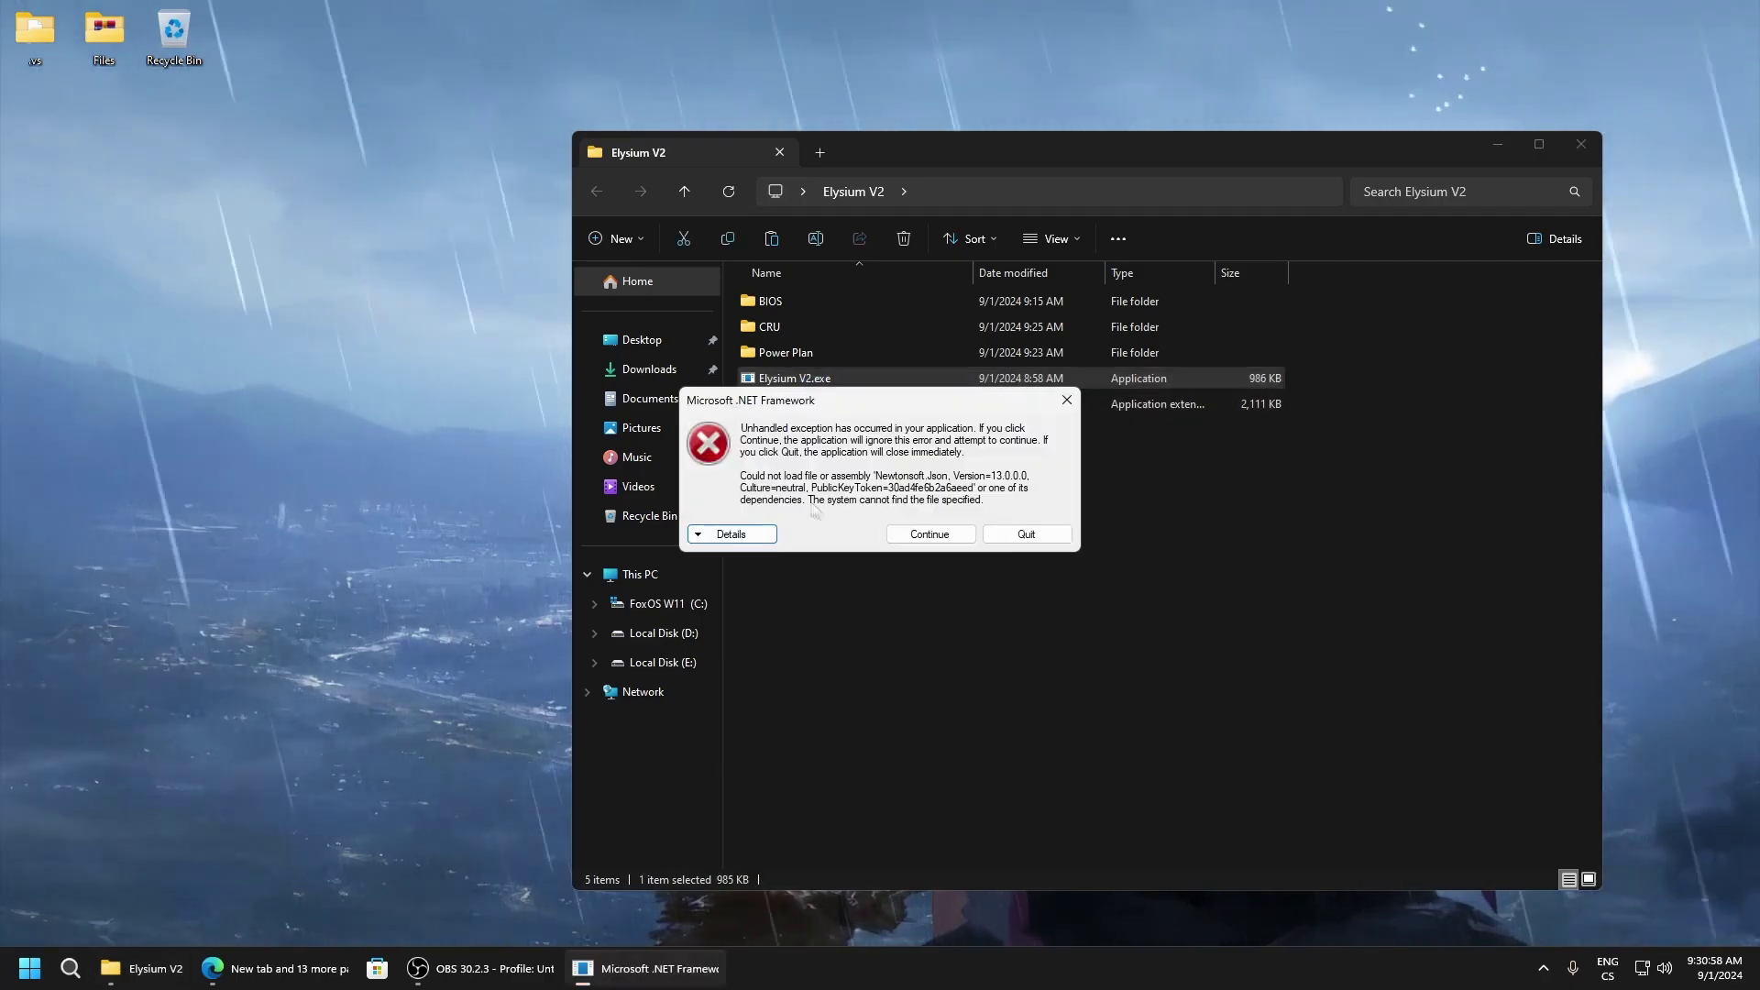
click(928, 535)
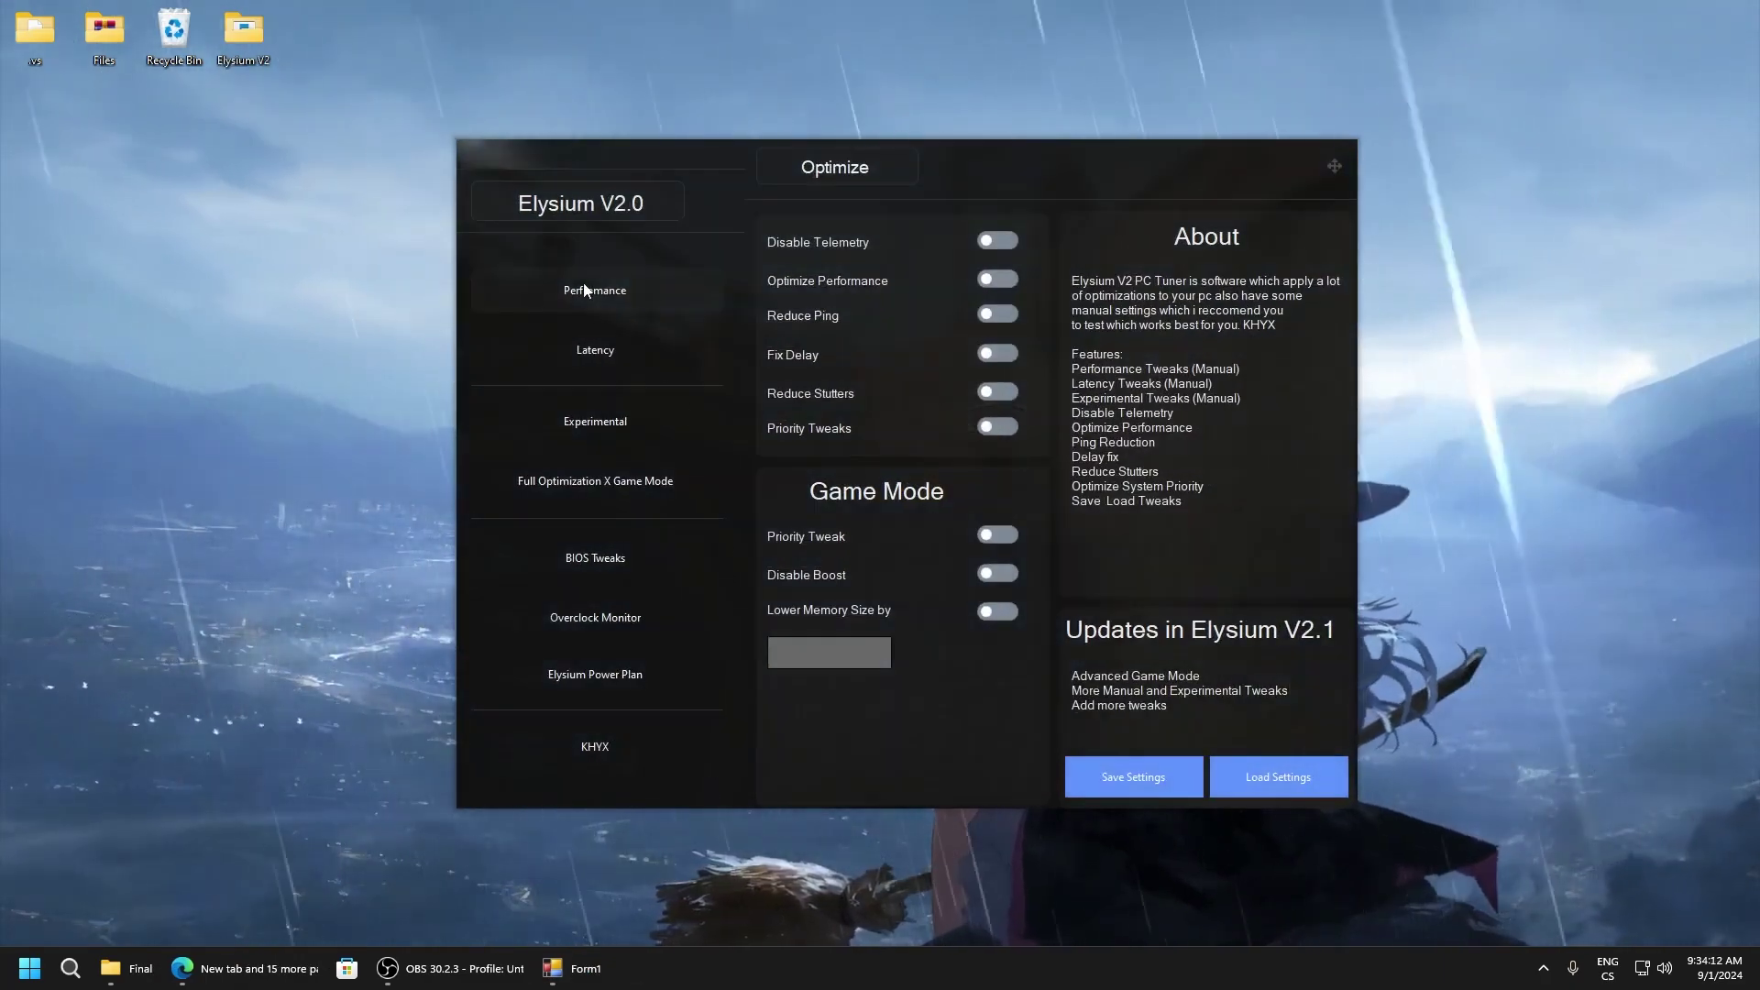
Step: Look over the Performance and Full Optimization X Game Mode pages and return to the Performance page
click(649, 282)
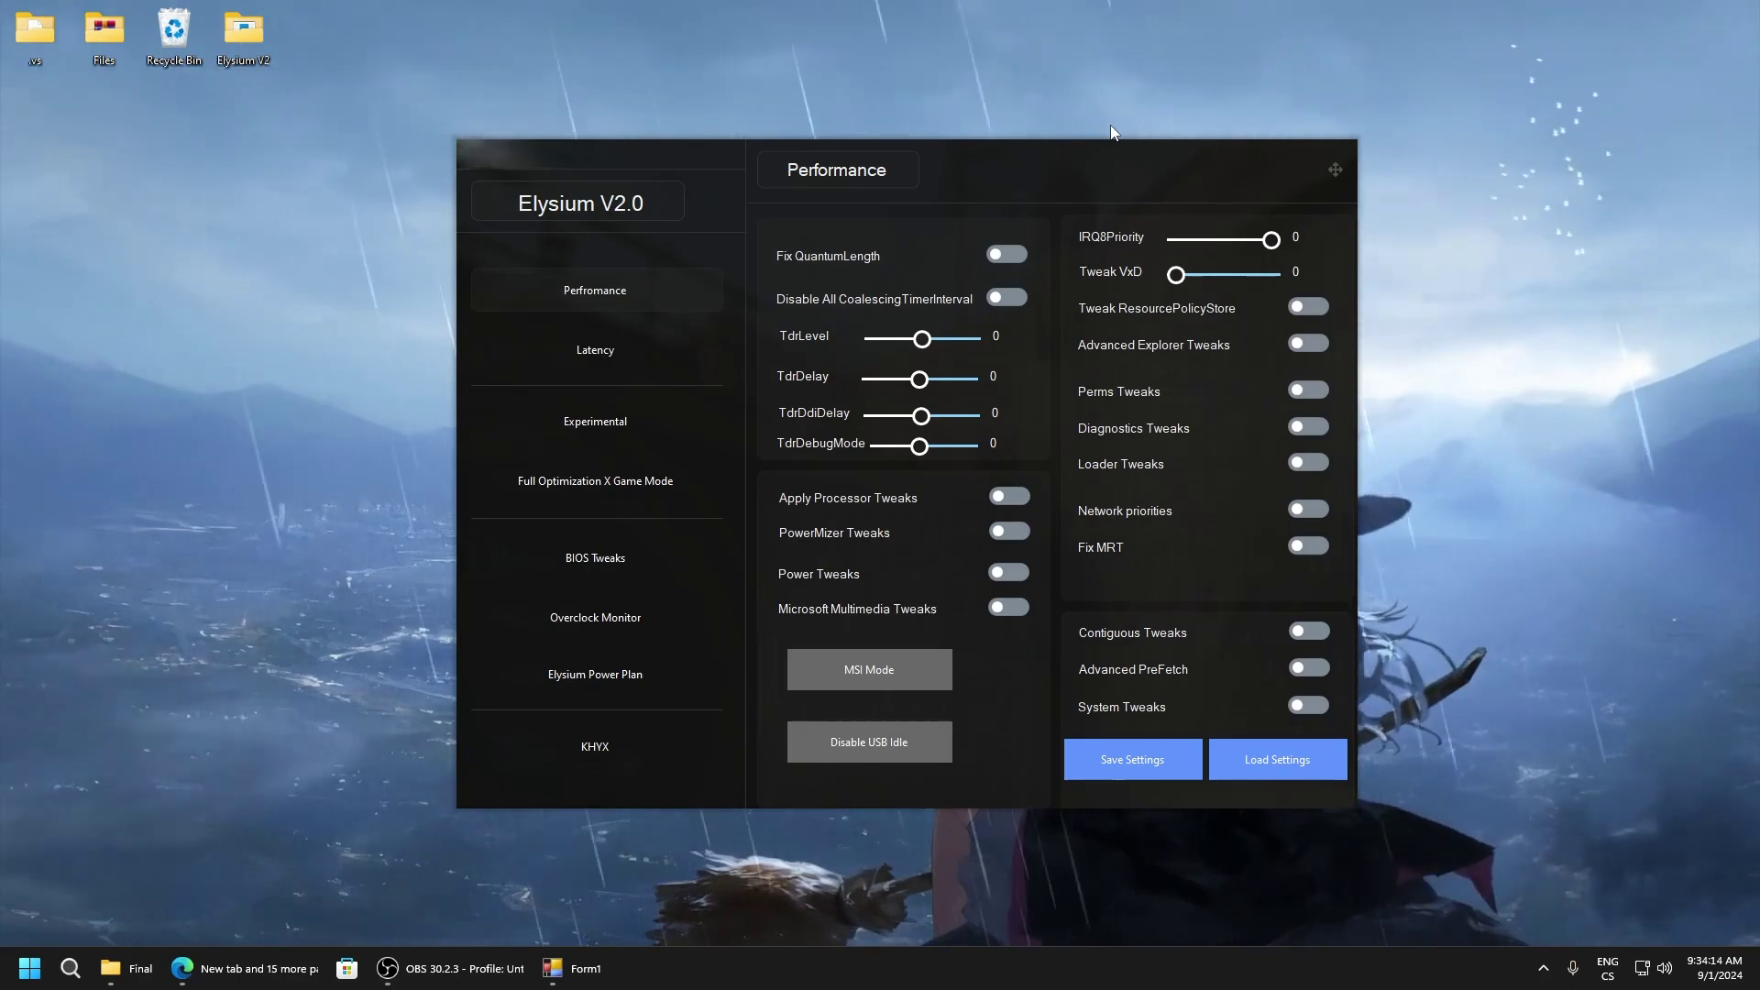
click(658, 481)
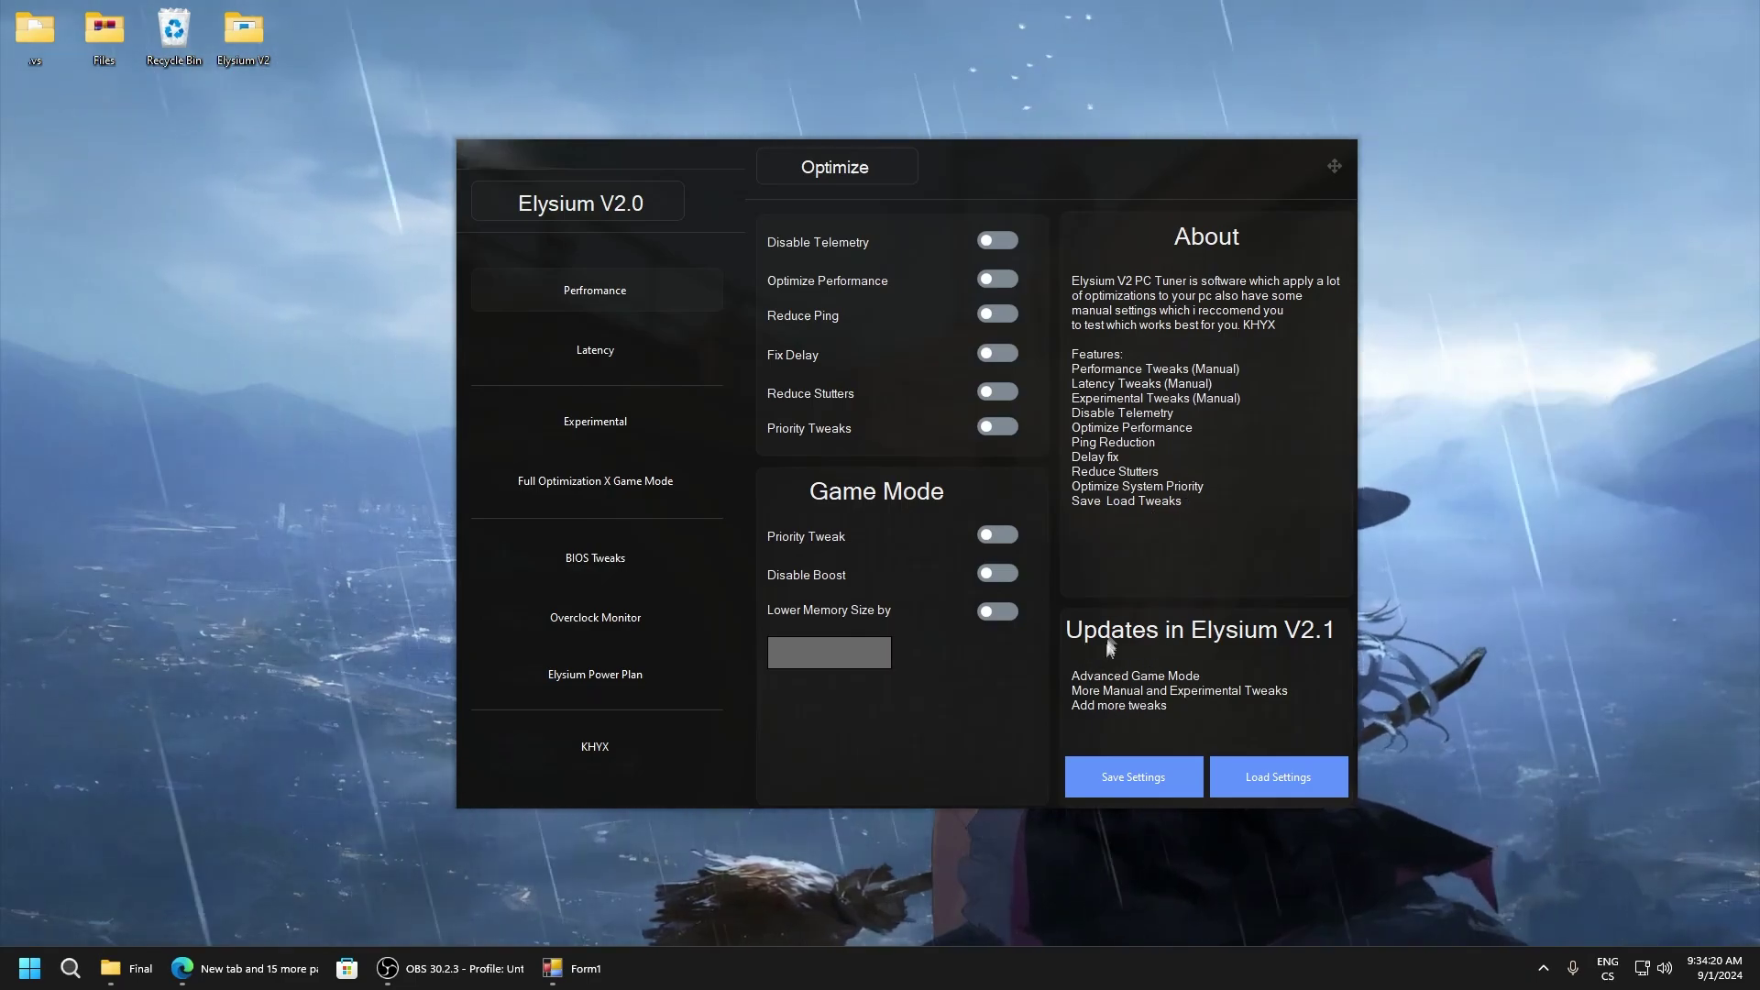
click(594, 292)
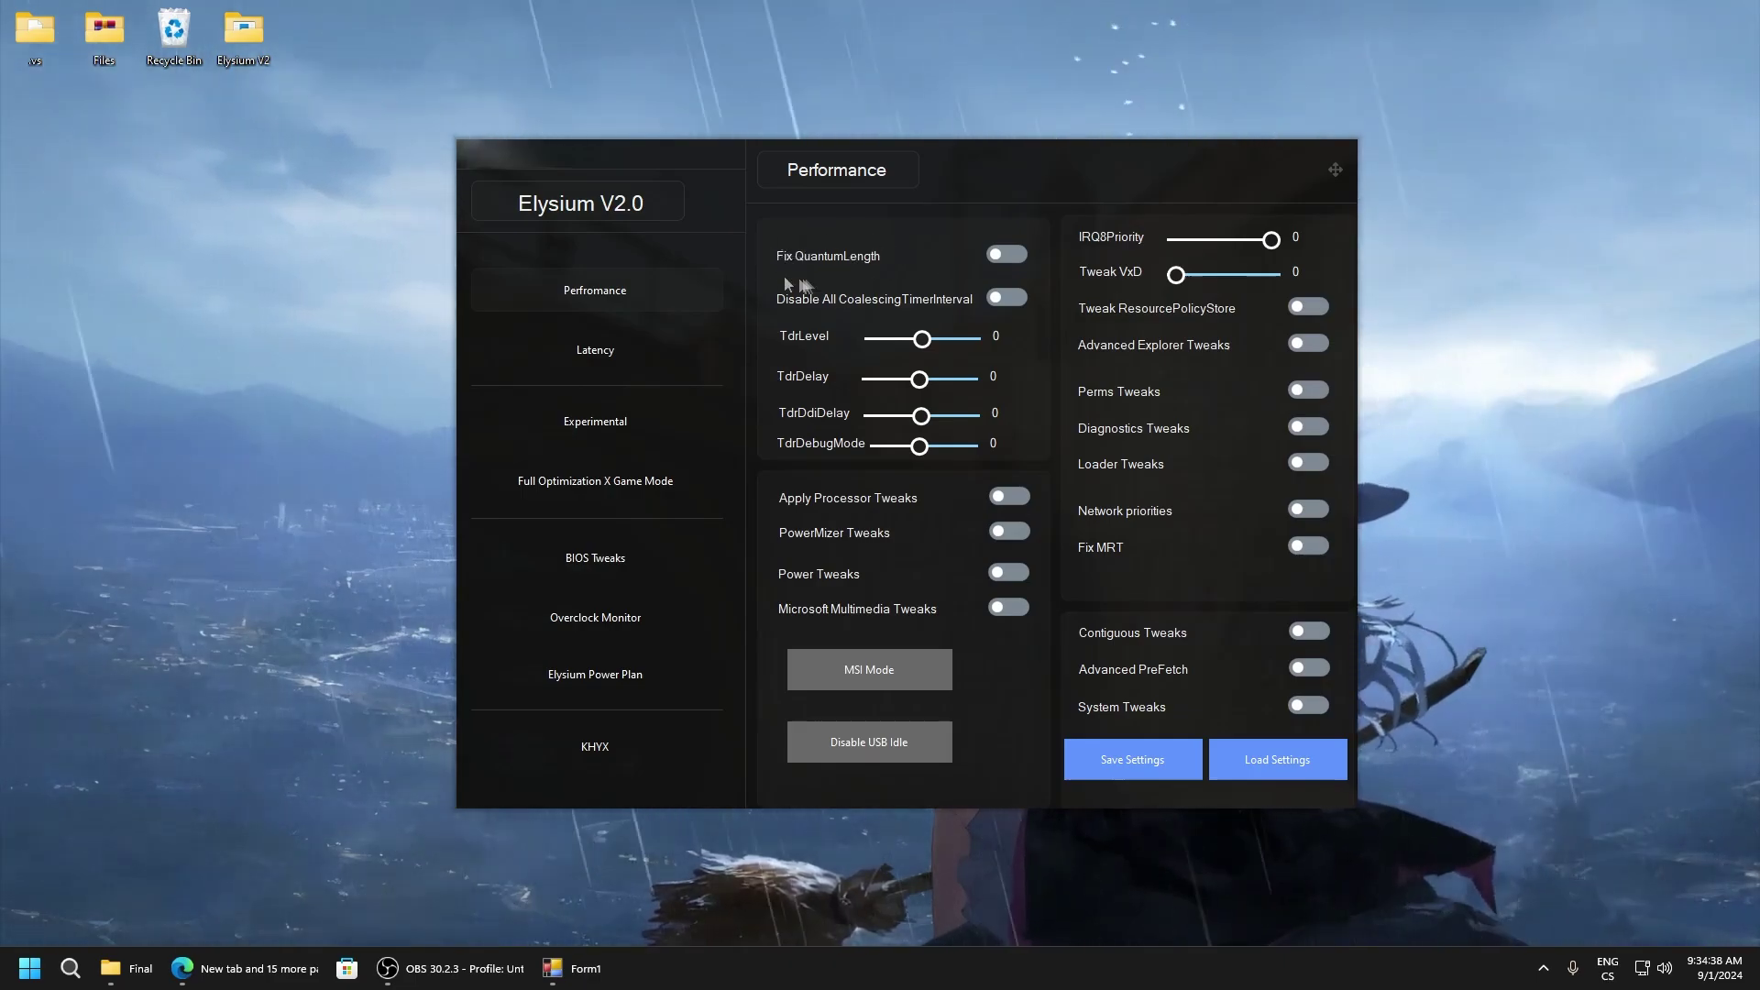
Step: Enable Fix QuantumLength and Disable All CoalescingTimerInterval, and set TdrLevel, TdrDelay, TdrDdiDelay and TdrDebugMode to their minimum of 0
click(1013, 255)
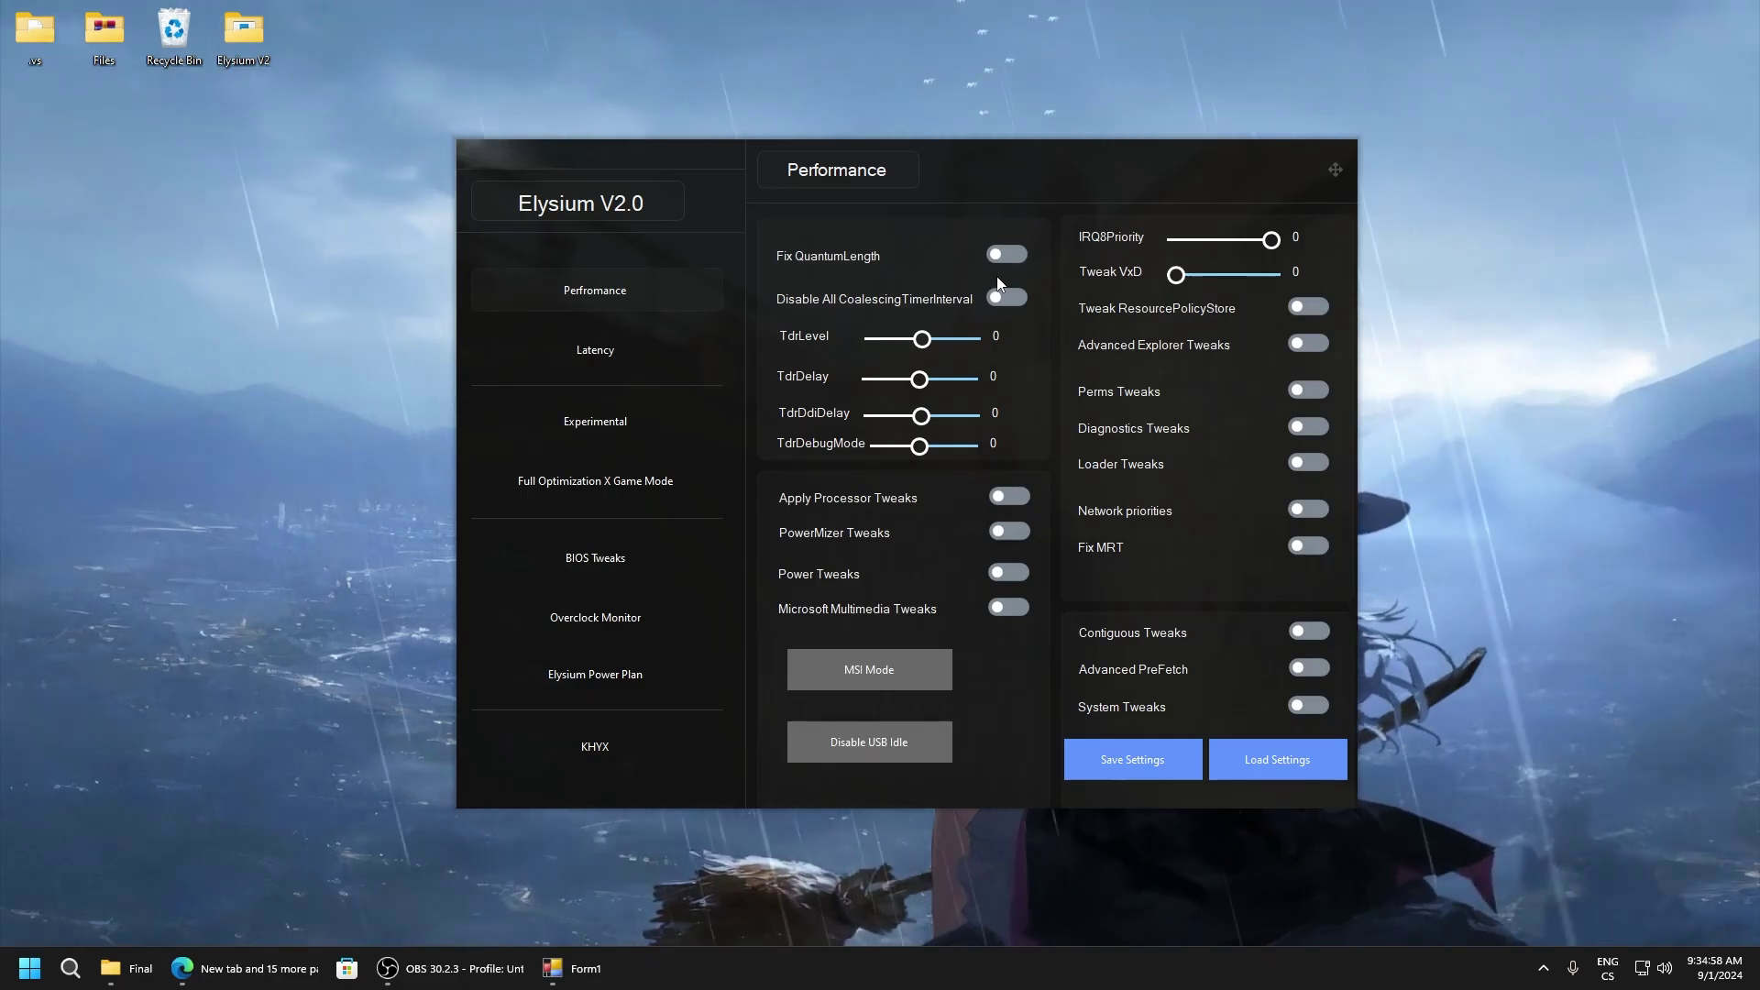
click(997, 255)
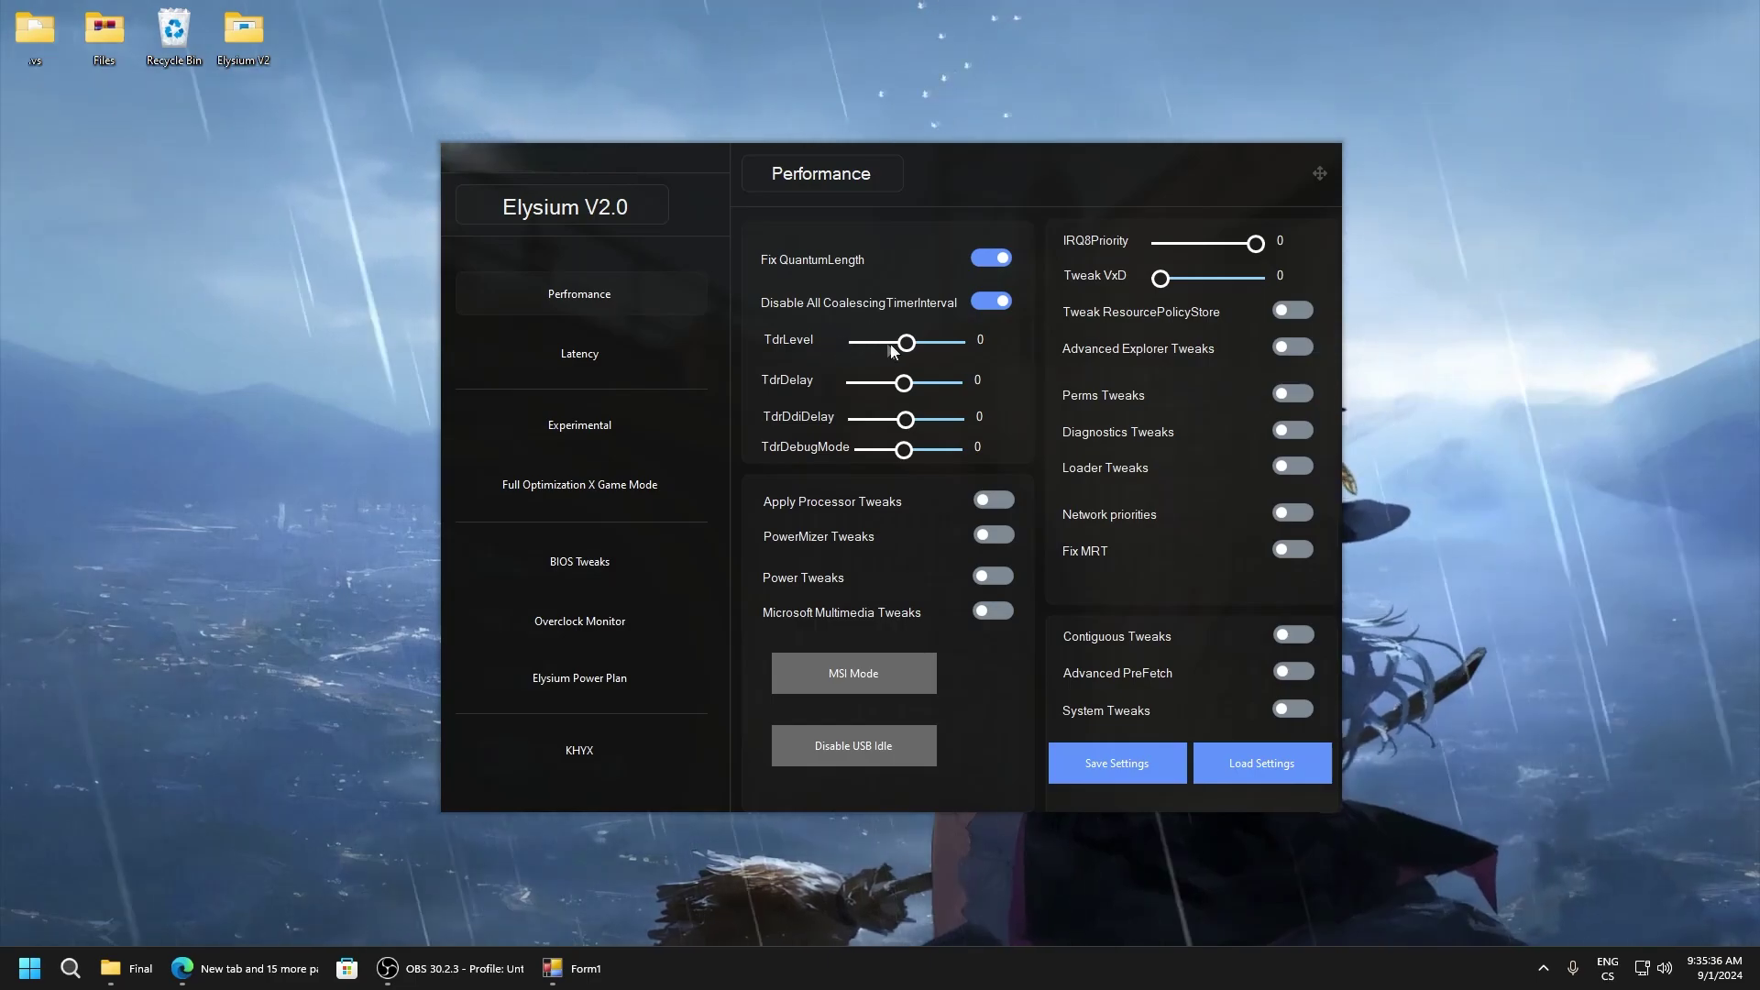
drag(905, 342, 784, 464)
click(898, 449)
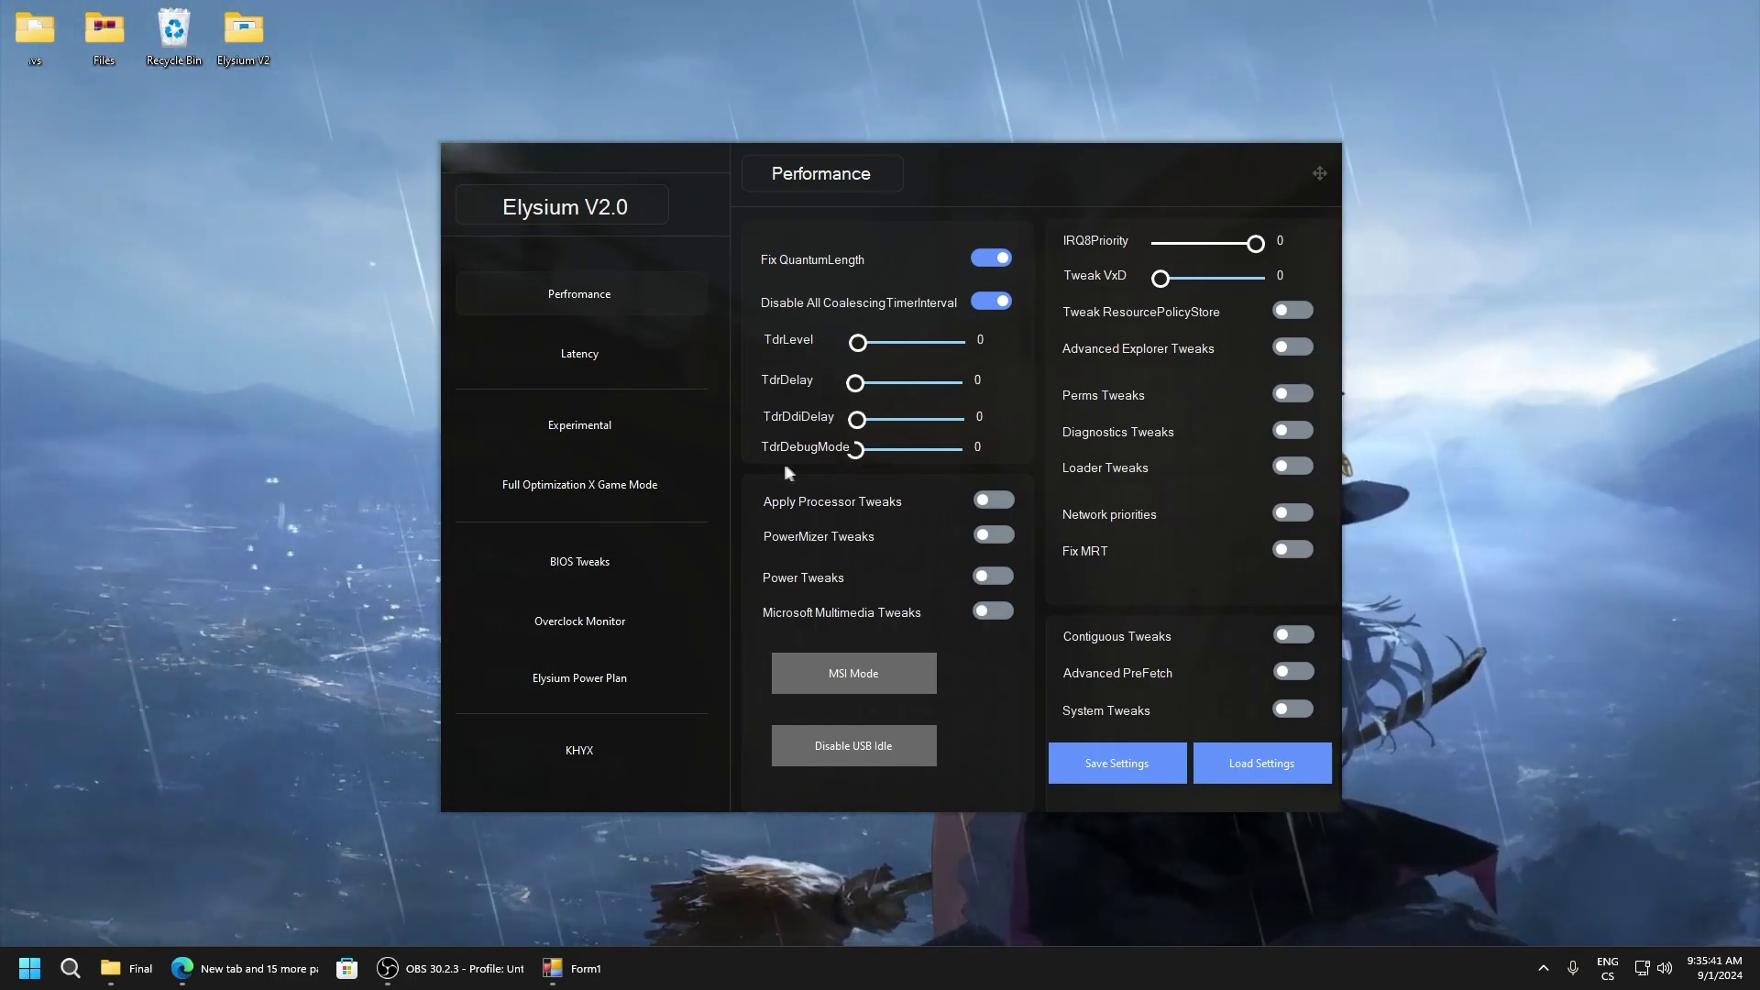
Step: Enable the Processor, PowerMizer, Power and Microsoft Multimedia tweaks on the Performance page
click(994, 500)
click(993, 536)
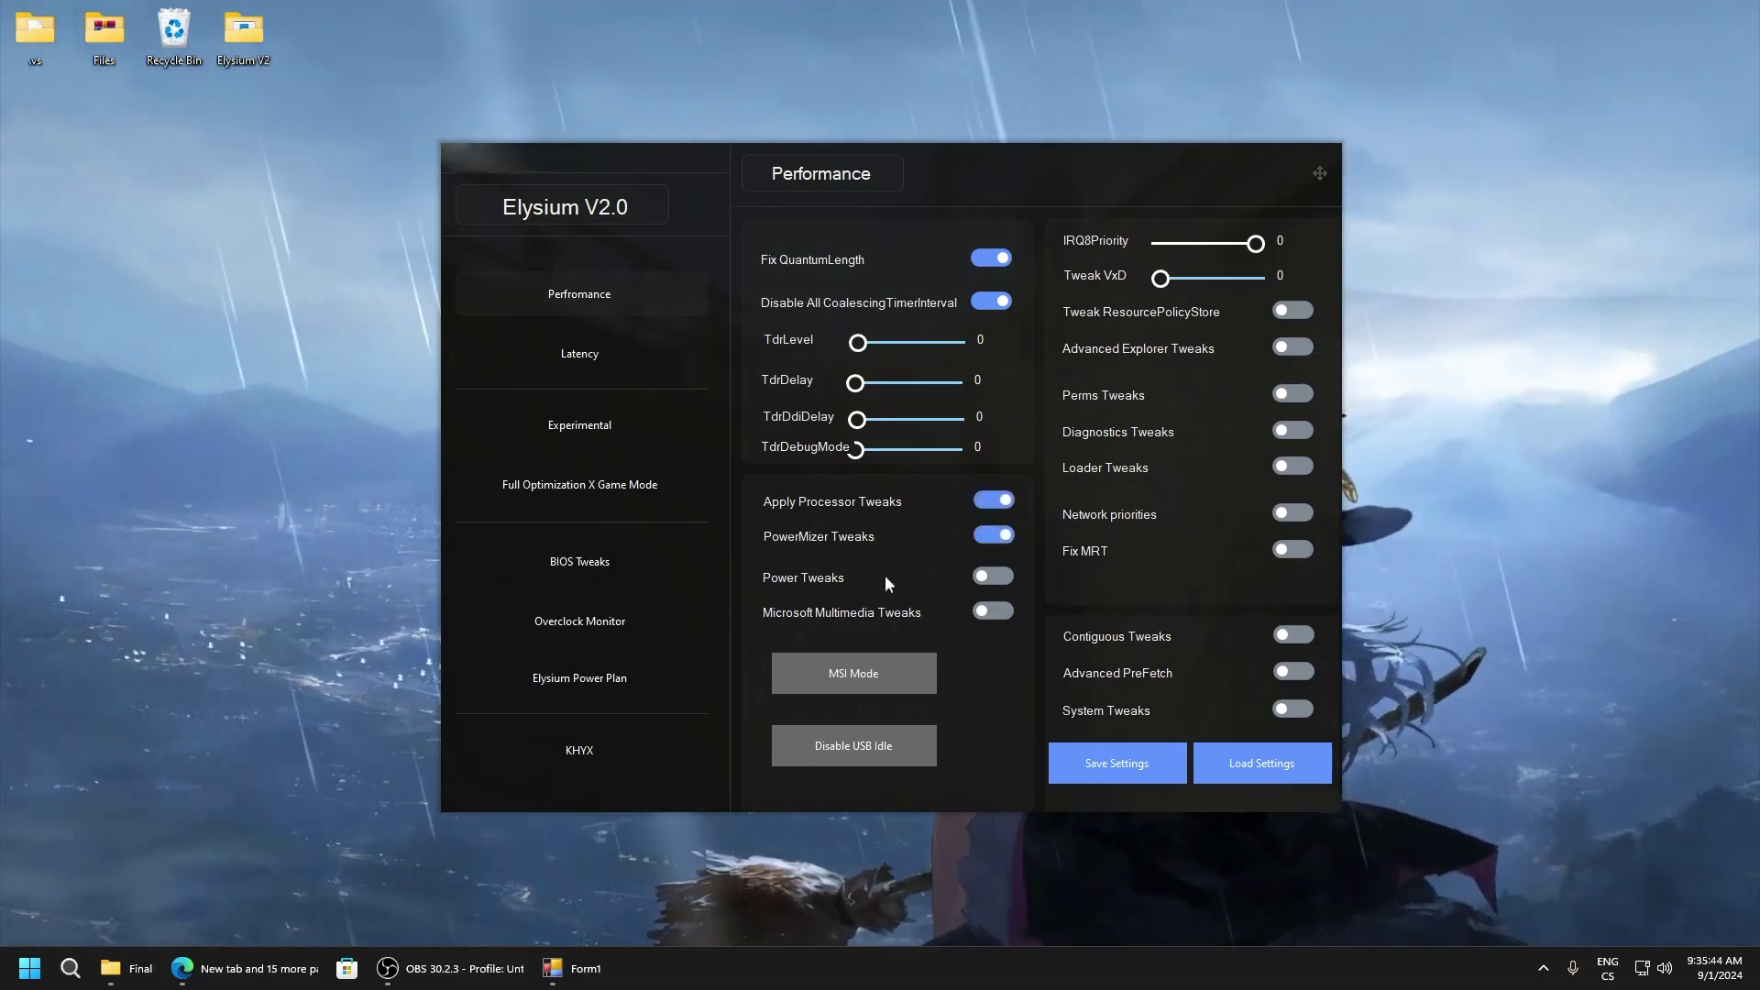
click(998, 581)
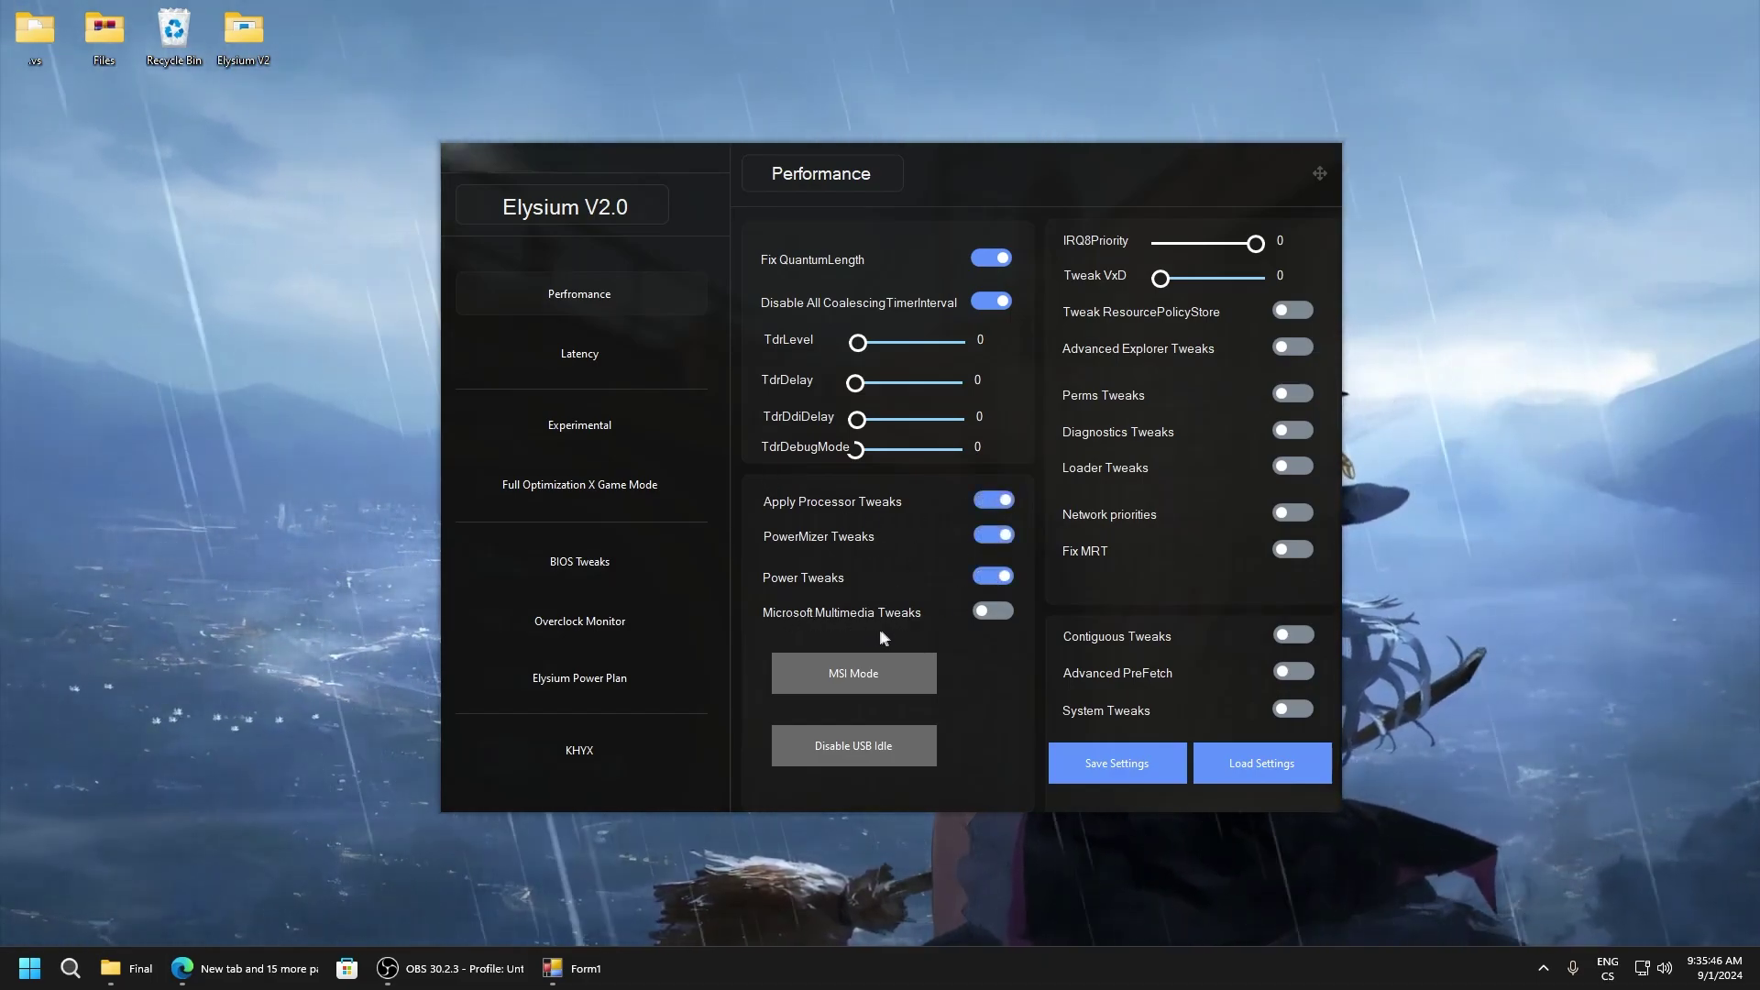
click(1001, 610)
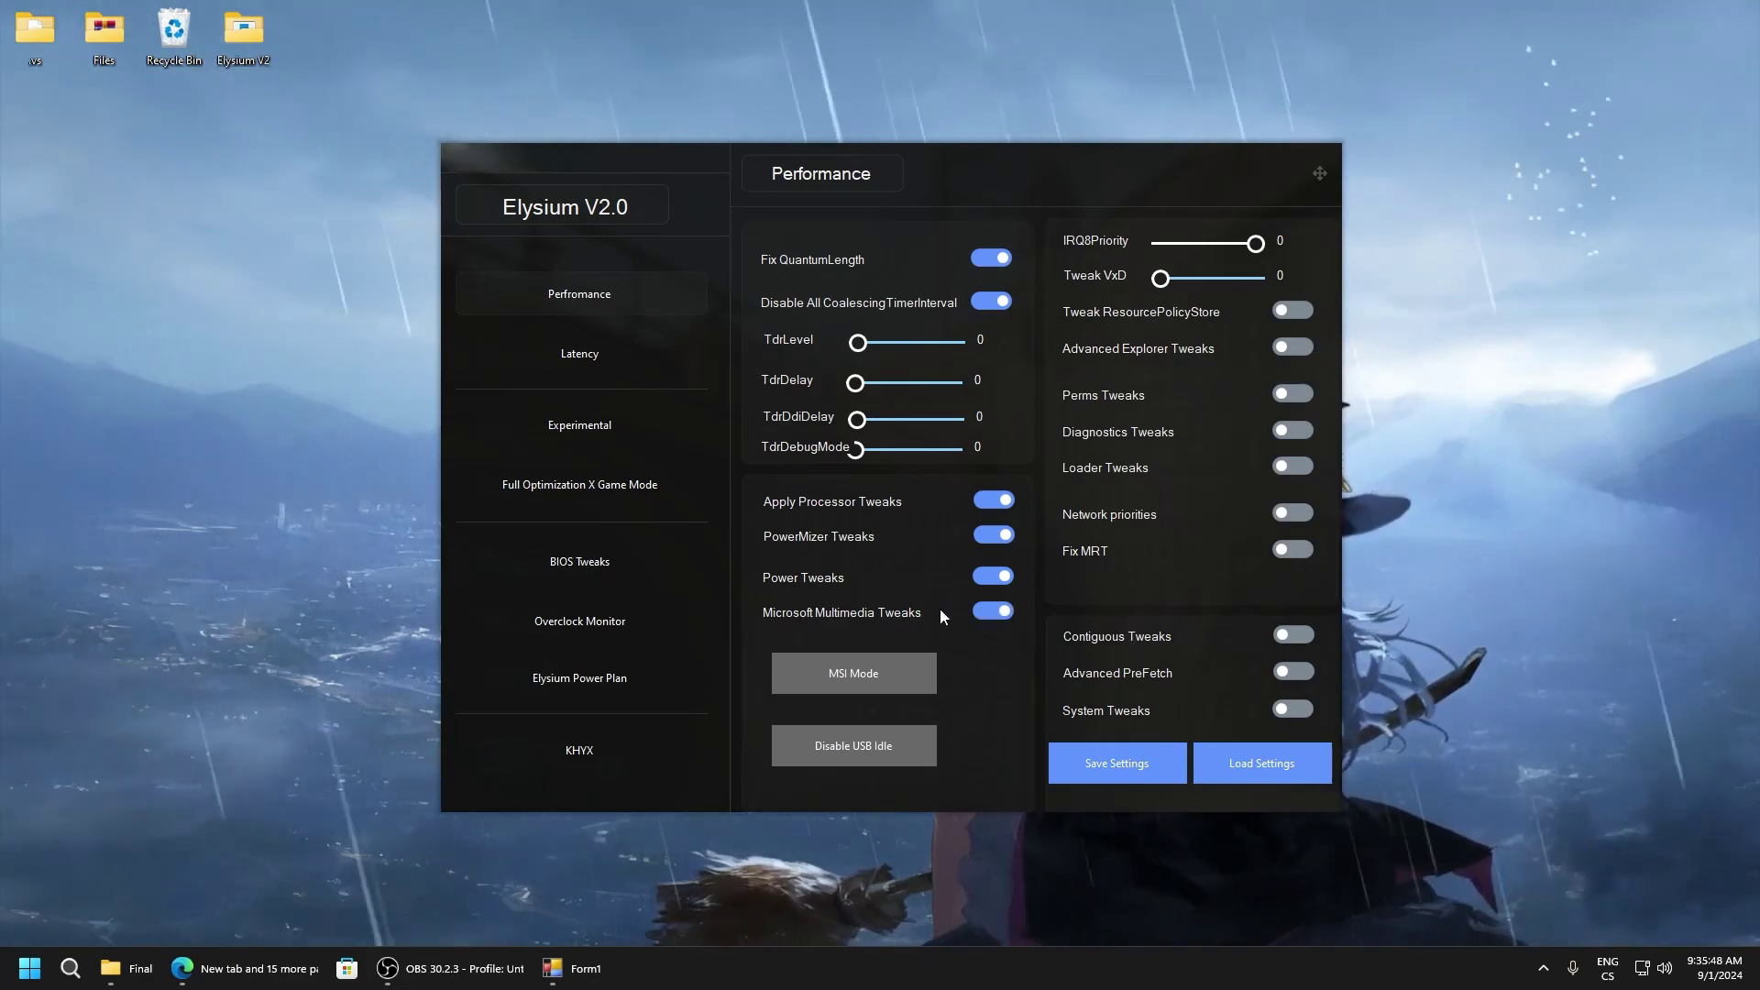
Step: Browse to the FoxOS W11 (C:) drive in File Explorer and move its window clear of the MSI Mode option
click(857, 672)
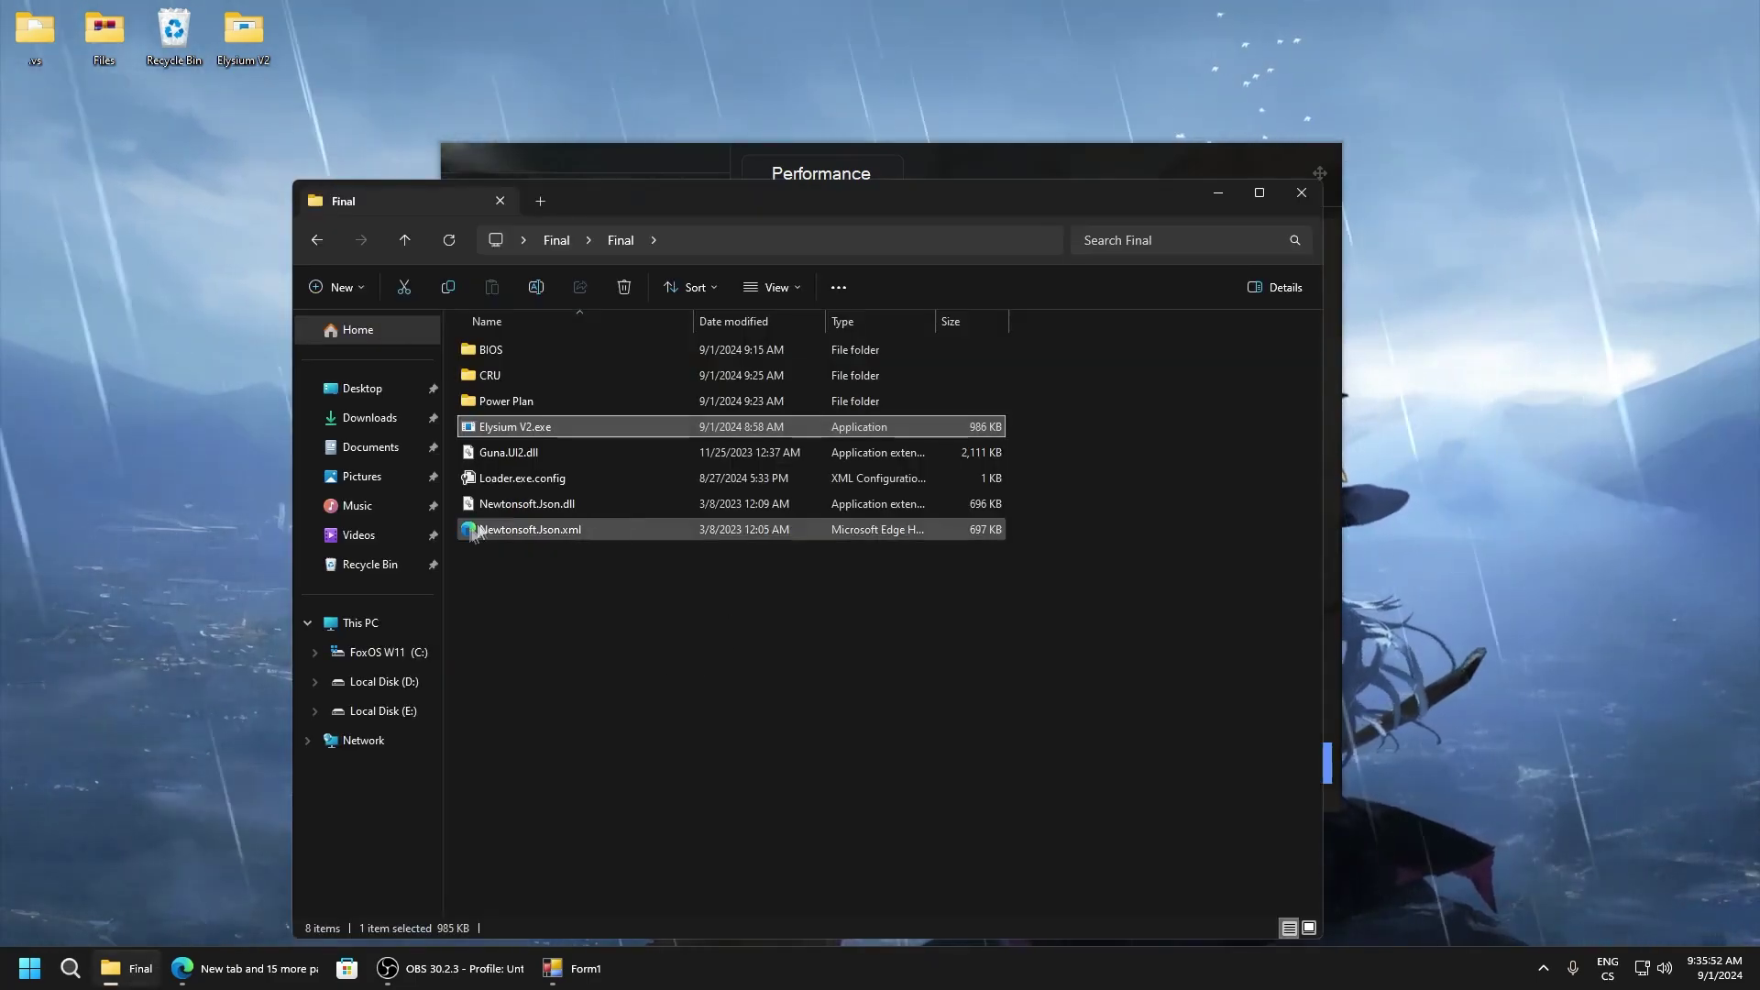
click(360, 623)
click(377, 652)
drag(597, 203, 1518, 145)
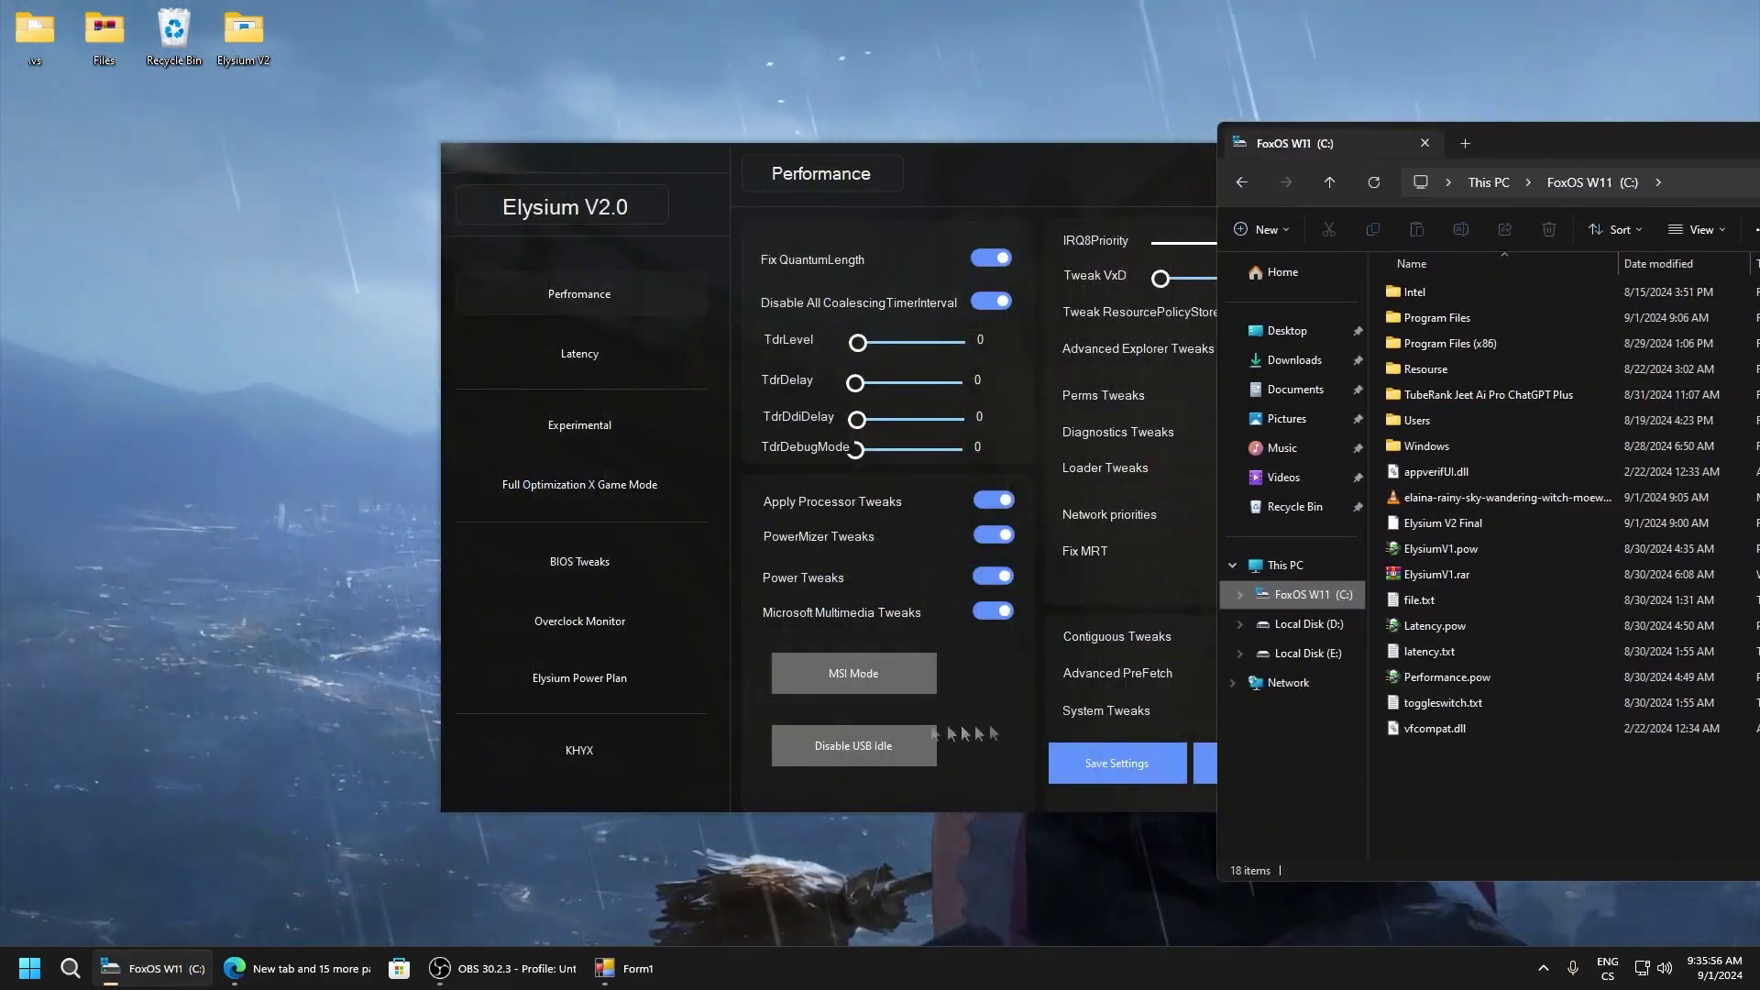
Step: Apply MSI Mode and run the generated msi.bat on the C: drive as administrator
click(822, 682)
click(853, 653)
click(1466, 795)
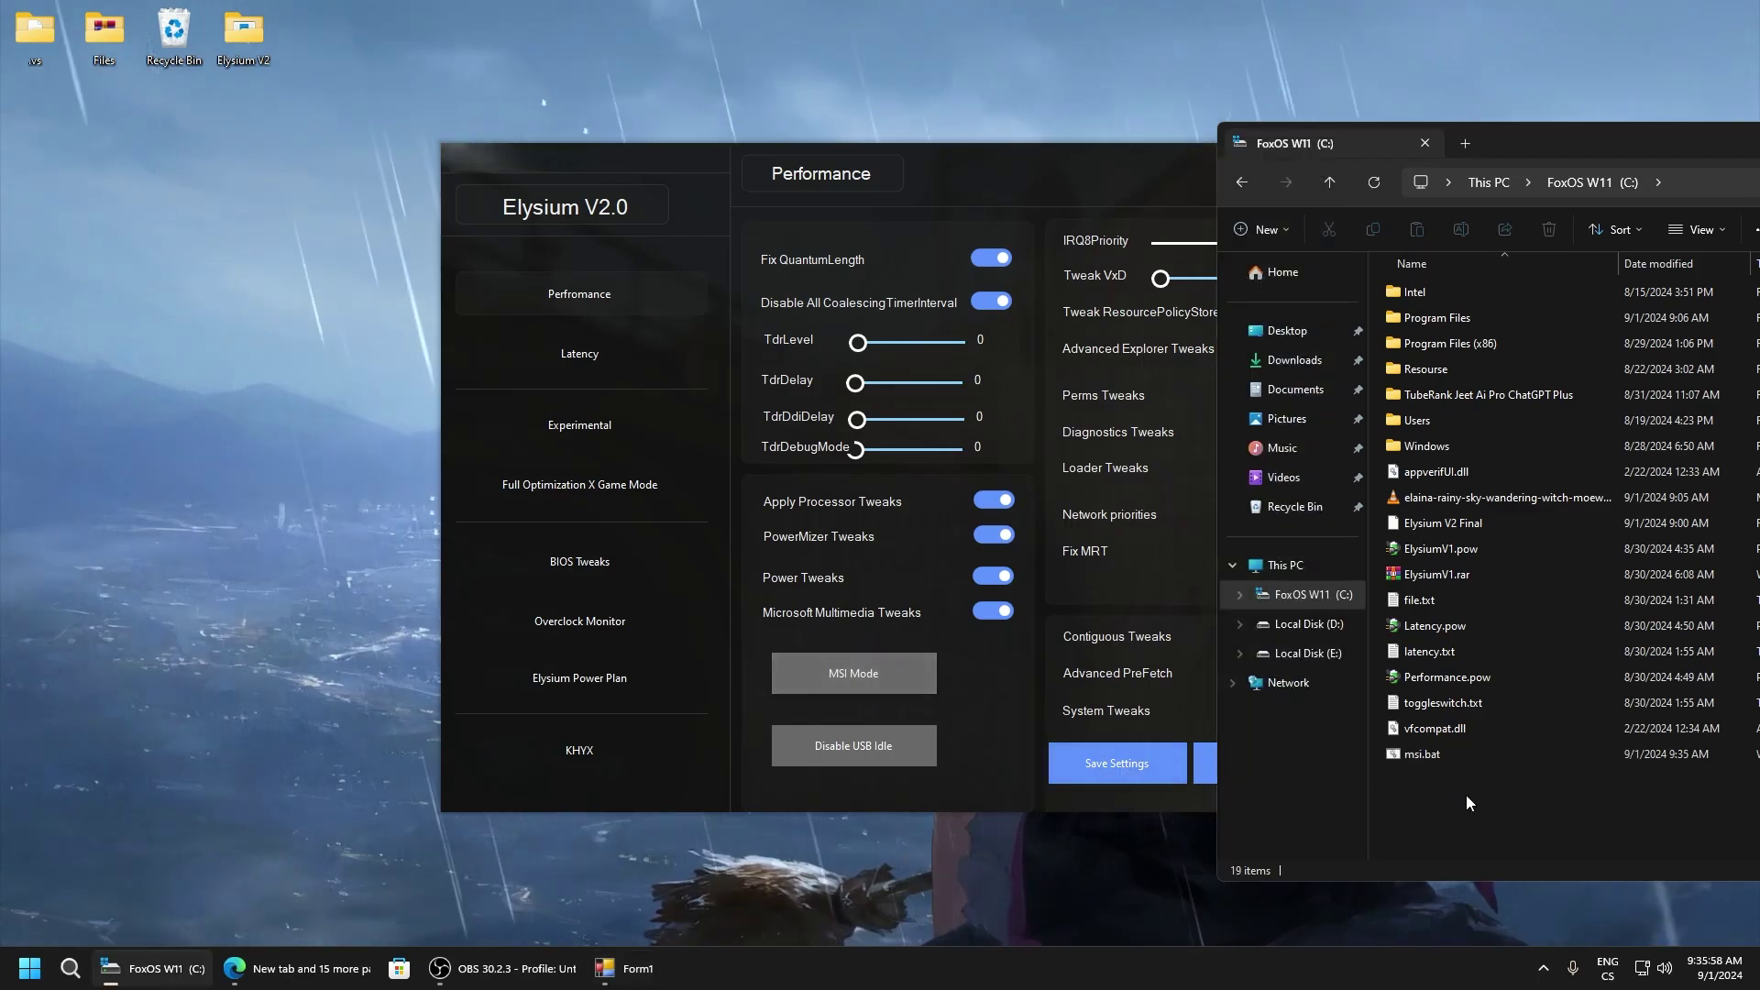
right_click(1422, 757)
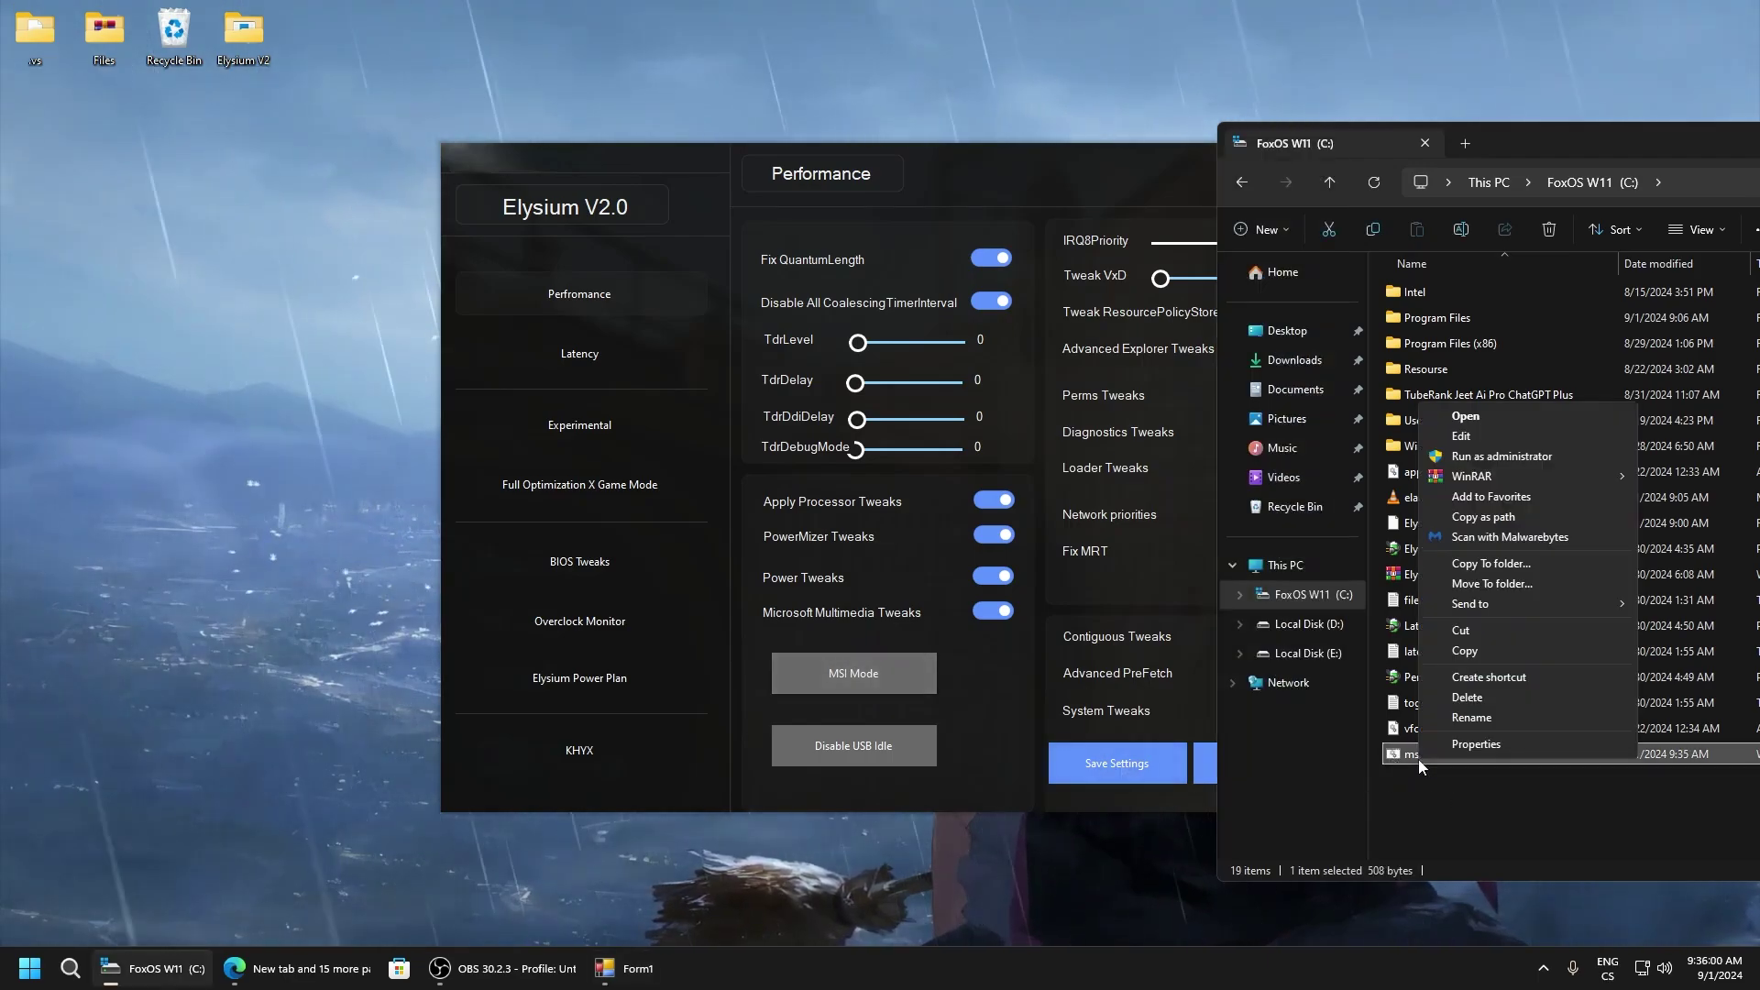
click(1511, 458)
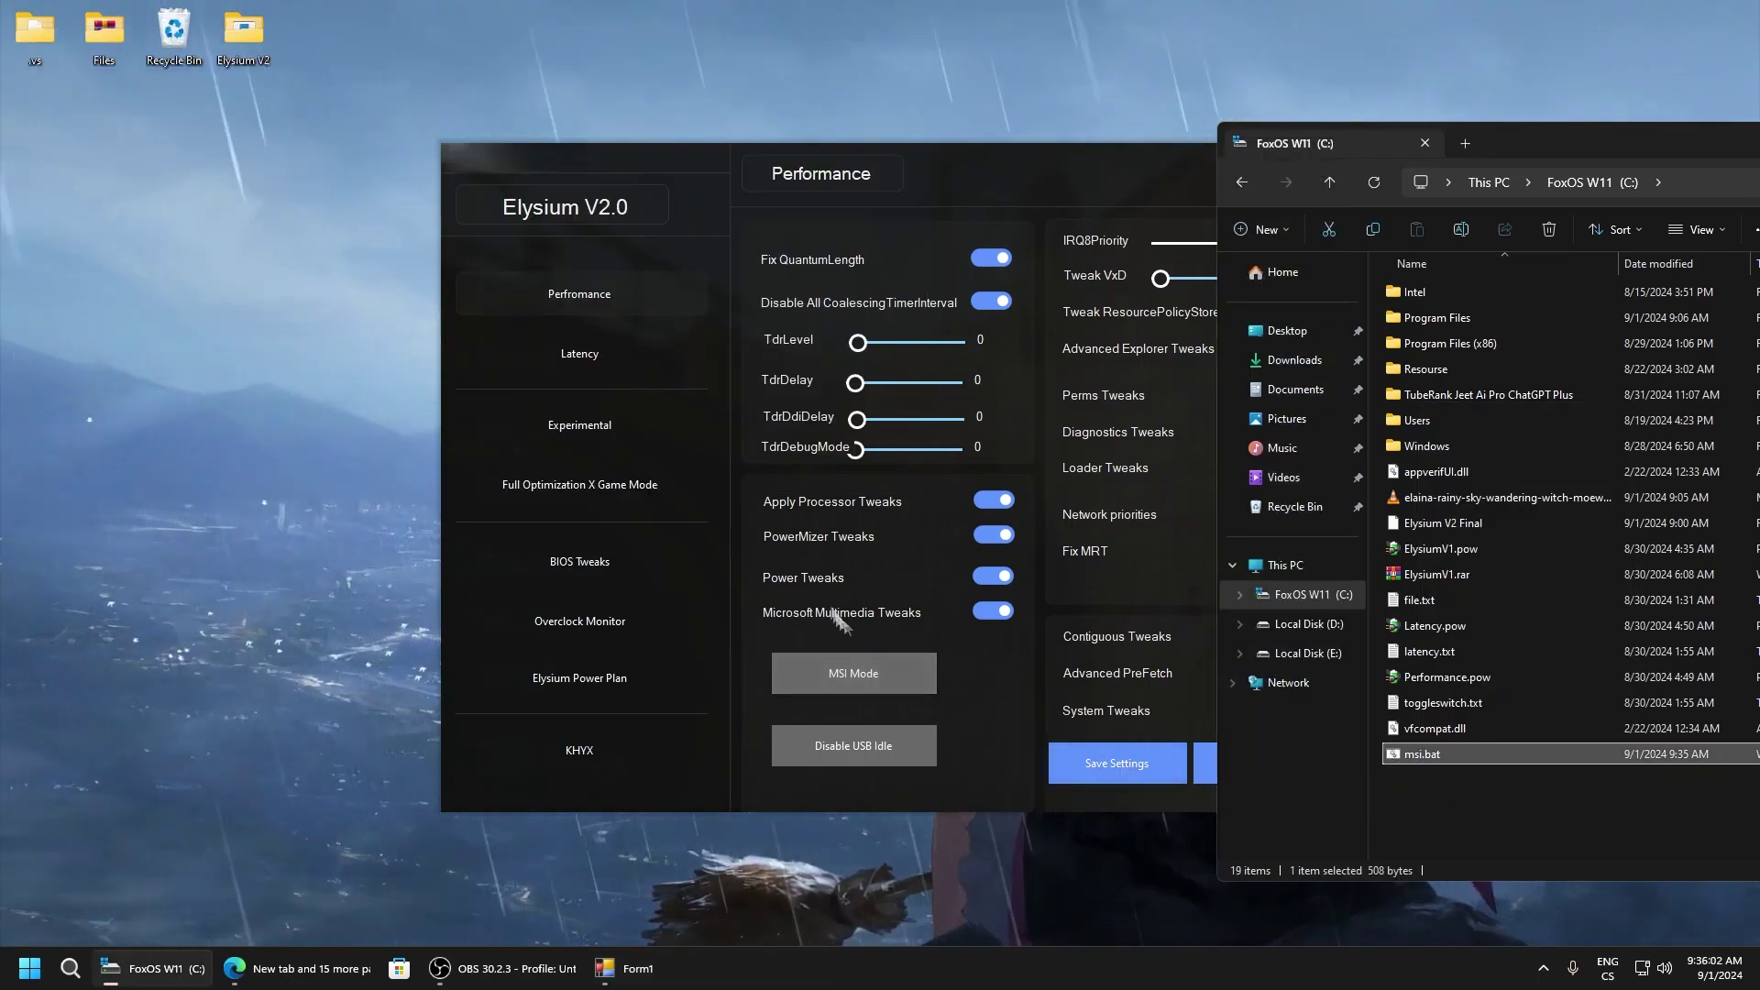
Step: Apply Disable USB Idle, run the generated usb.bat as administrator, and close the C: drive window
click(836, 751)
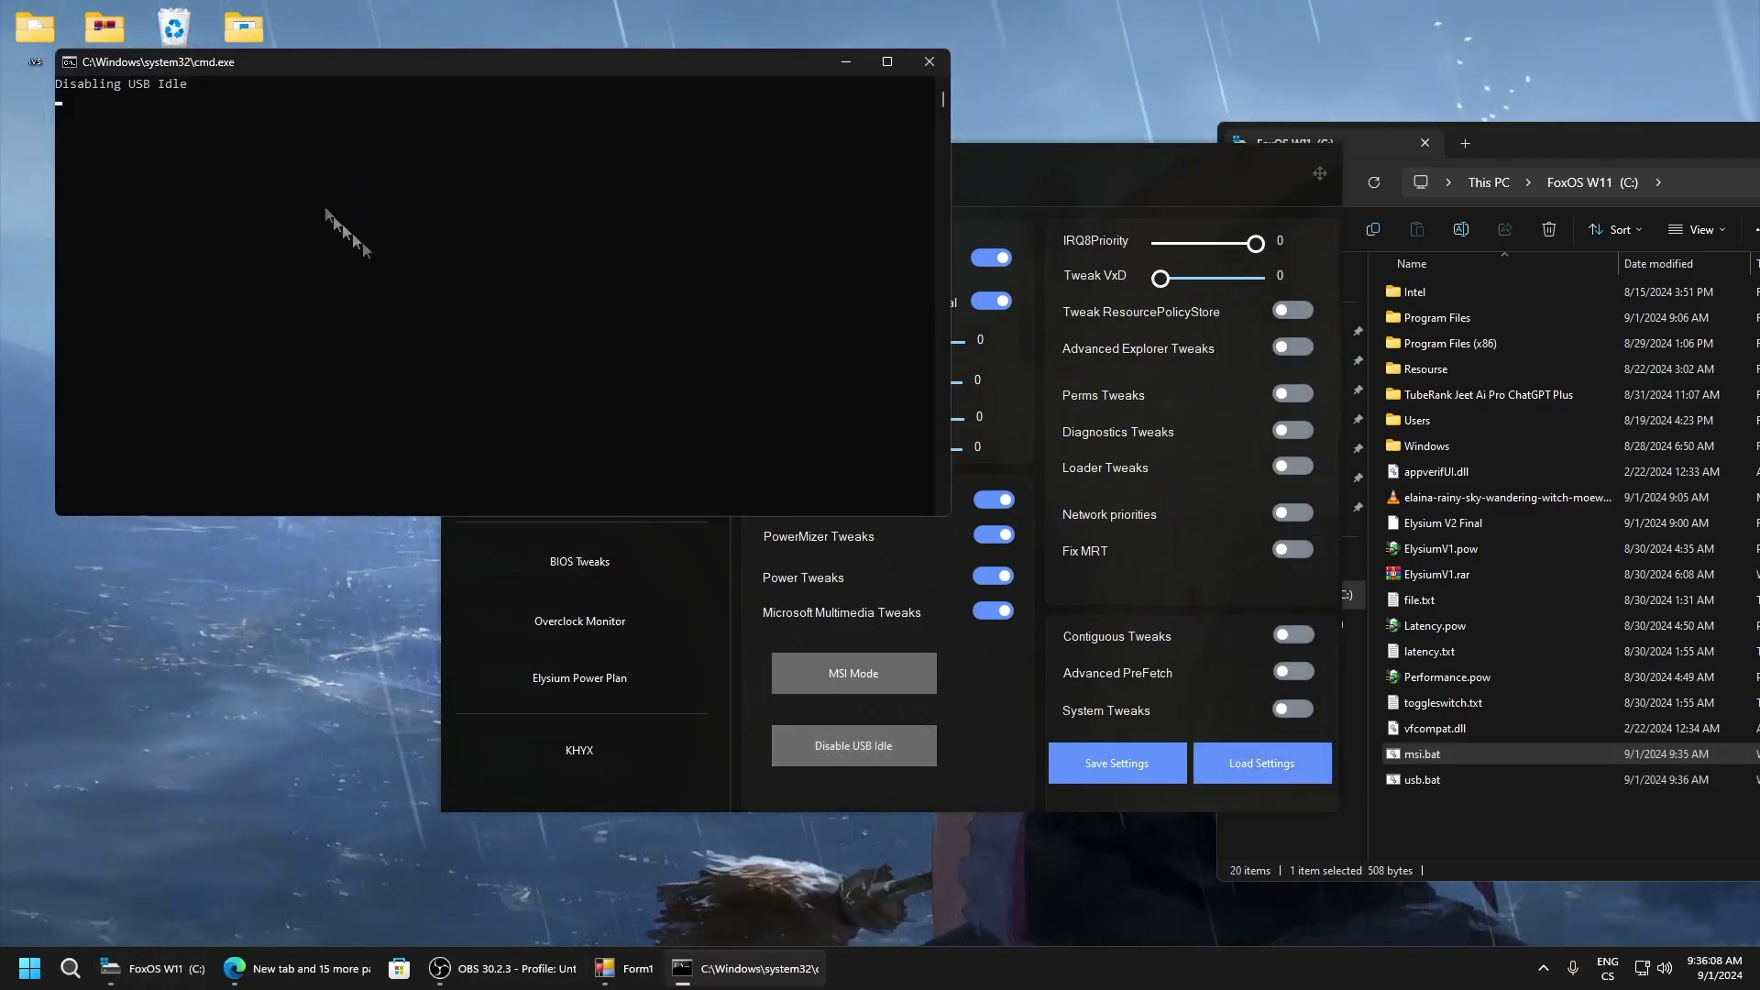
right_click(1406, 788)
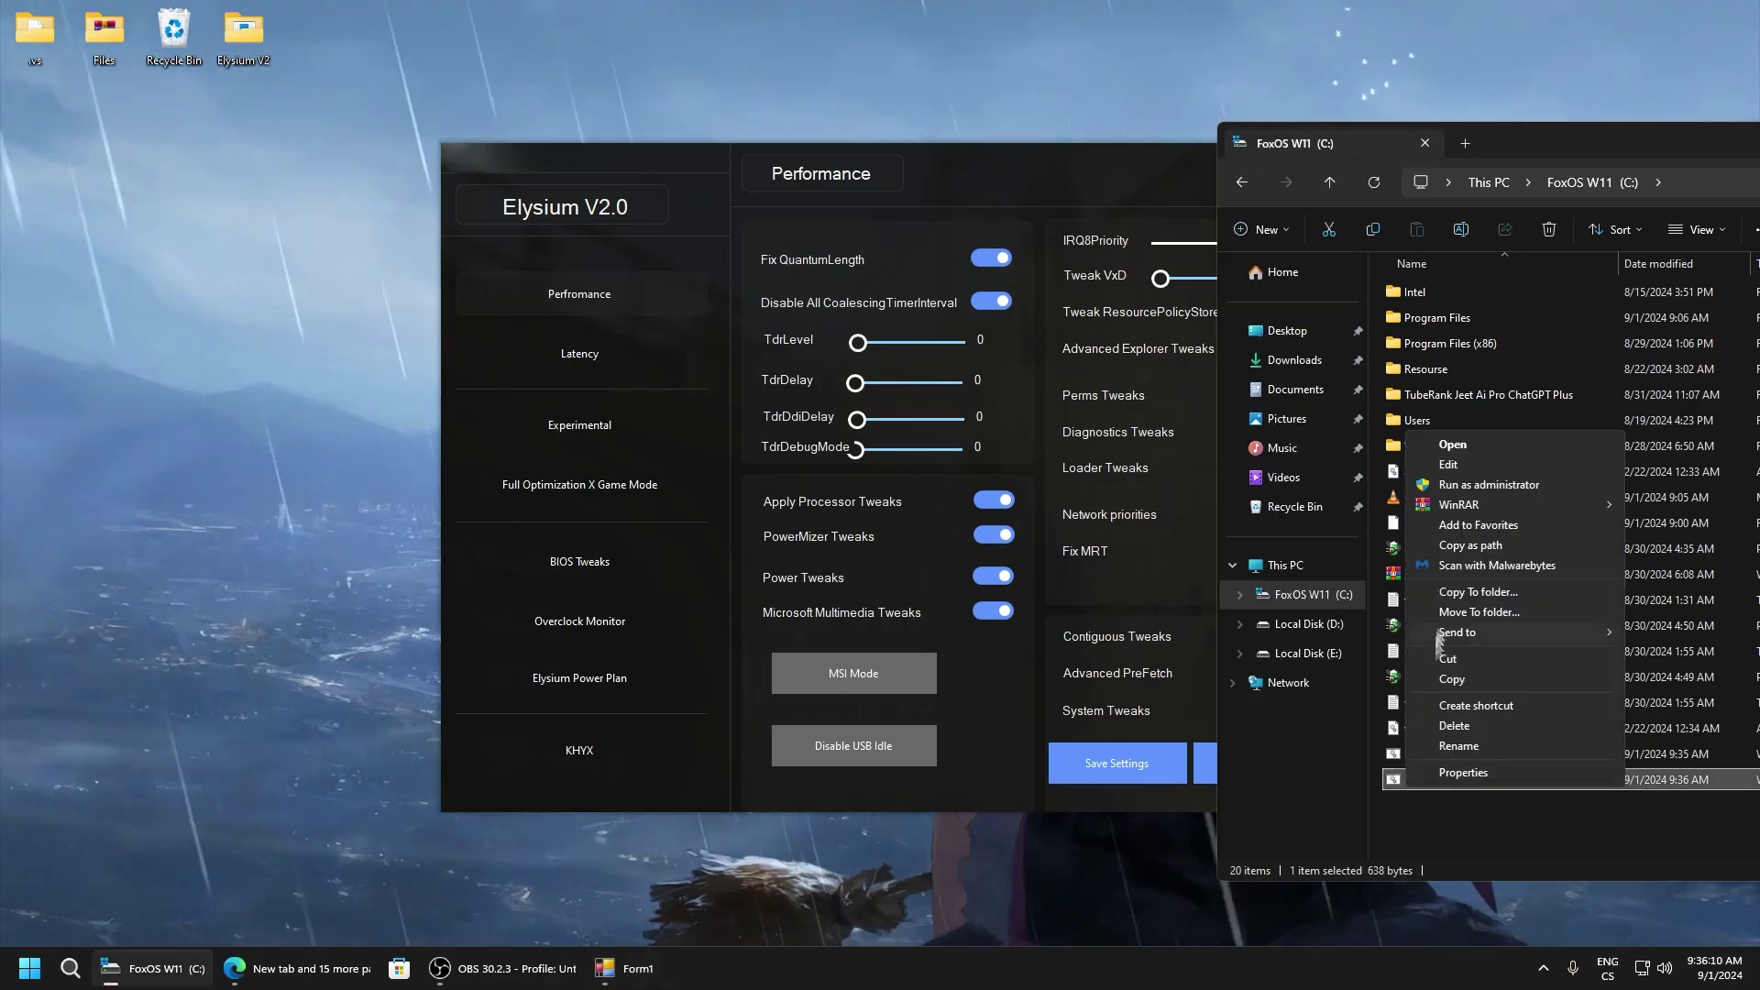
click(1448, 483)
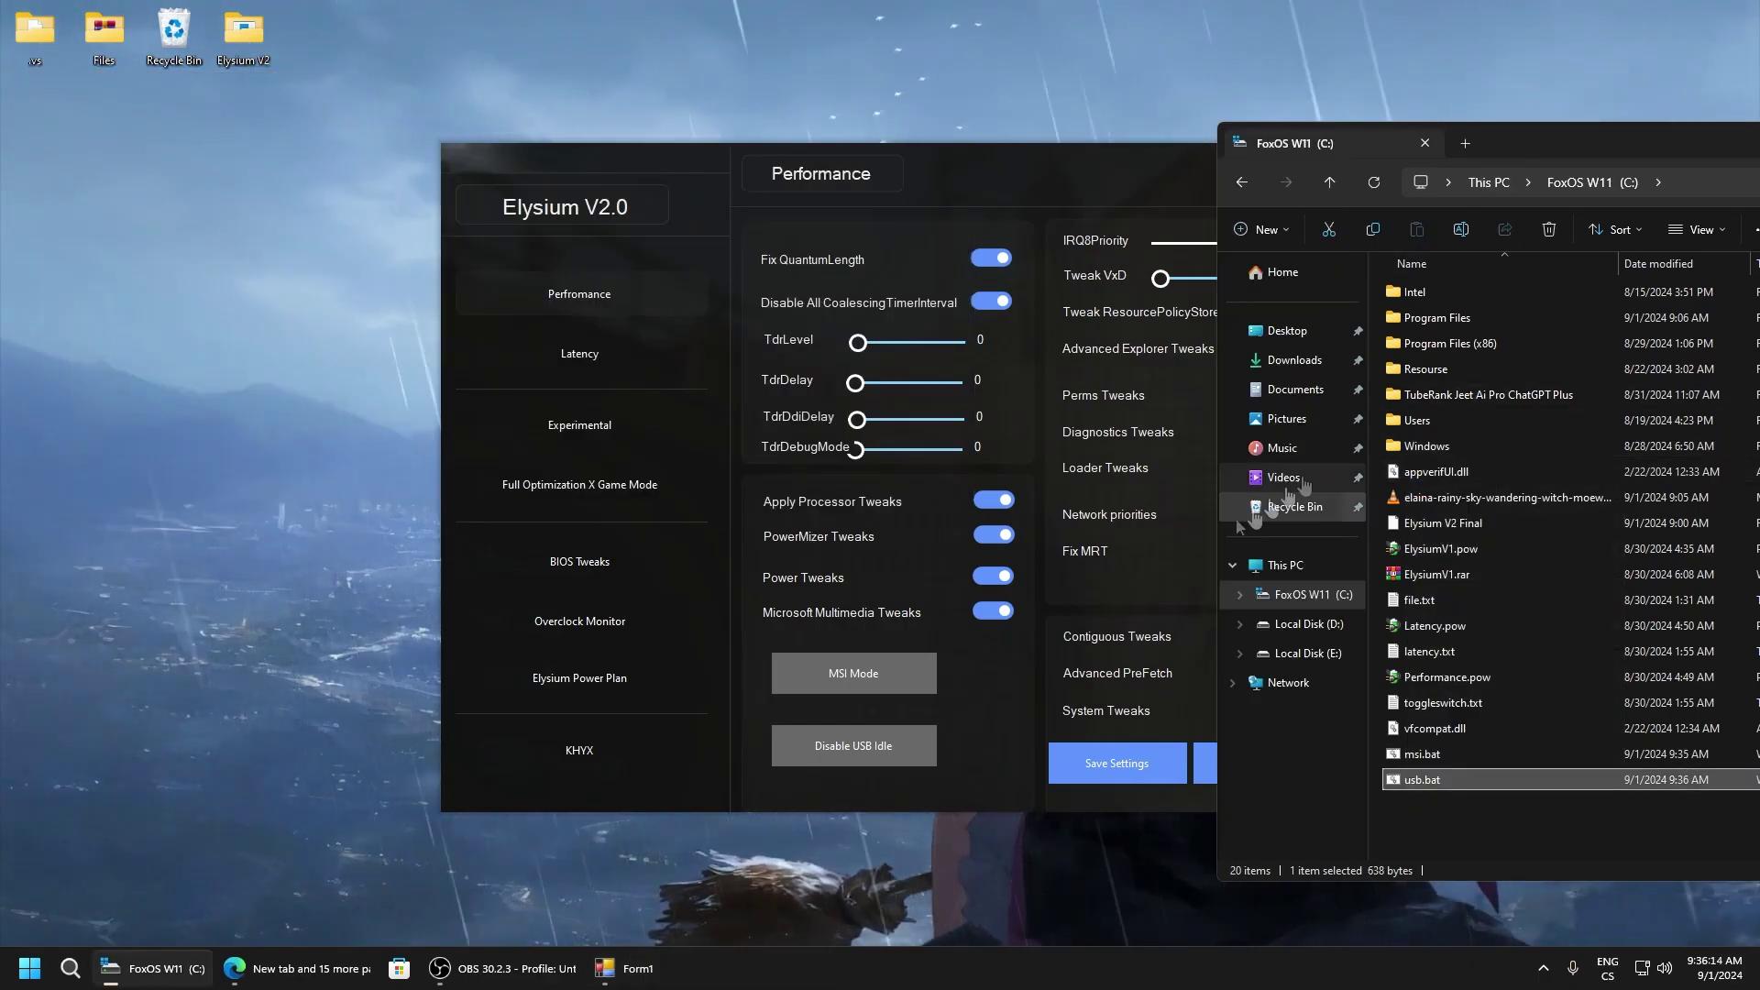
drag(1523, 136, 711, 214)
click(1413, 213)
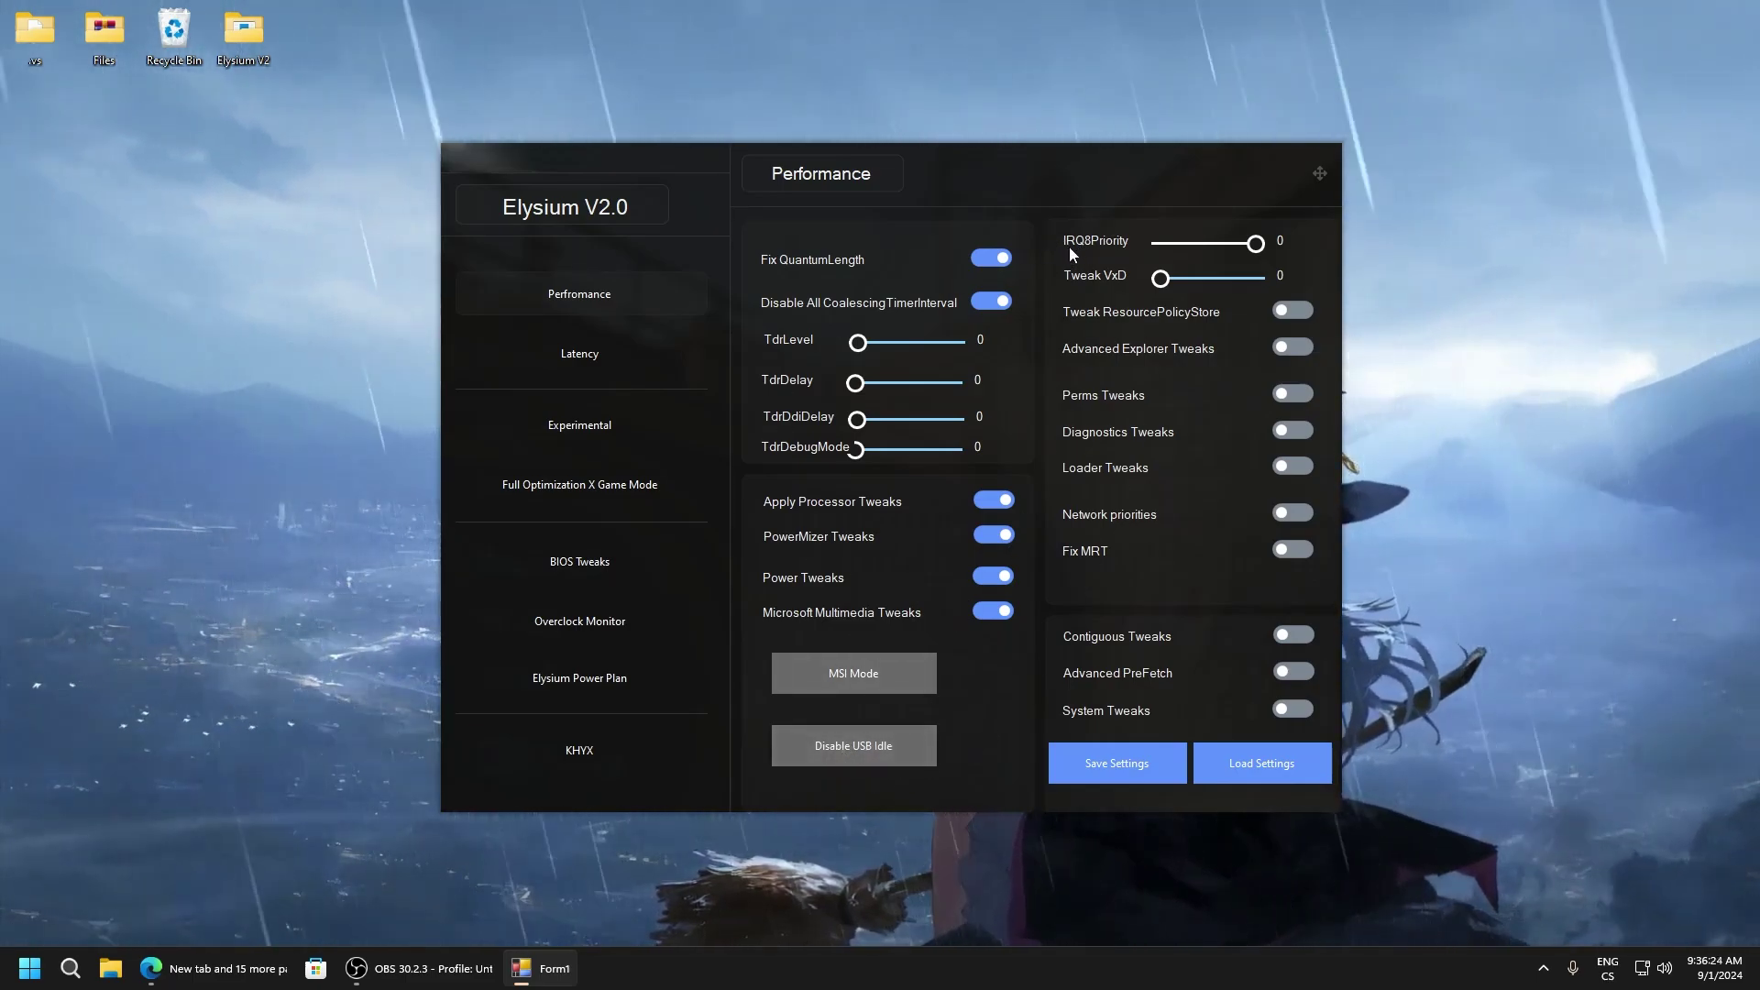
Step: Set IRQ8Priority and Tweak VxD to 1, and enable the ResourcePolicyStore, Advanced Explorer, Perms, Diagnostics and Loader tweaks
drag(1260, 244, 1203, 267)
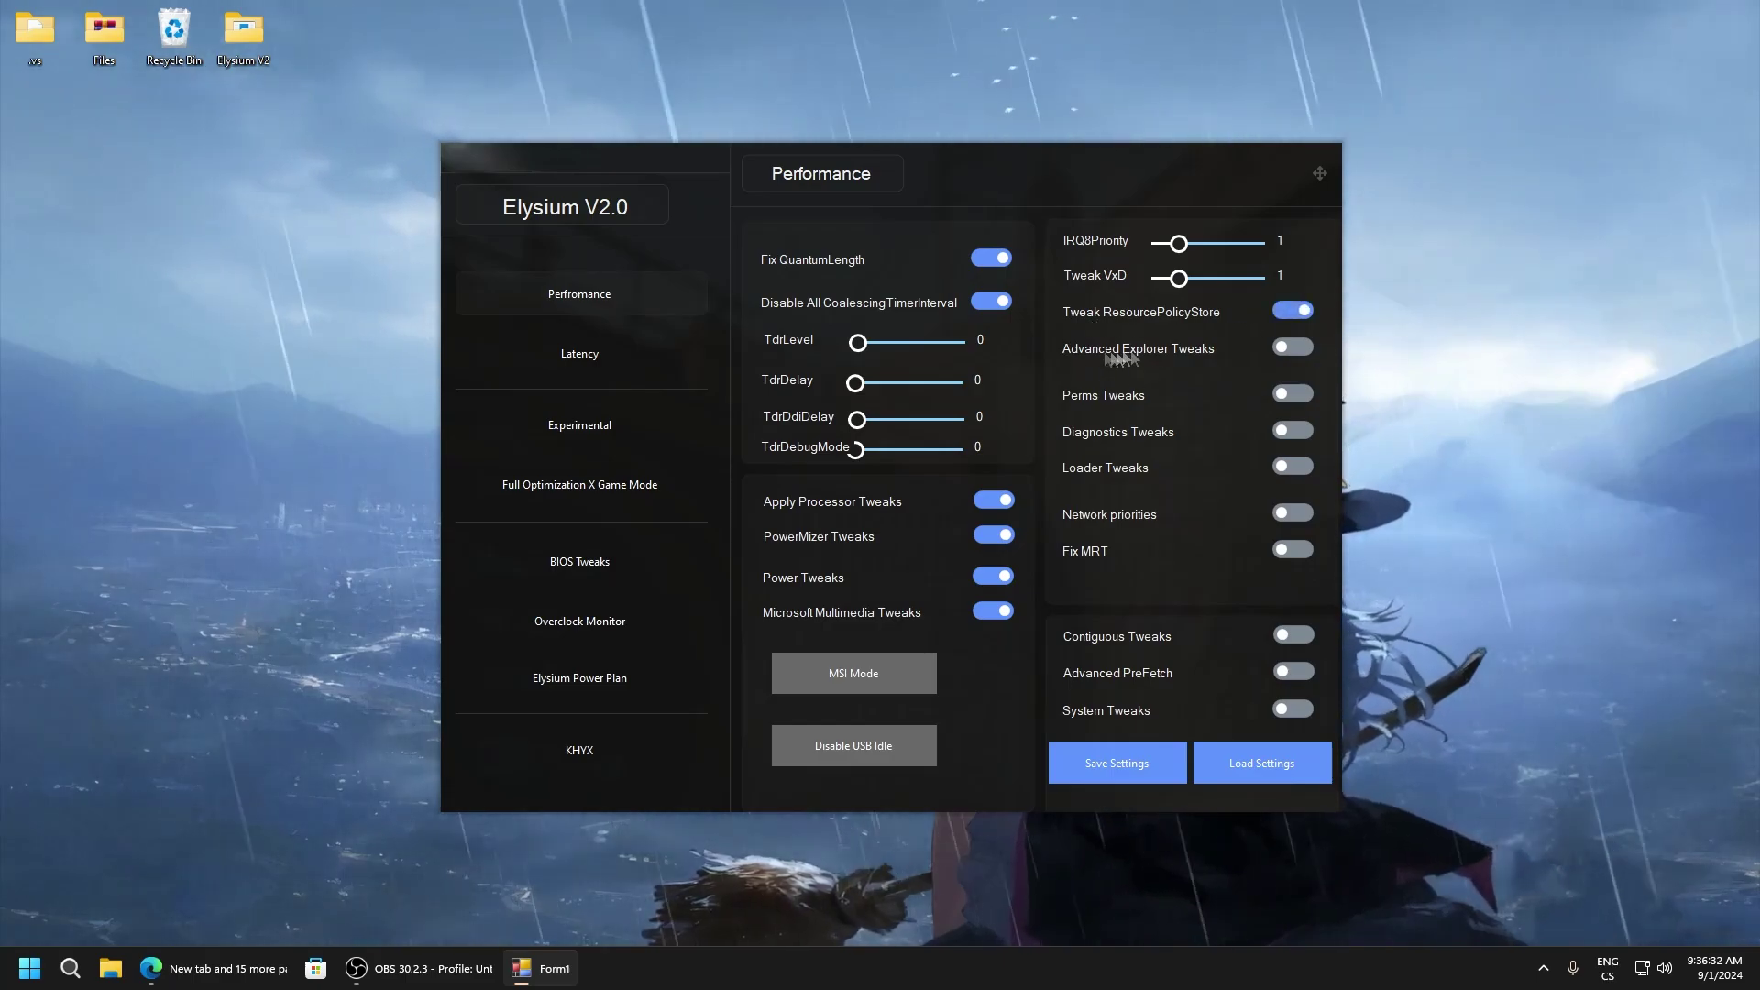
click(1292, 394)
click(1293, 429)
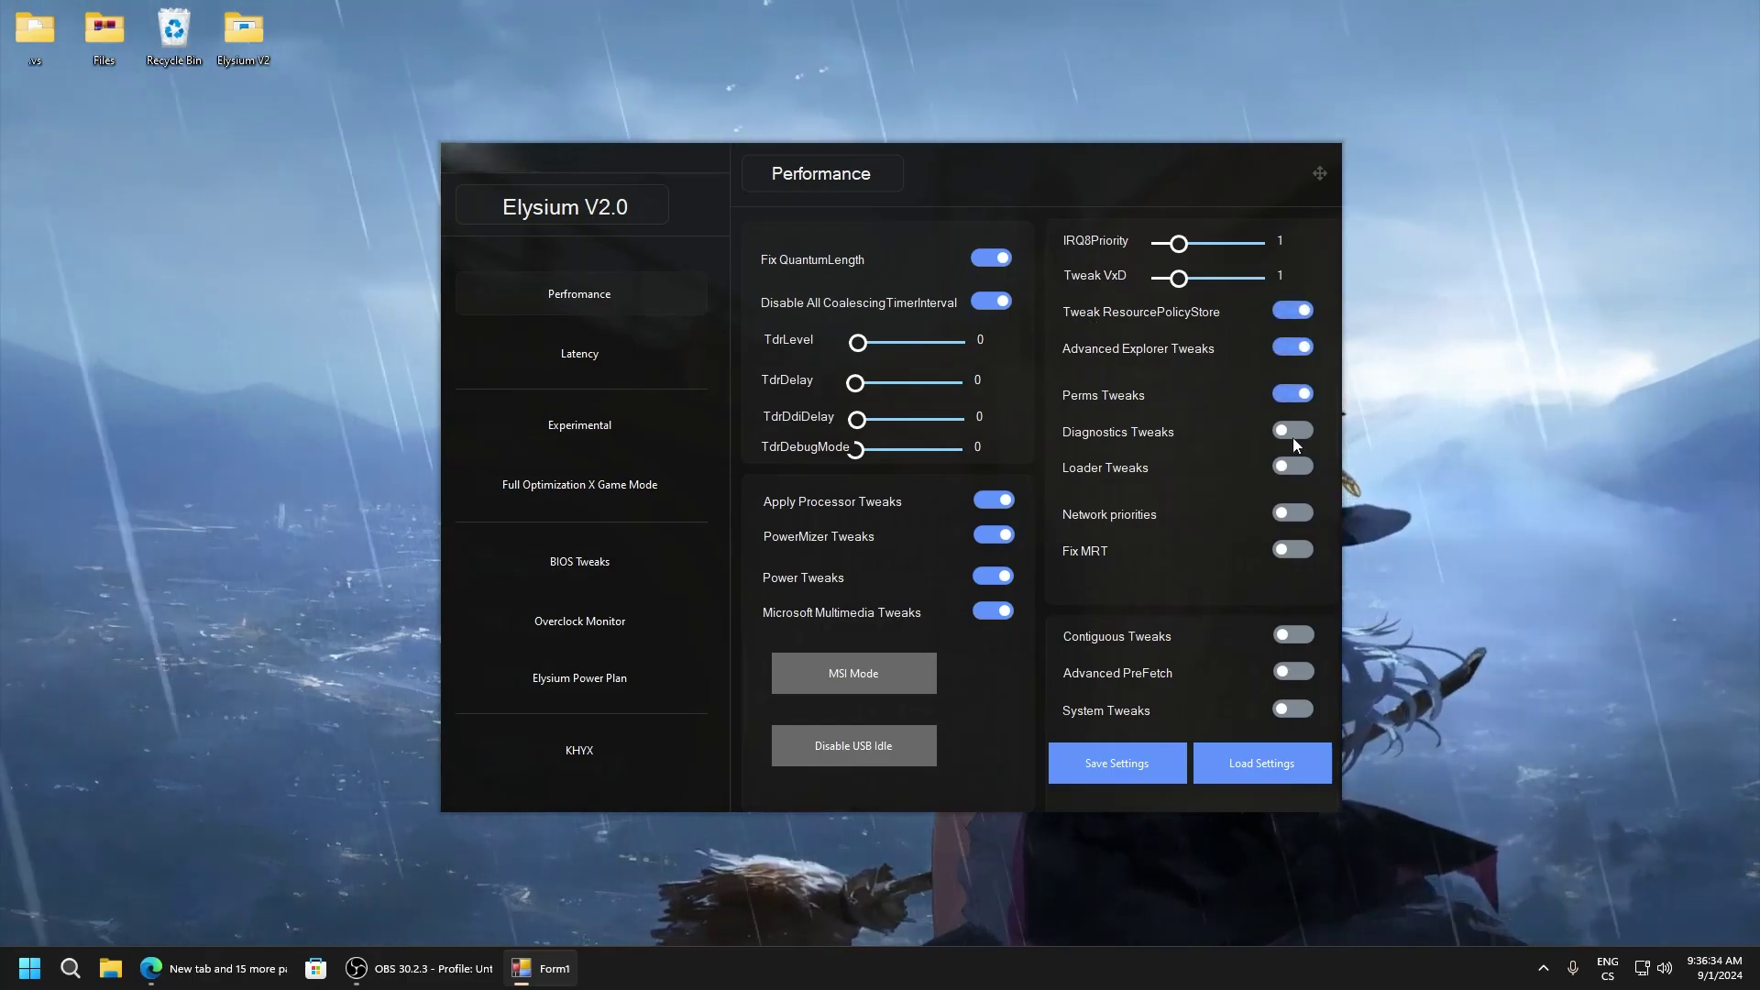
click(1293, 467)
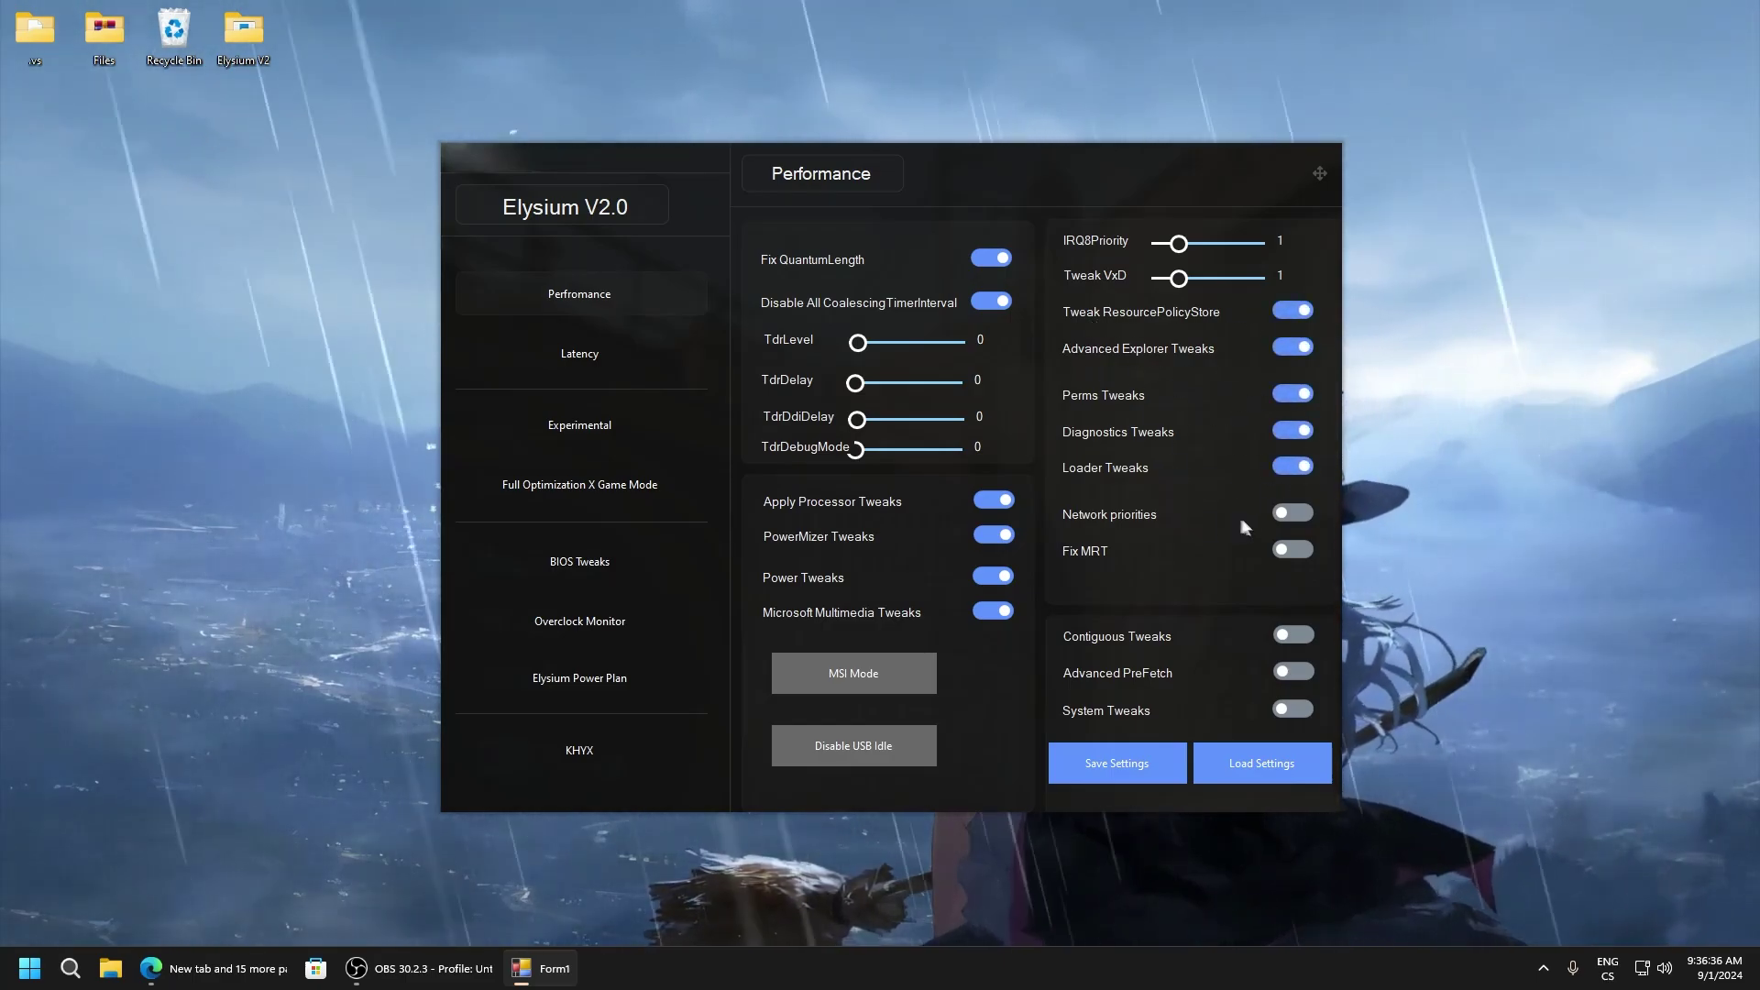
Step: Enable Network priorities, Fix MRT, Contiguous Tweaks, Advanced PreFetch and System Tweaks
click(1294, 513)
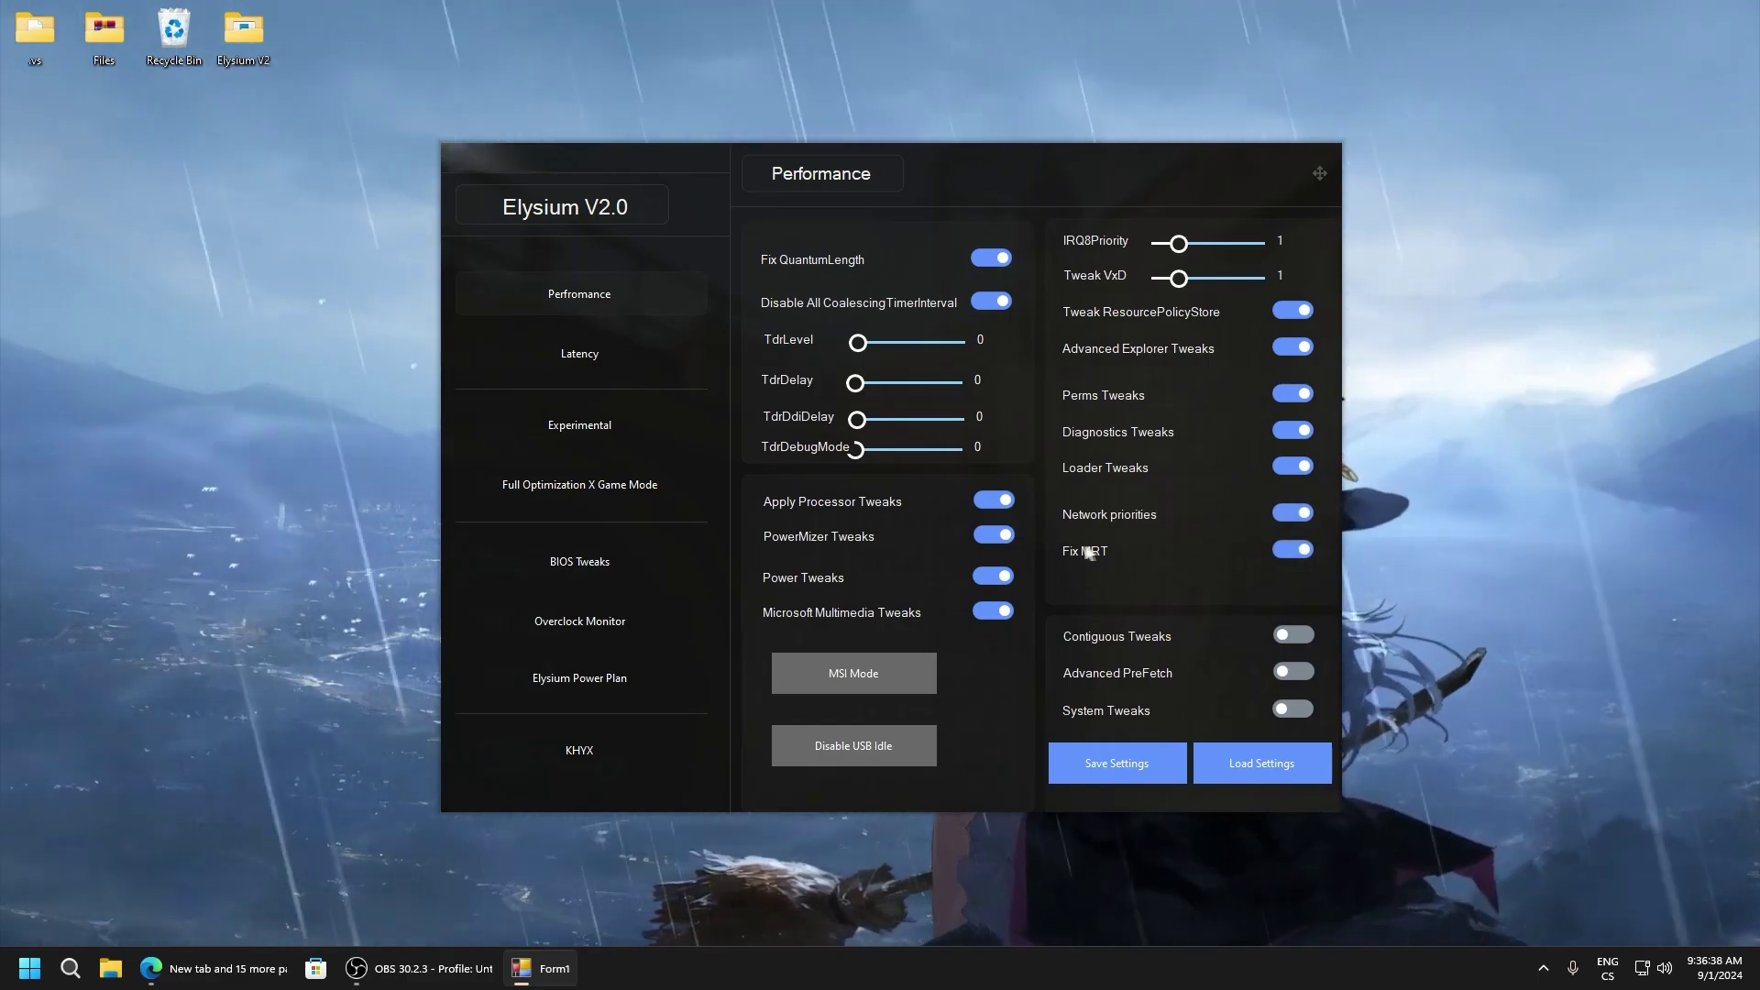
click(1293, 634)
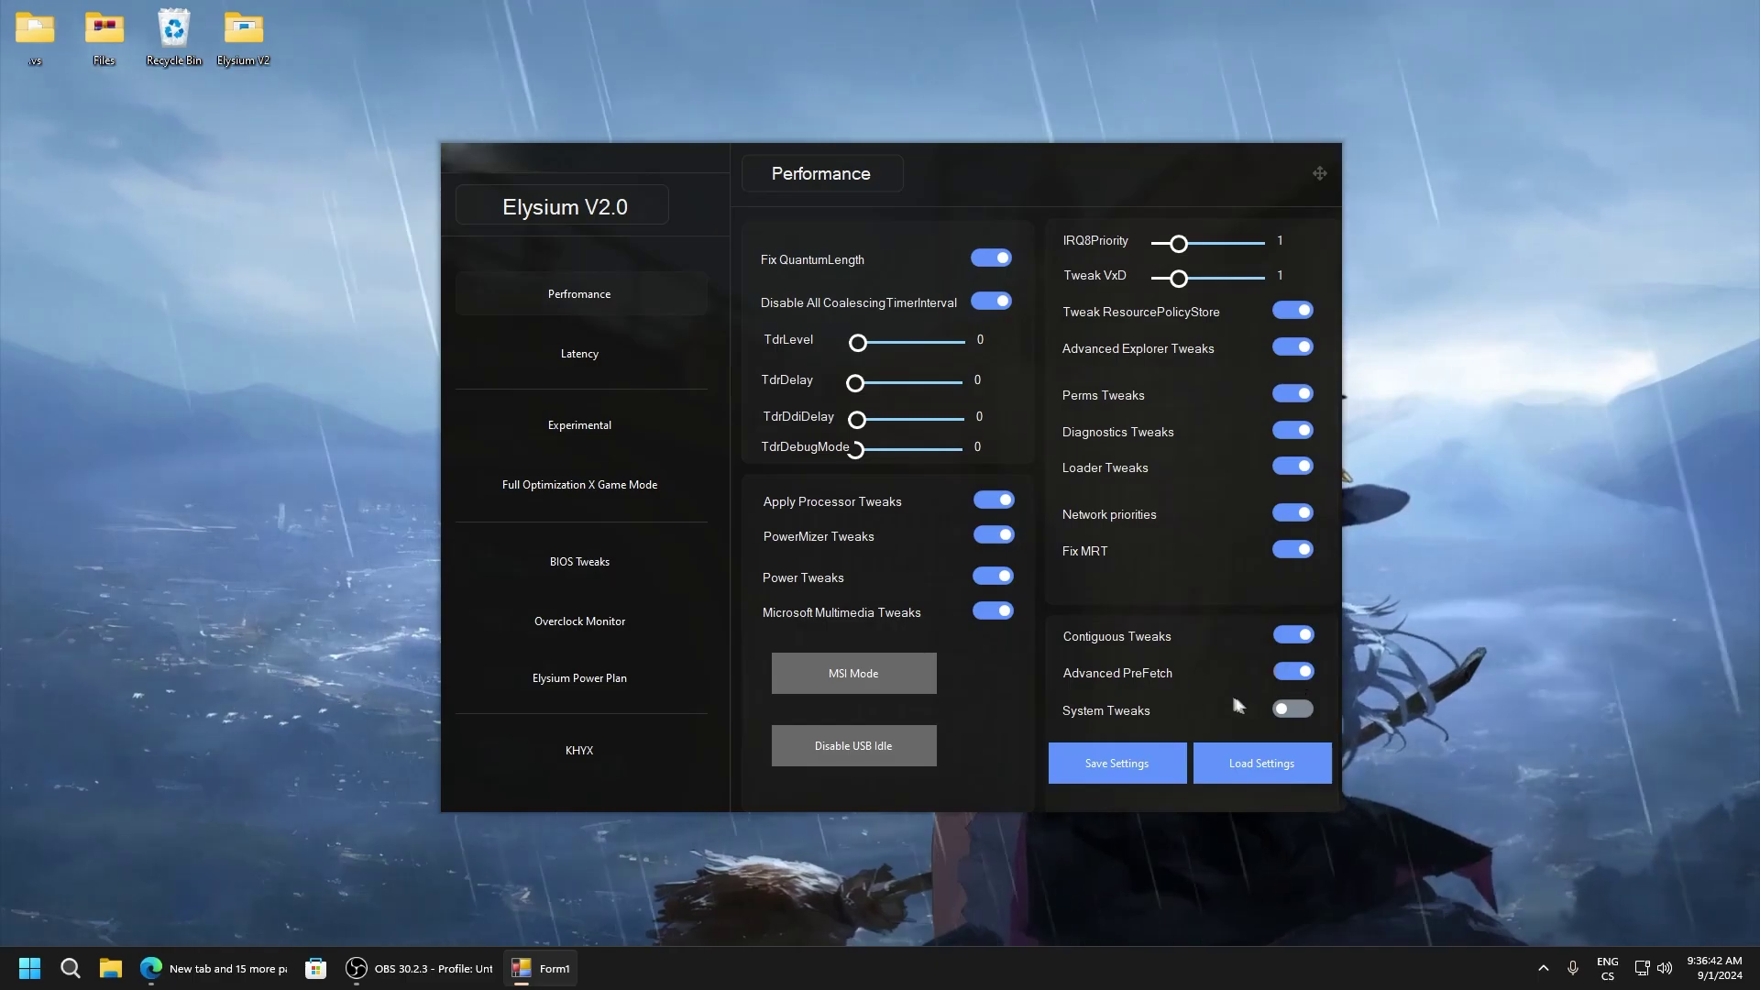
click(1293, 710)
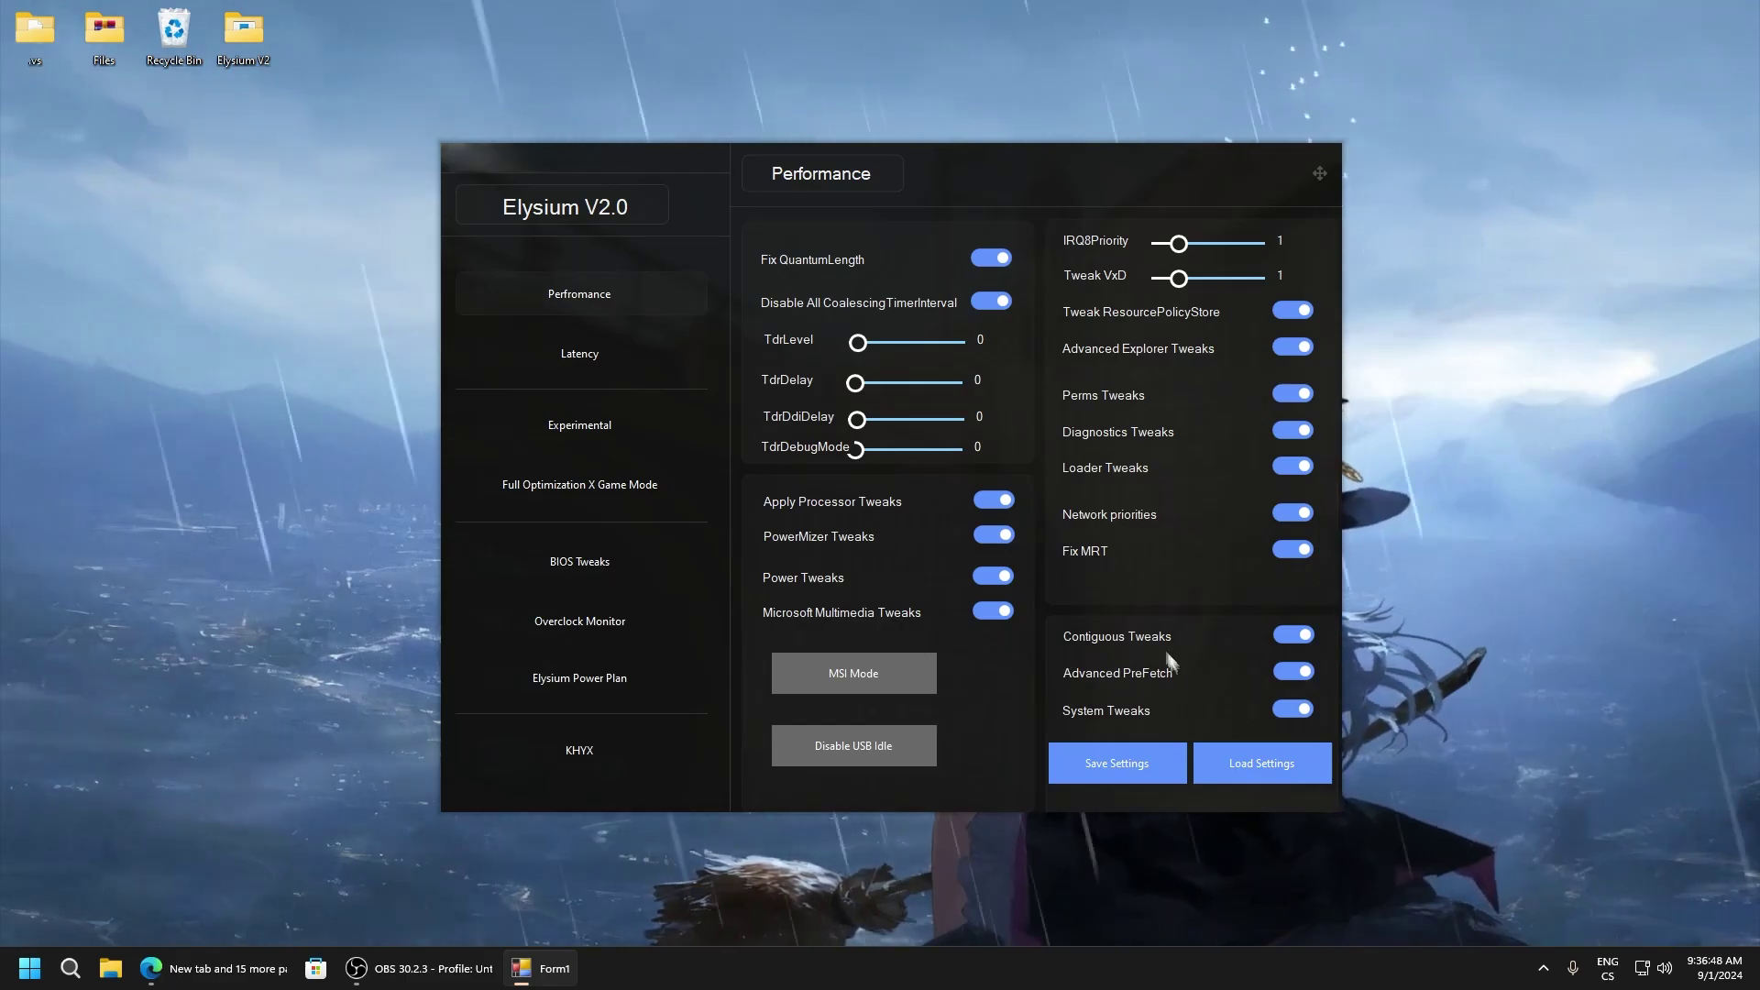
Step: On the Latency page, set LMT to 2500, Clock Rate to its minimum, SystemInterval to 1 and DebugPollInterval to 1000
click(588, 355)
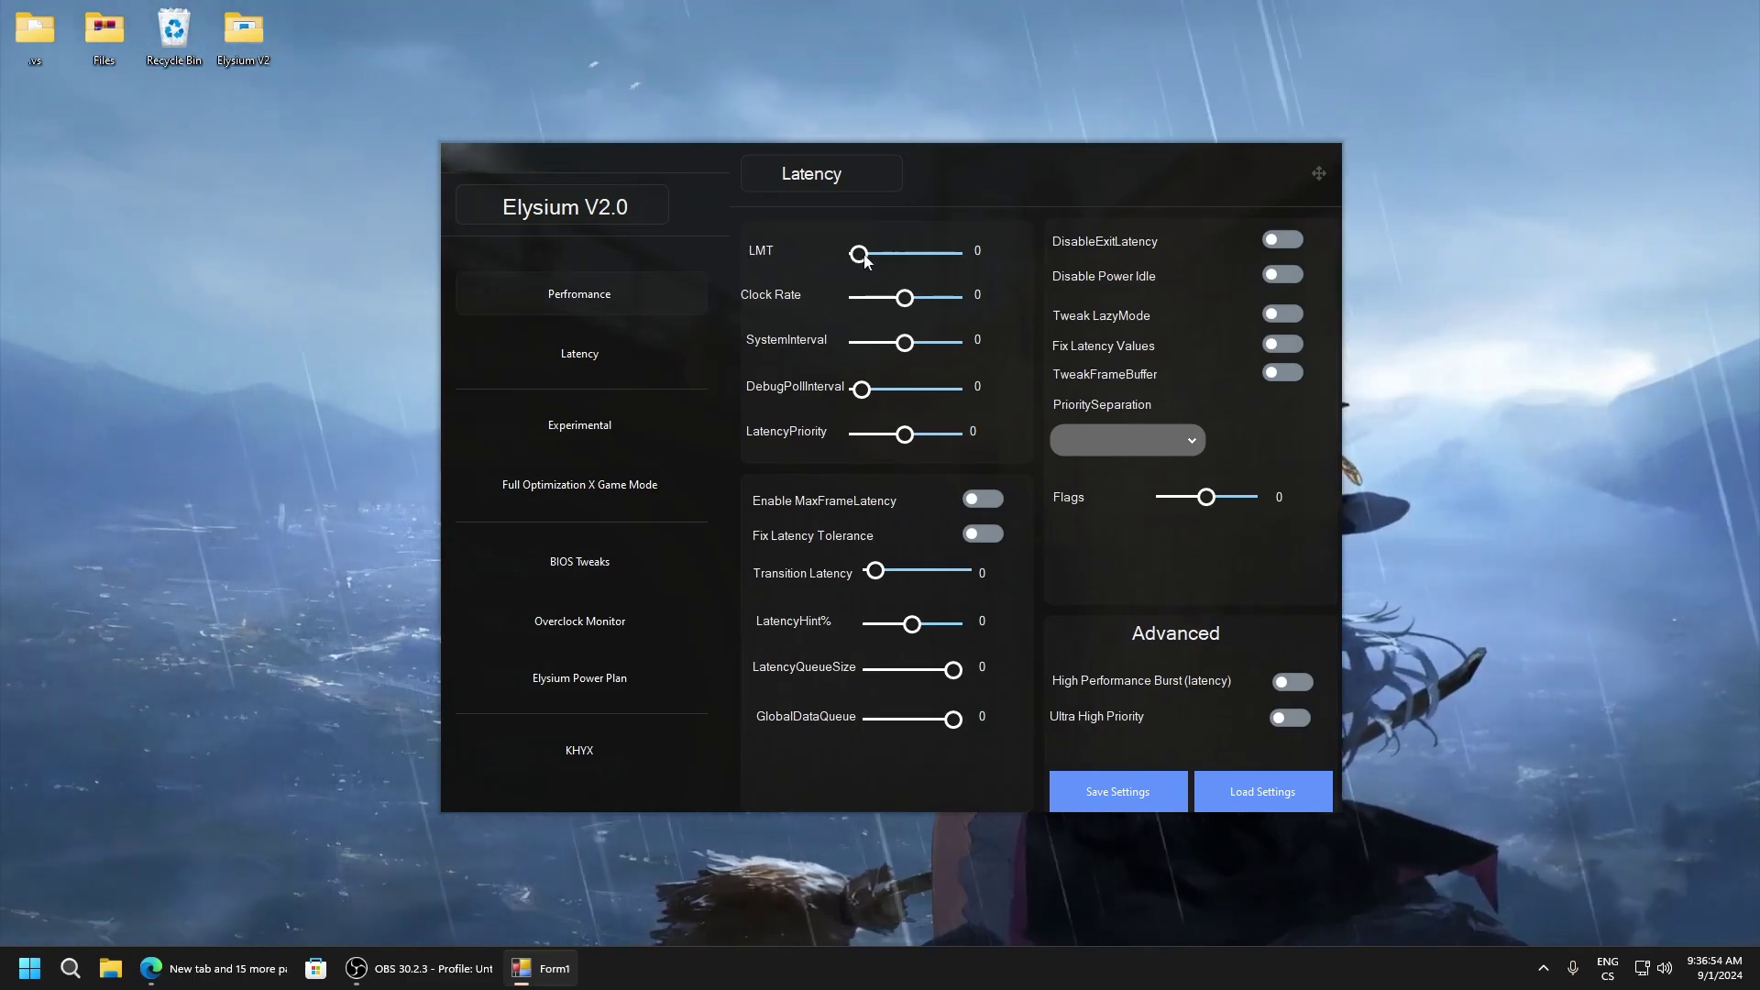
drag(862, 254, 974, 246)
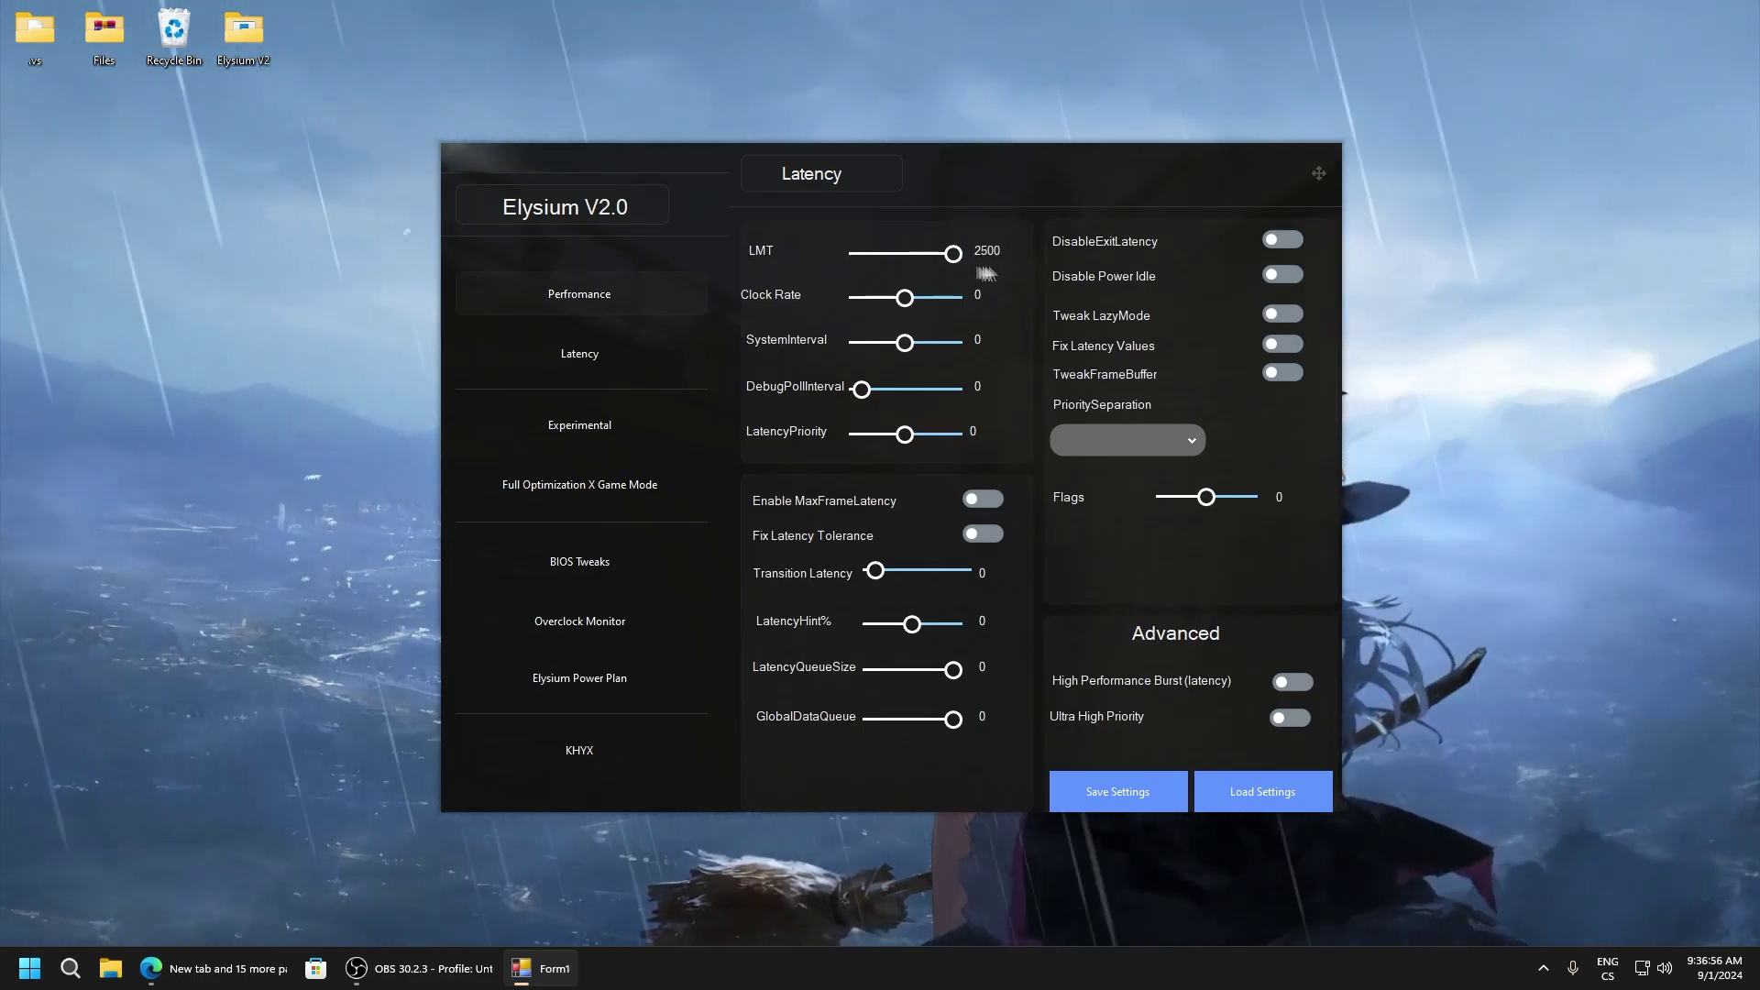
drag(913, 300, 999, 308)
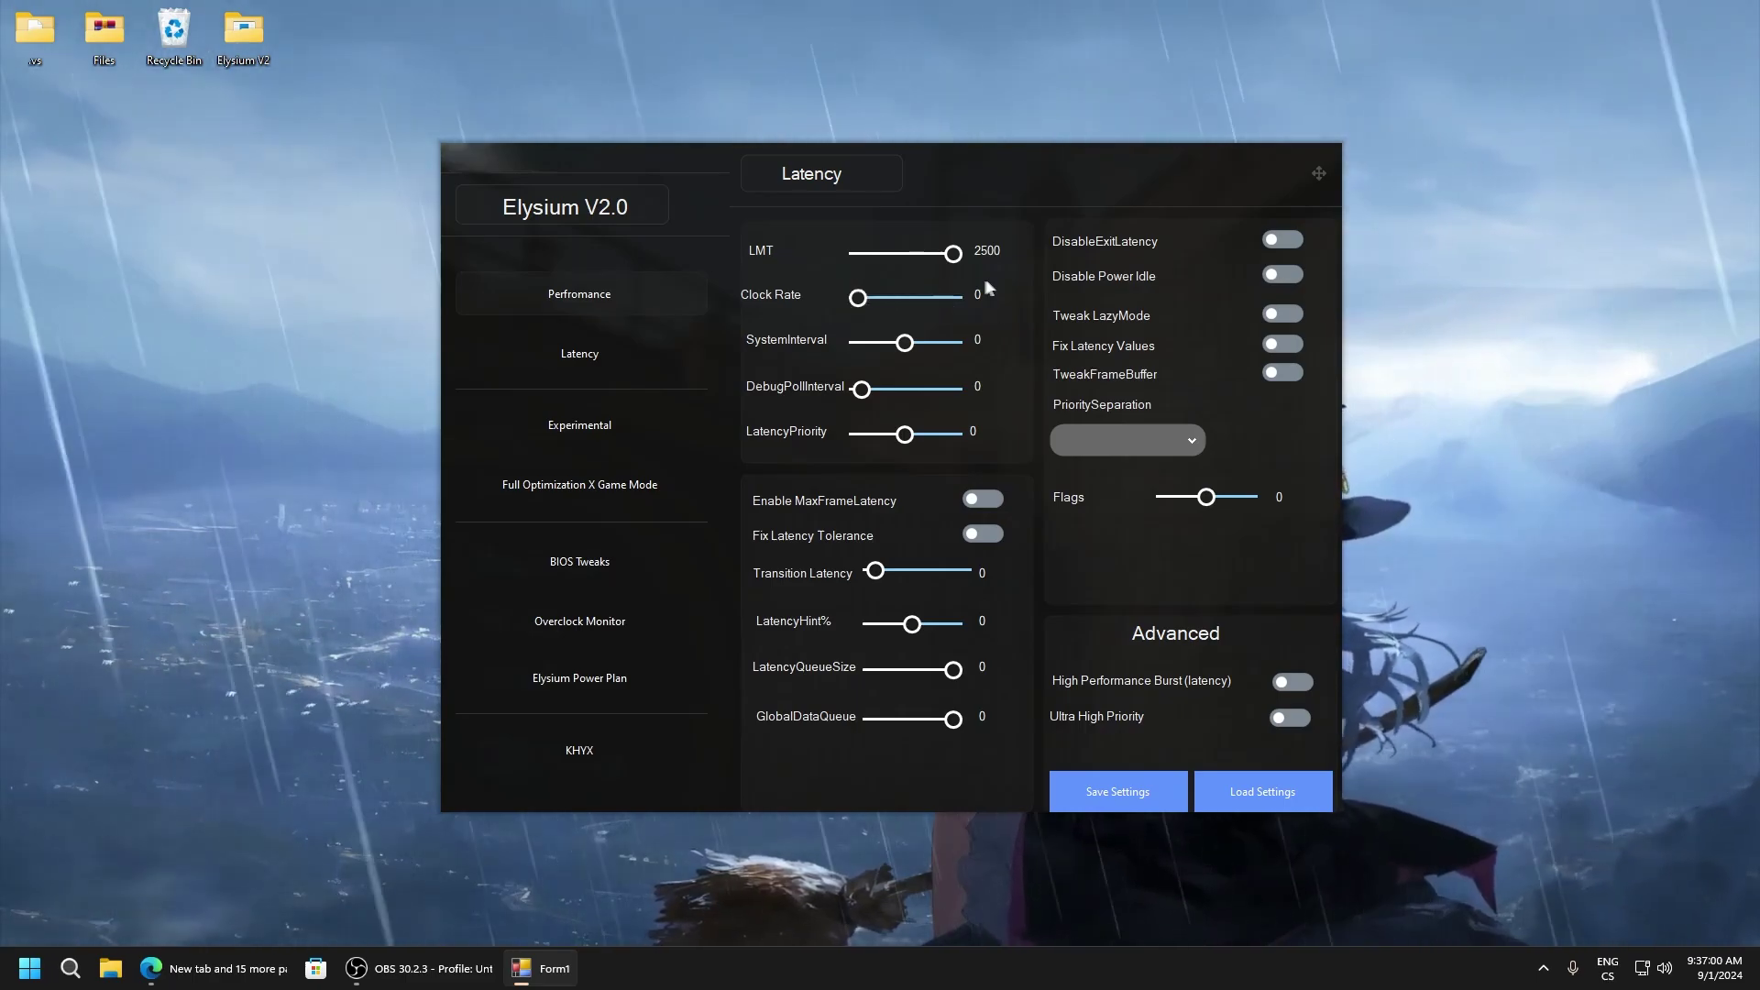
drag(930, 299, 849, 294)
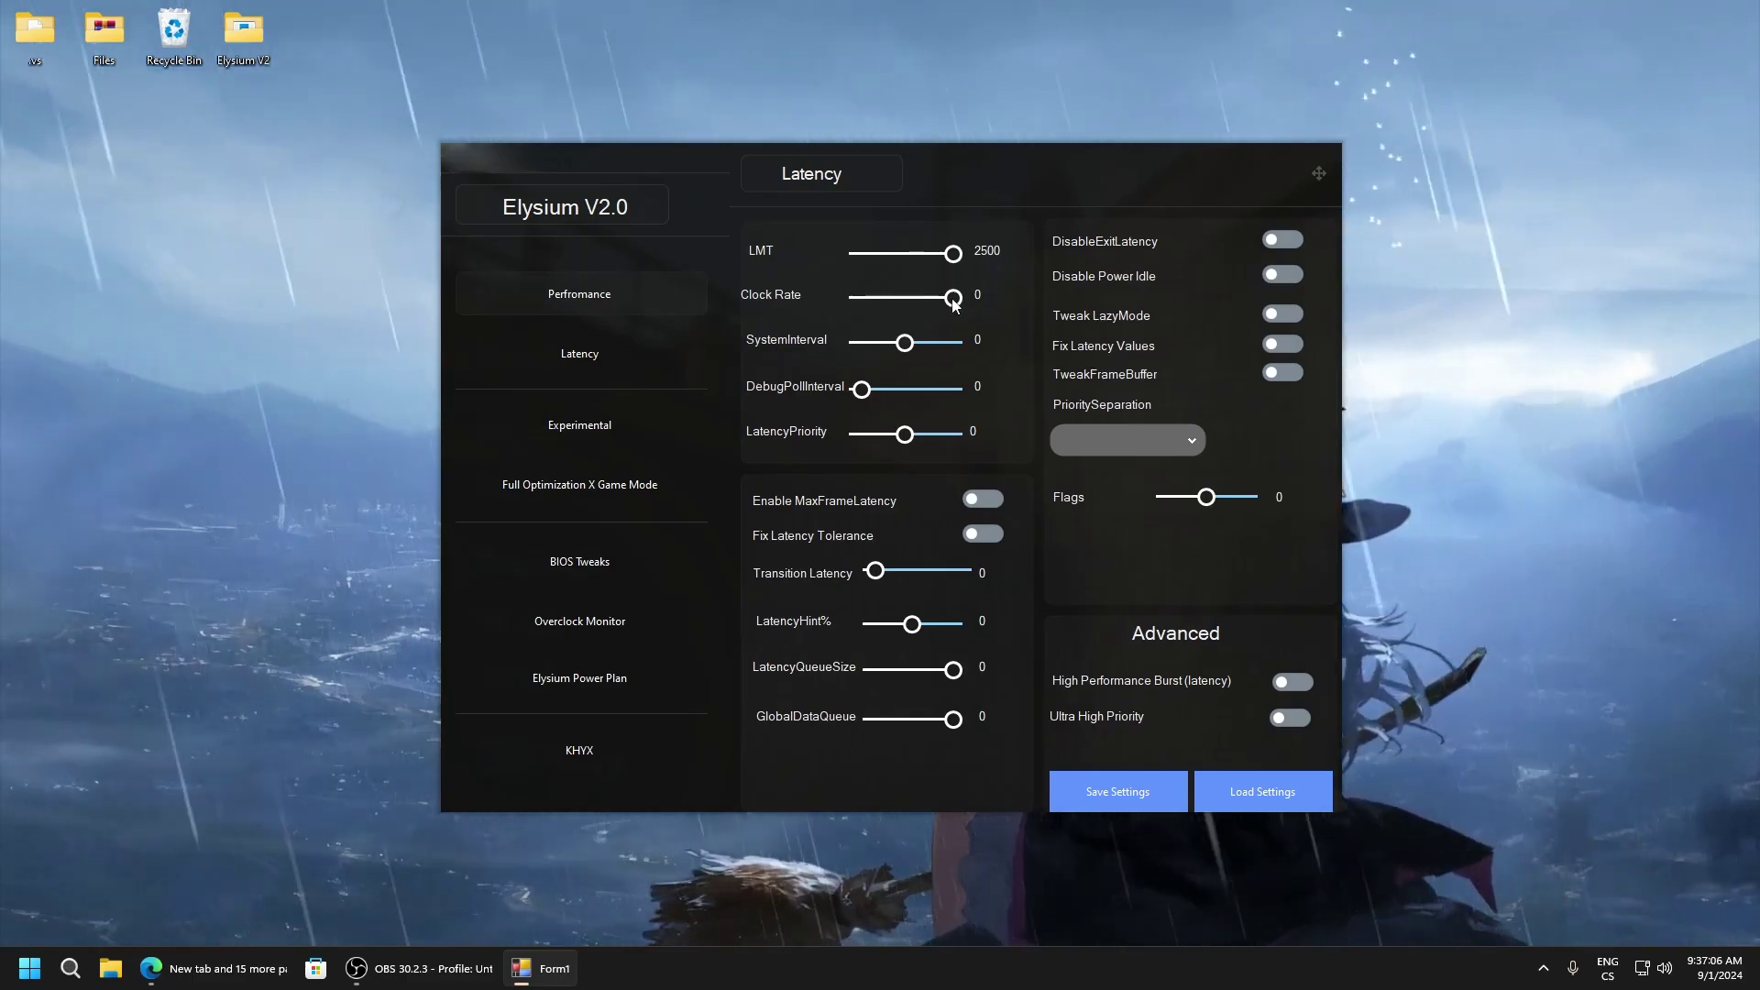
drag(953, 298, 797, 305)
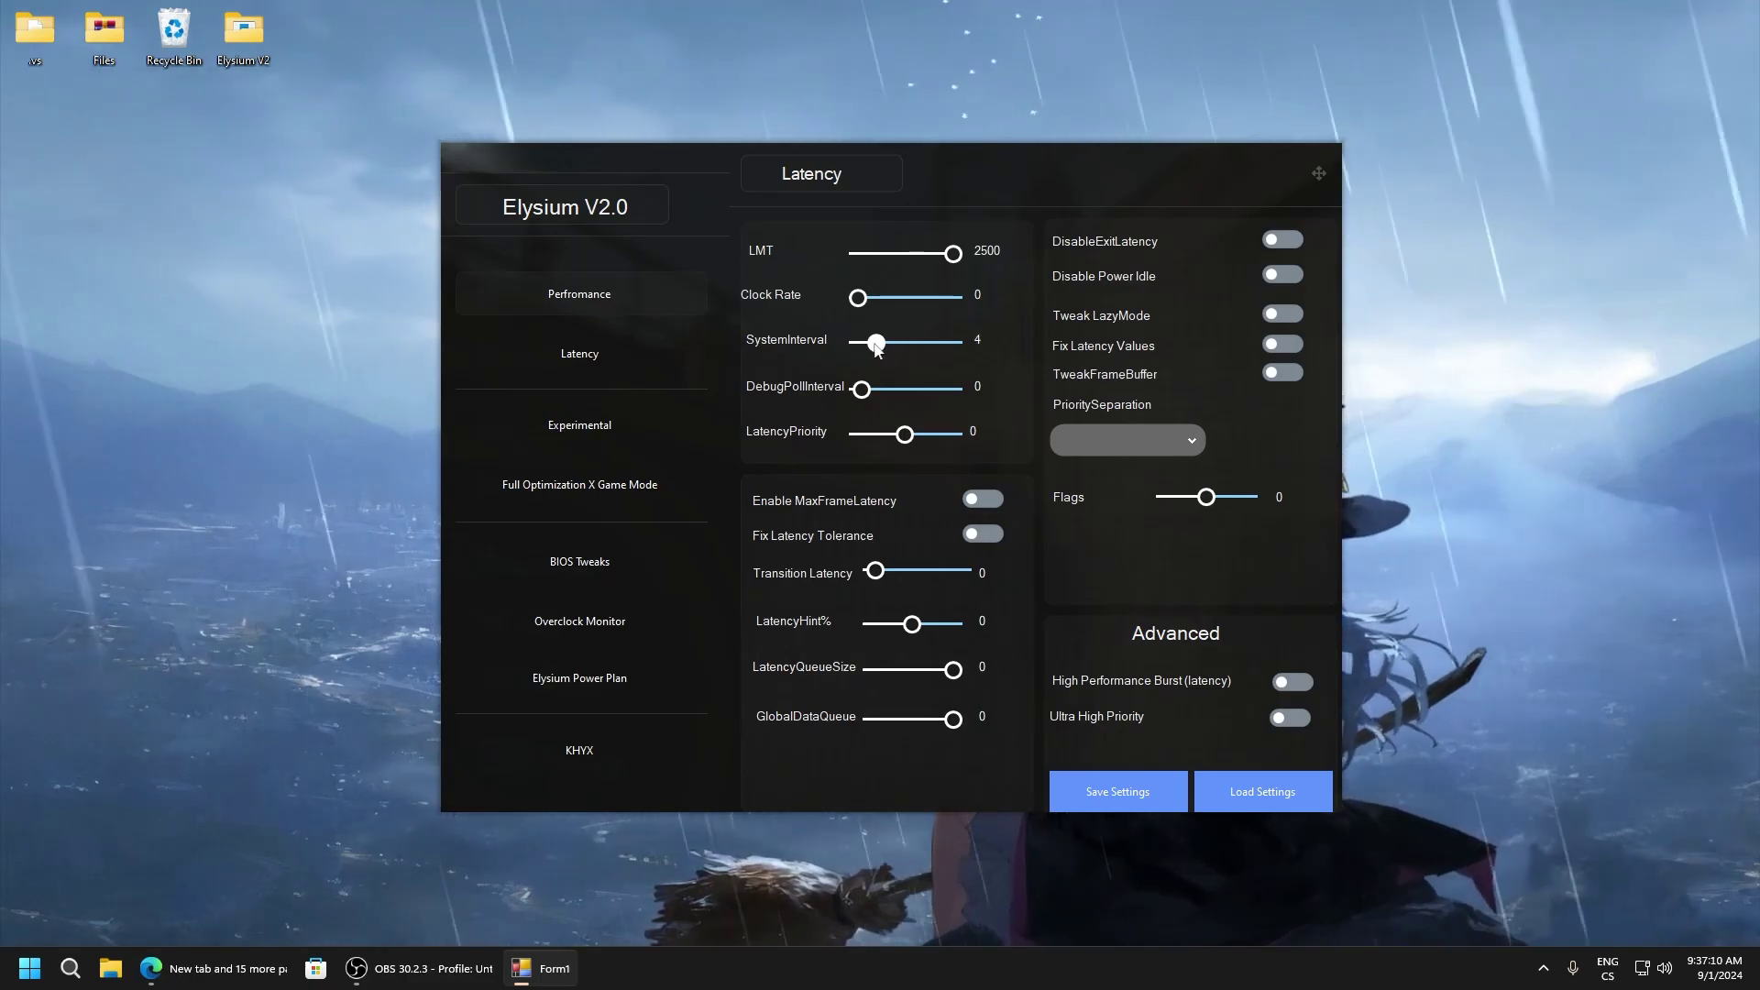
drag(867, 346, 859, 349)
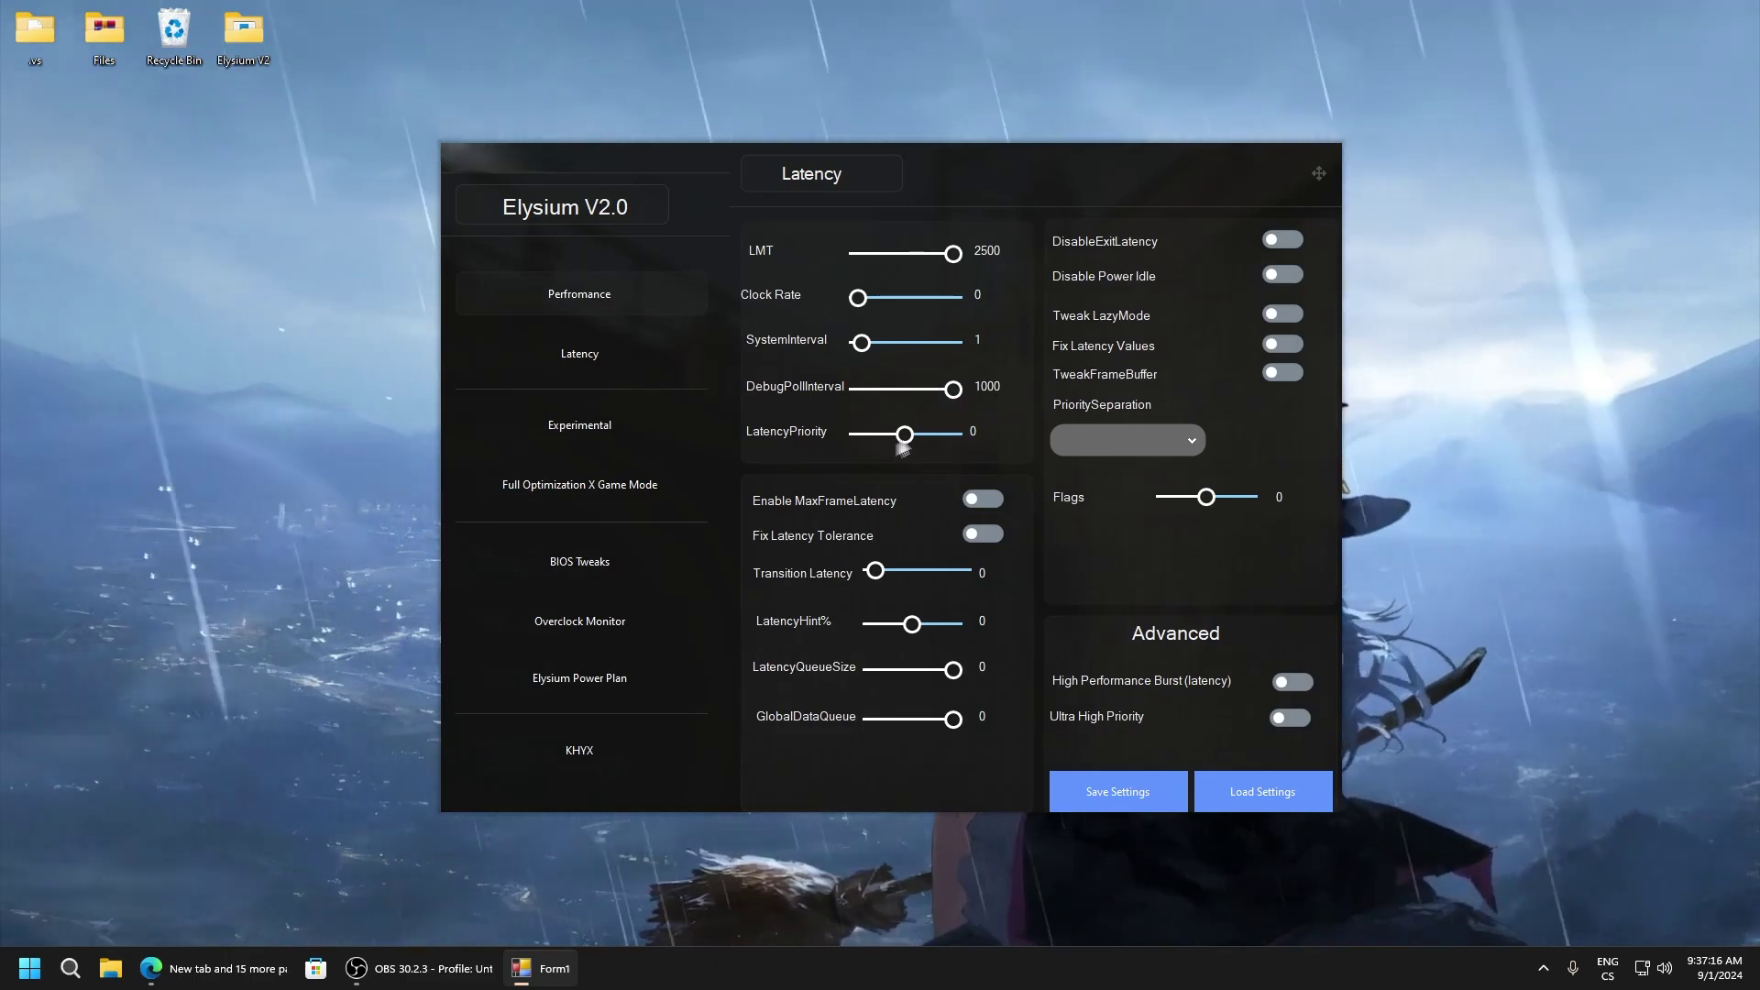
Step: Set LatencyPriority to 3 and enable MaxFrameLatency and Fix Latency Tolerance
drag(905, 437, 895, 438)
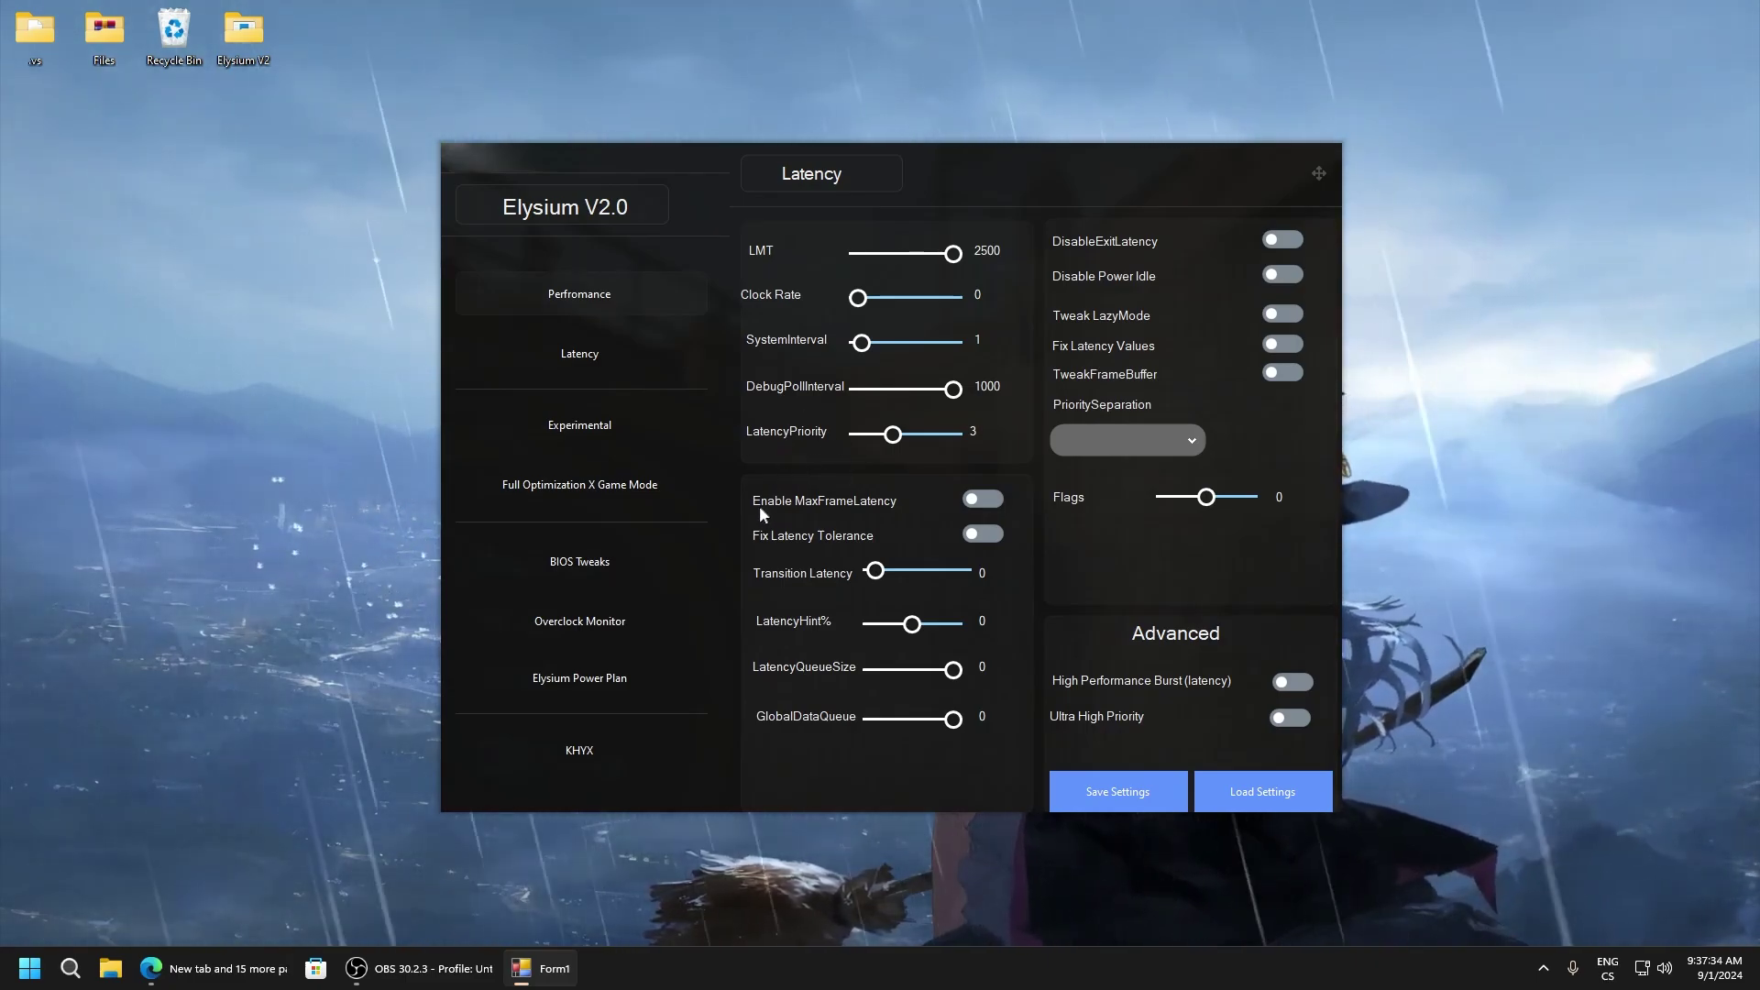
click(983, 499)
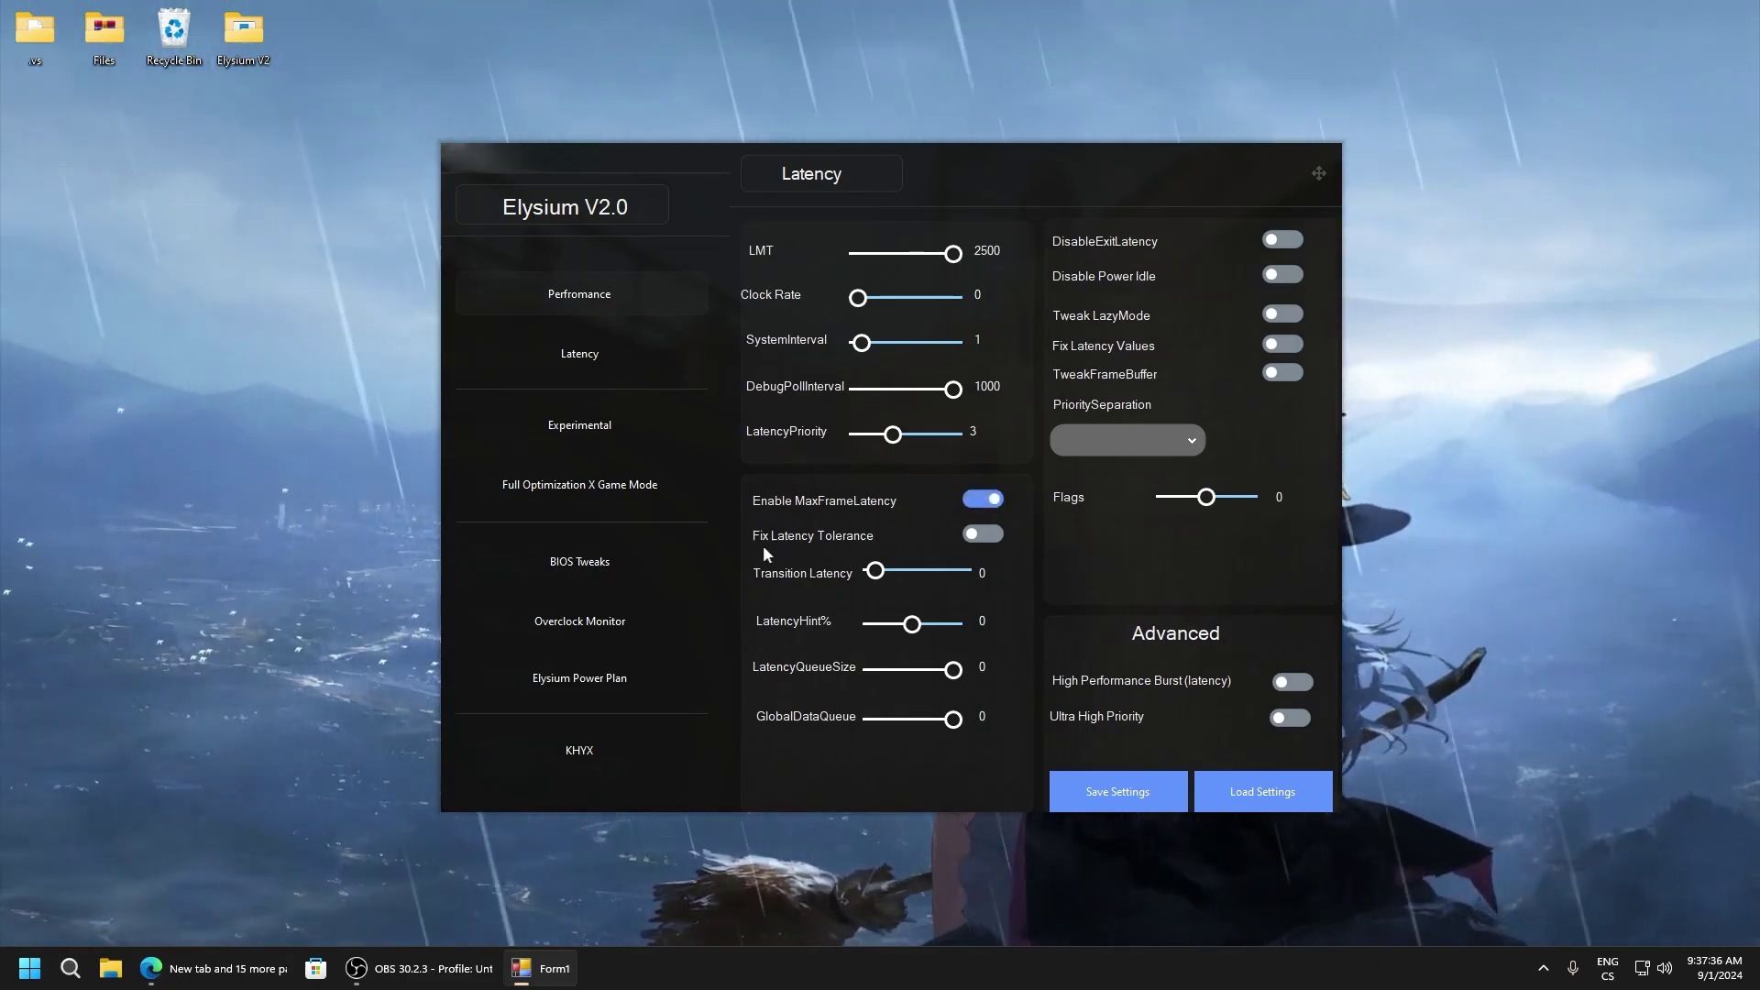
click(983, 534)
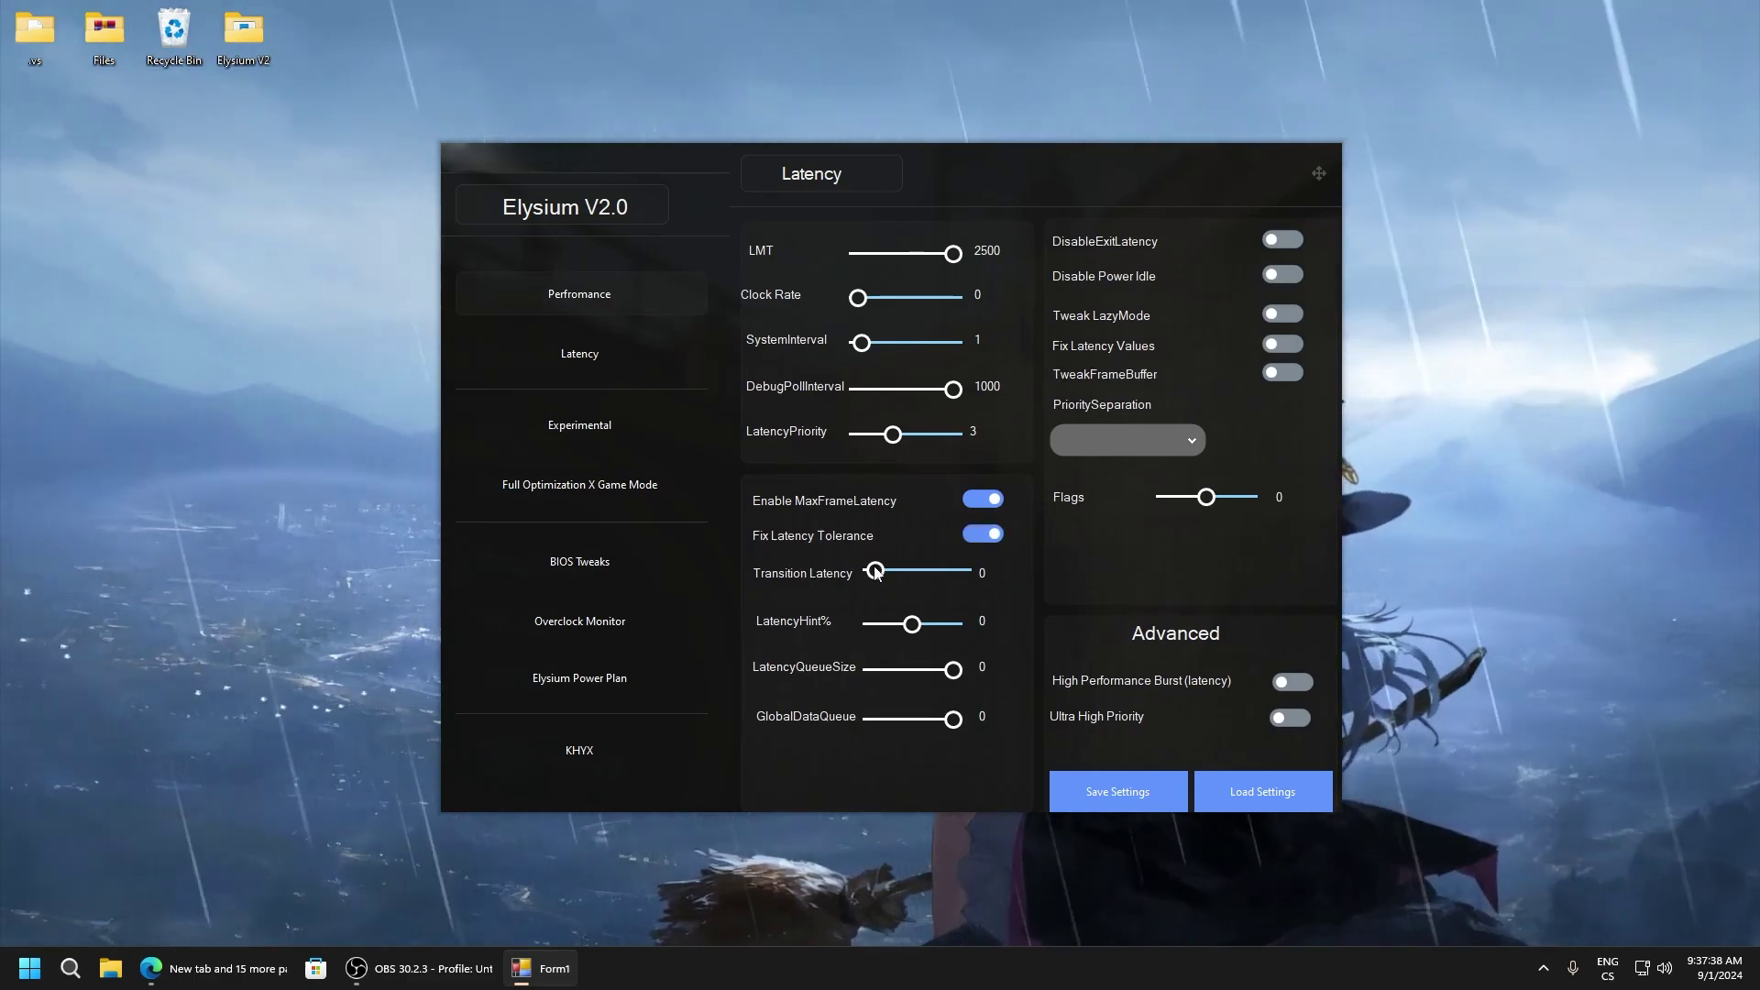
Step: Set Transition Latency to 5, LatencyHint% to 100, LatencyQueueSize to 32 and GlobalDataQueue to 20
drag(878, 573, 874, 574)
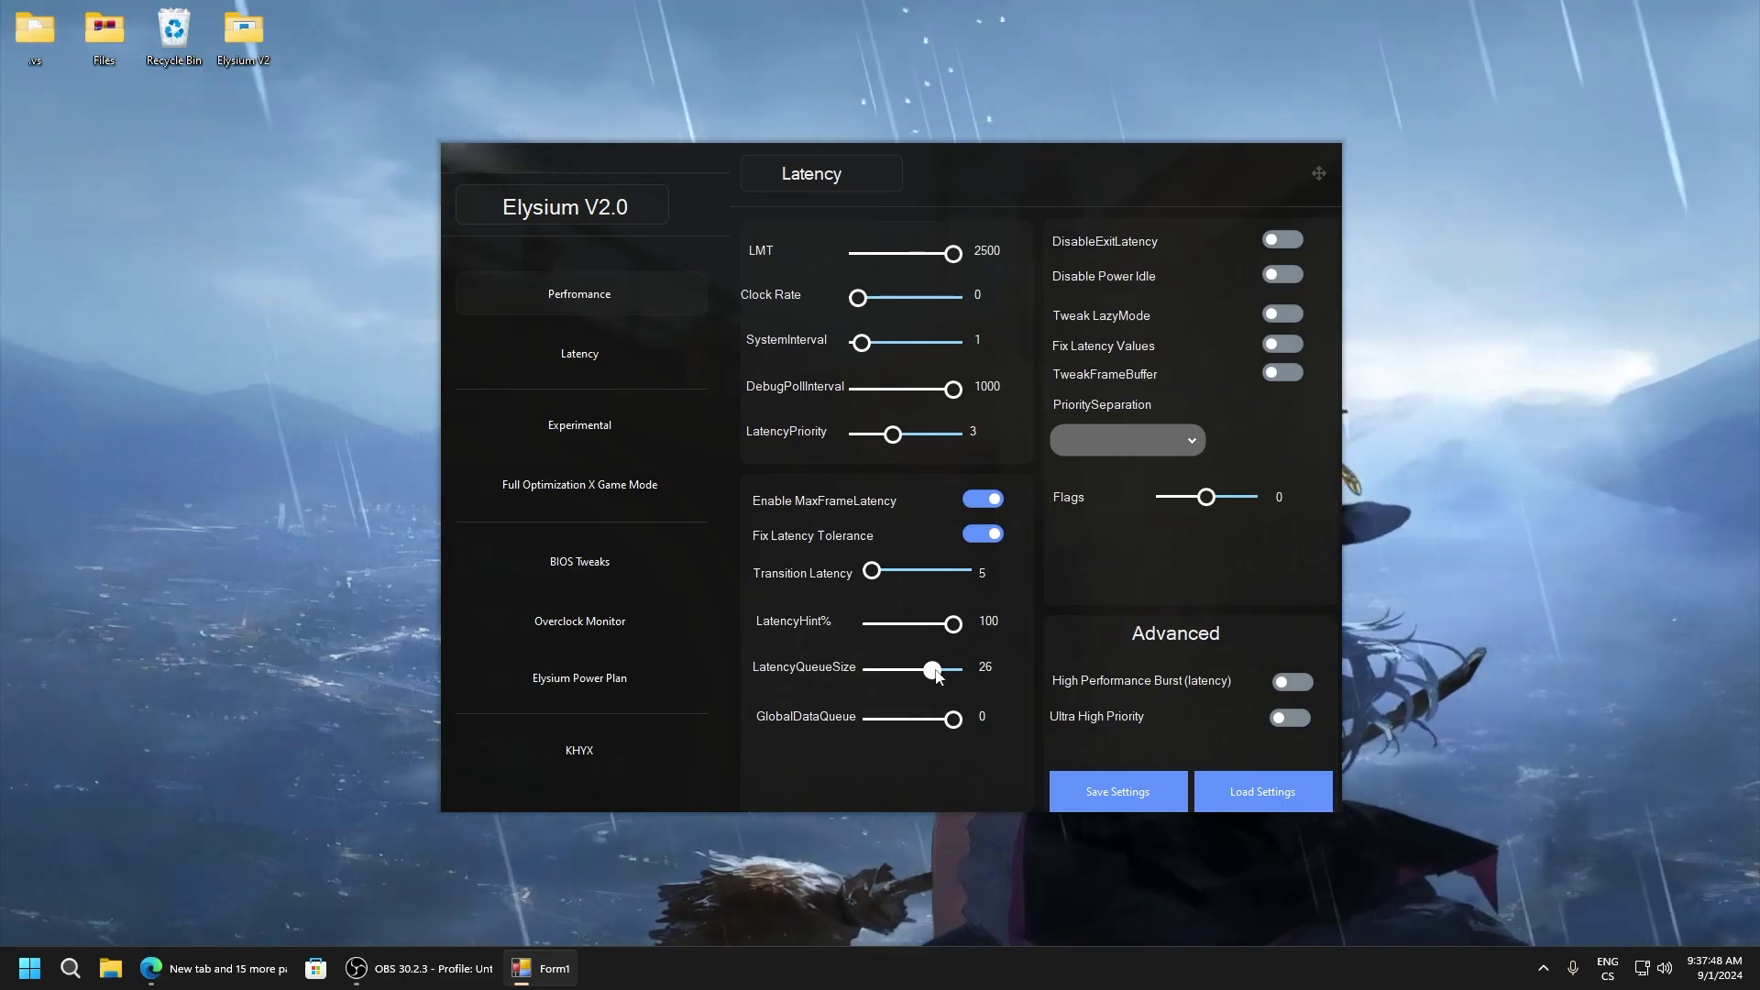
mouse_move(939, 676)
mouse_down()
mouse_move(953, 676)
mouse_move(911, 676)
mouse_up()
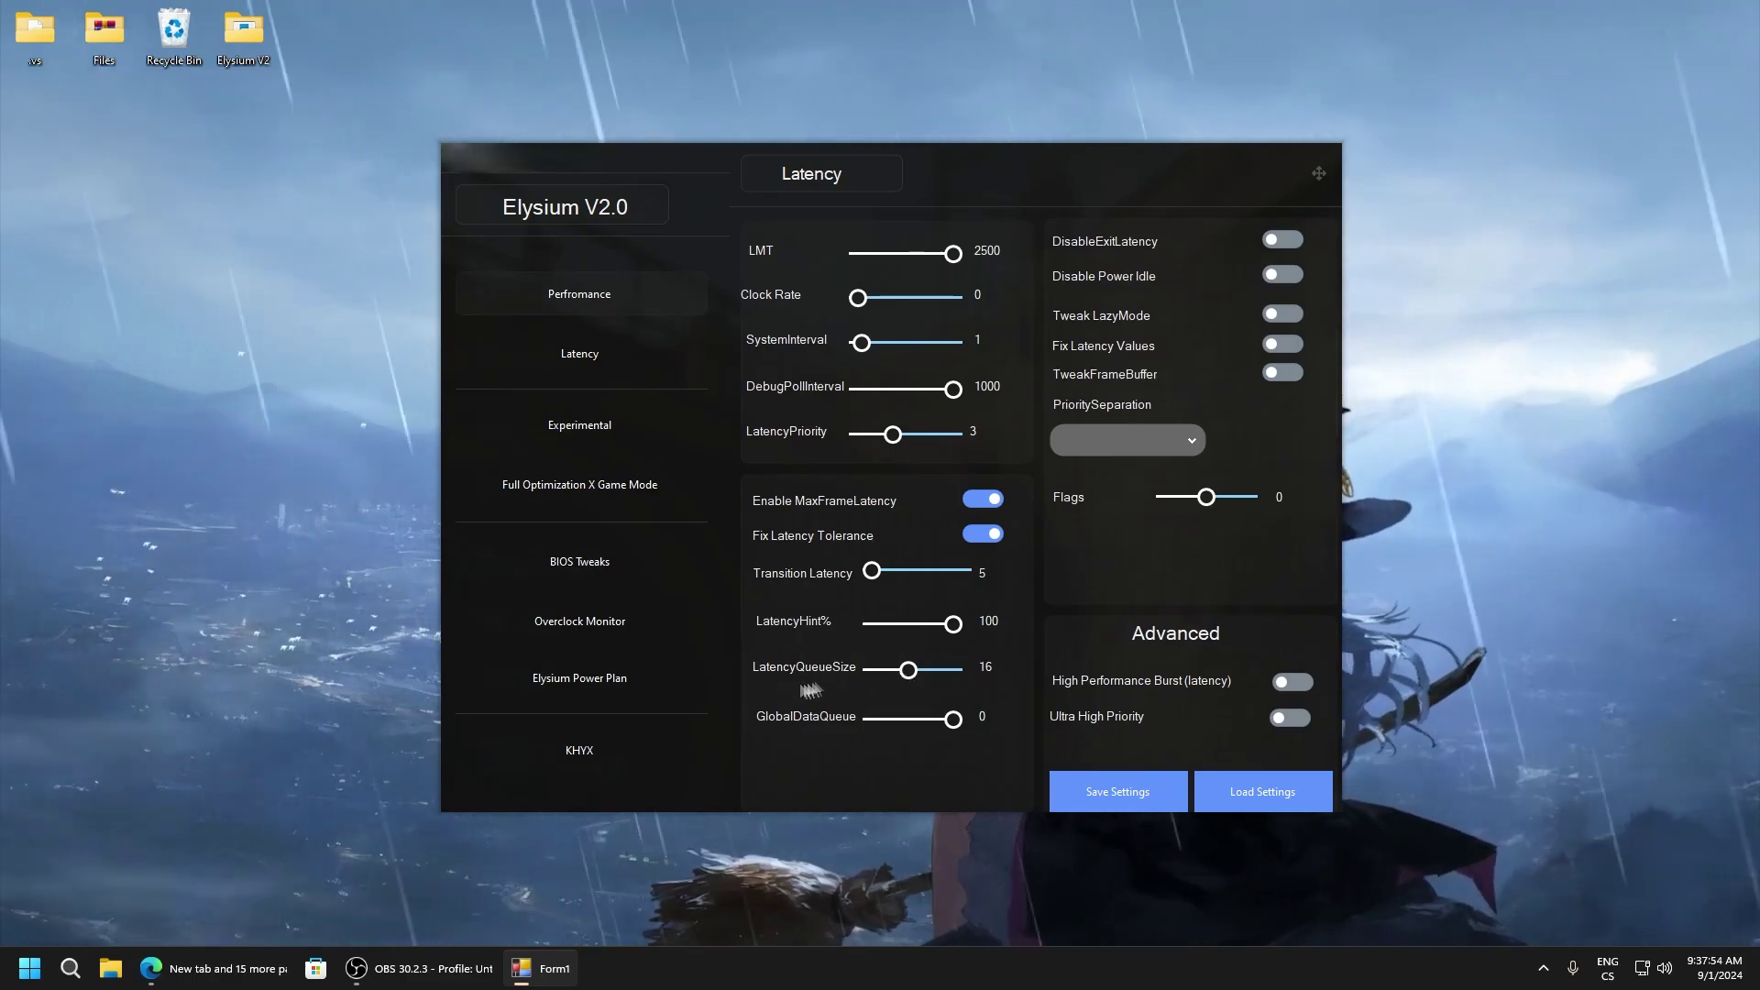
drag(908, 672, 880, 675)
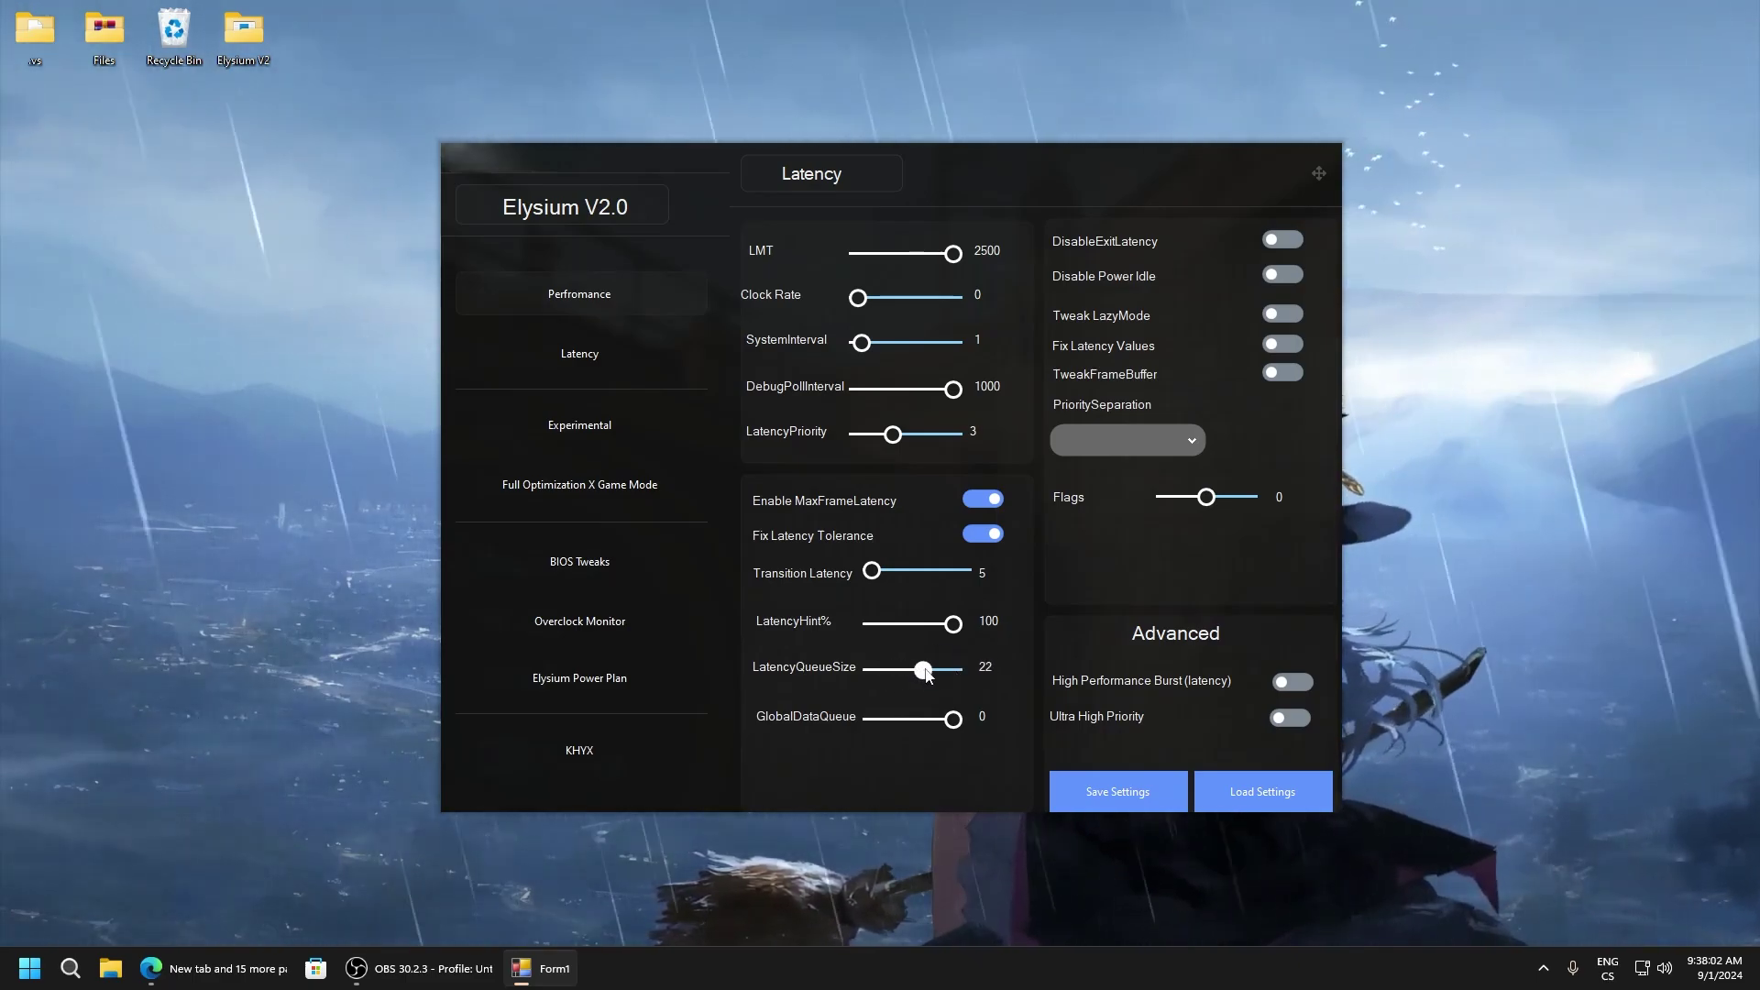
drag(926, 676, 944, 678)
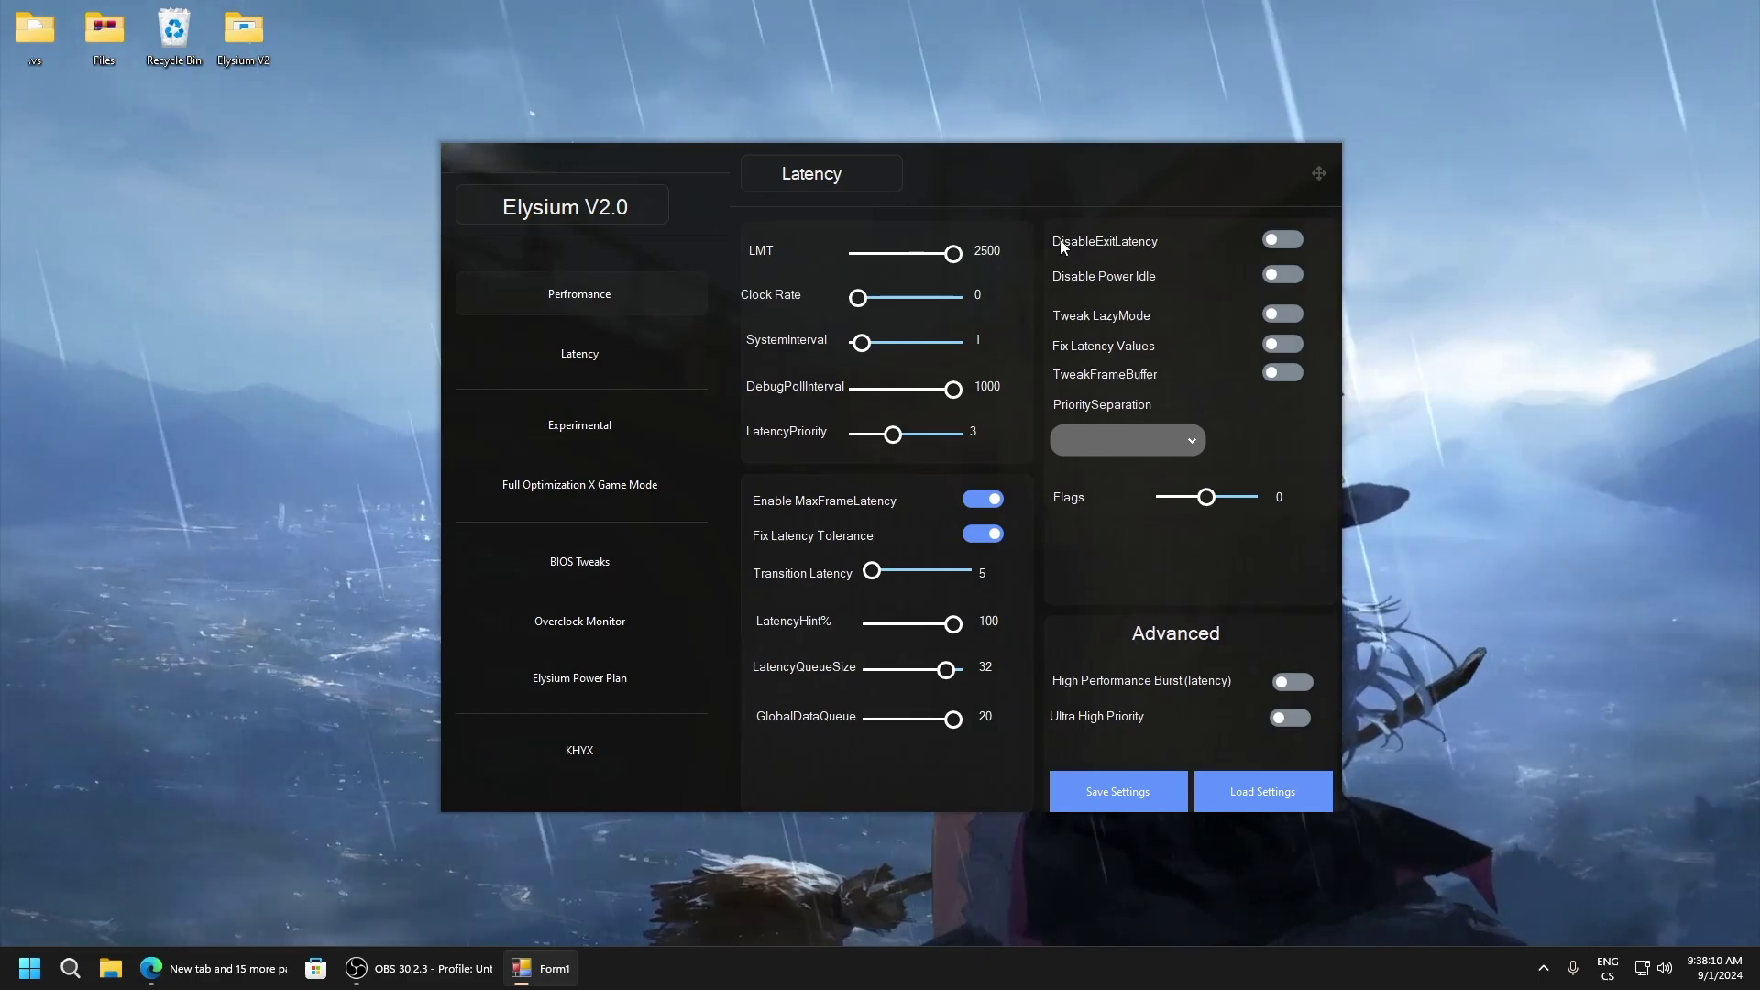
Step: Enable DisableExitLatency, Disable Power Idle, Tweak LazyMode, Fix Latency Values and TweakFrameBuffer
click(1288, 238)
click(1283, 274)
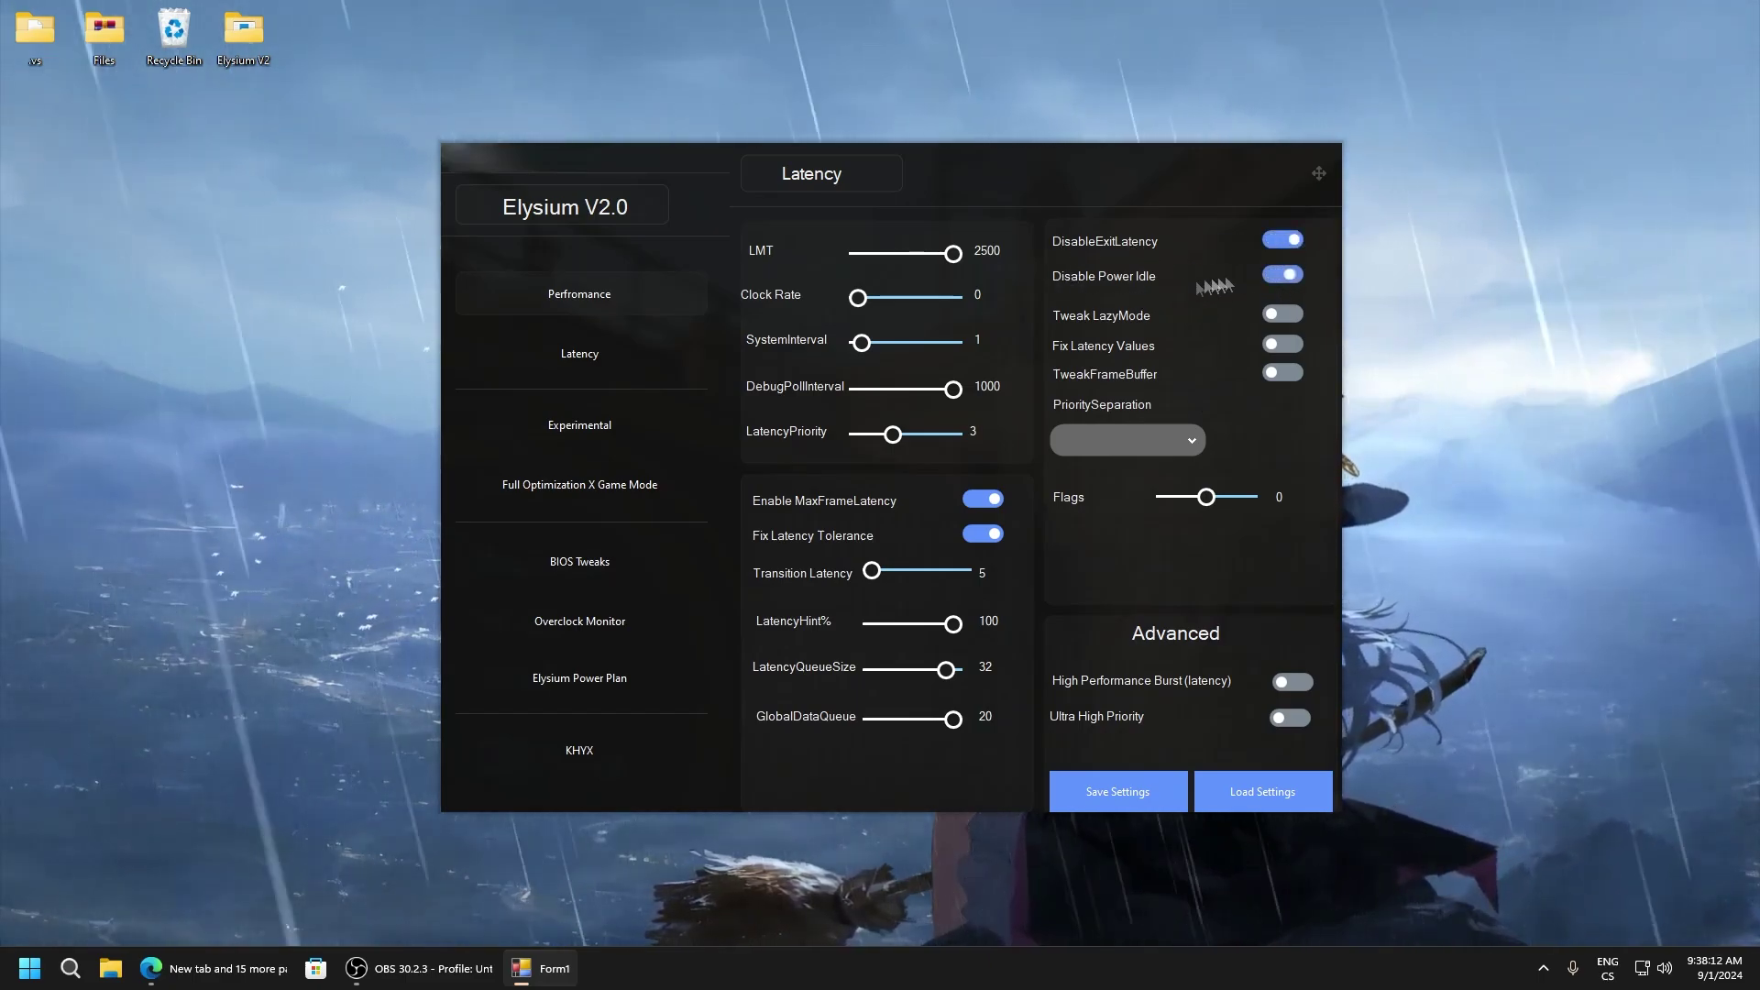
click(1282, 313)
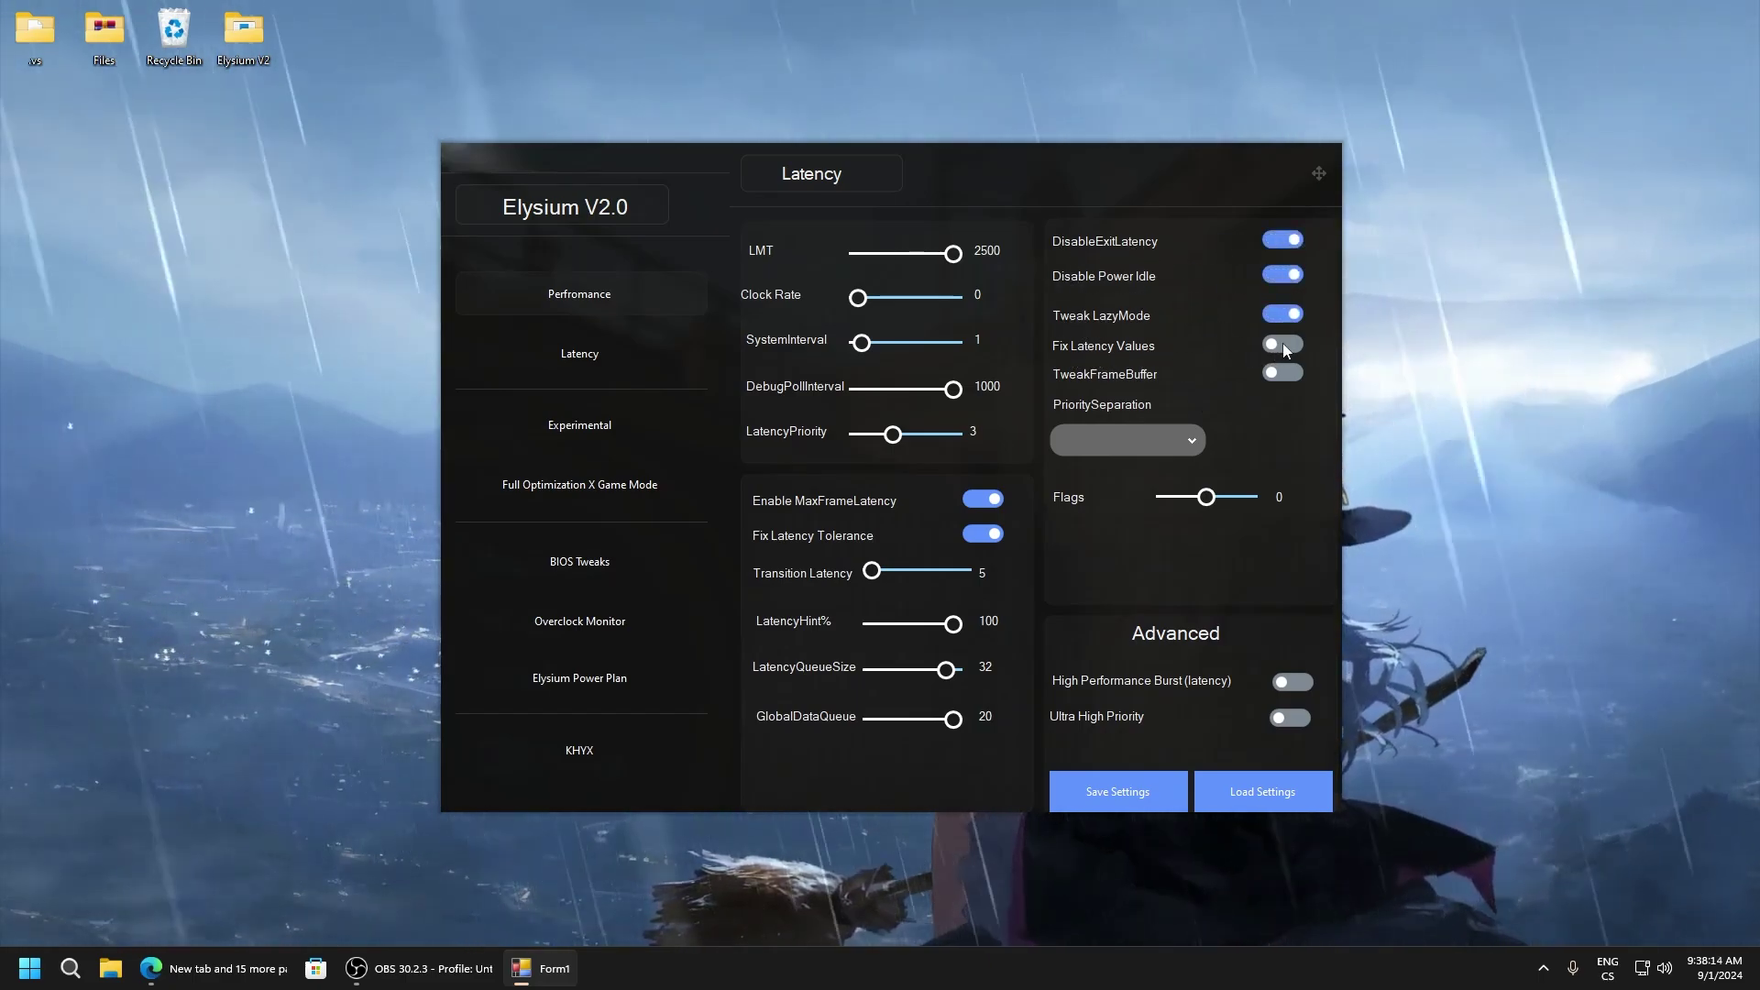
click(1284, 344)
click(1280, 372)
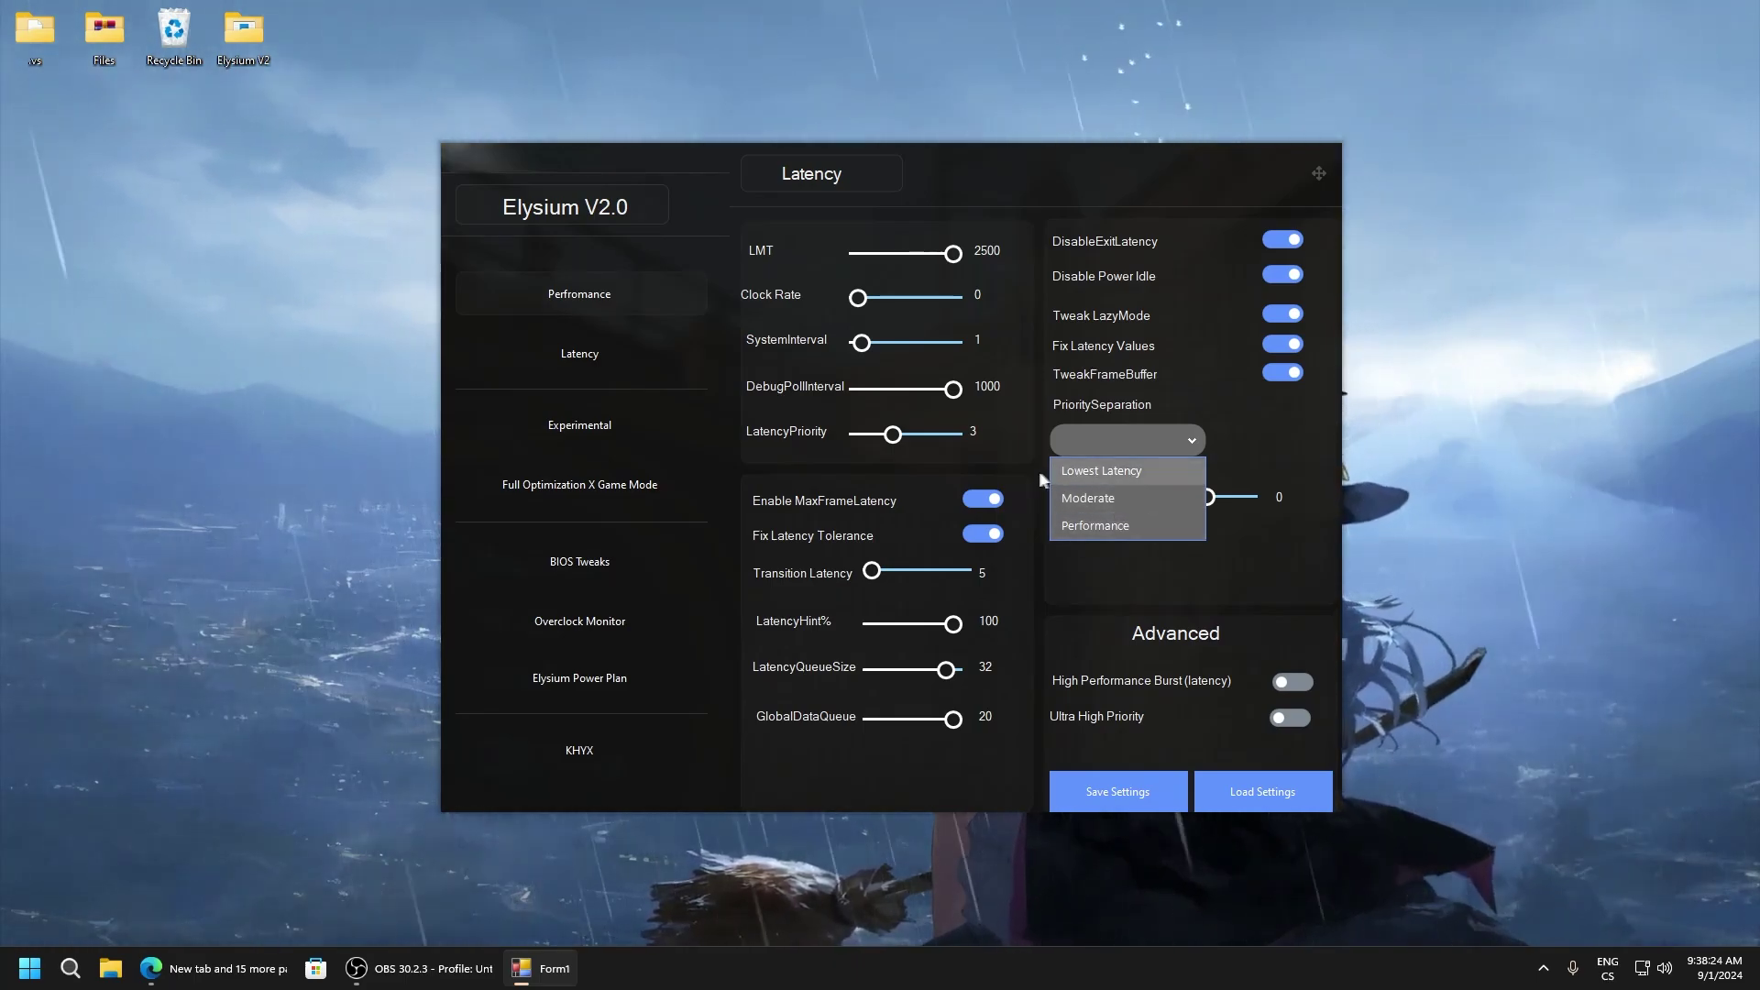
Step: Set PrioritySeparation to Performance and Flags to 0, and enable High Performance Burst (latency) and Ultra High Priority
click(1080, 449)
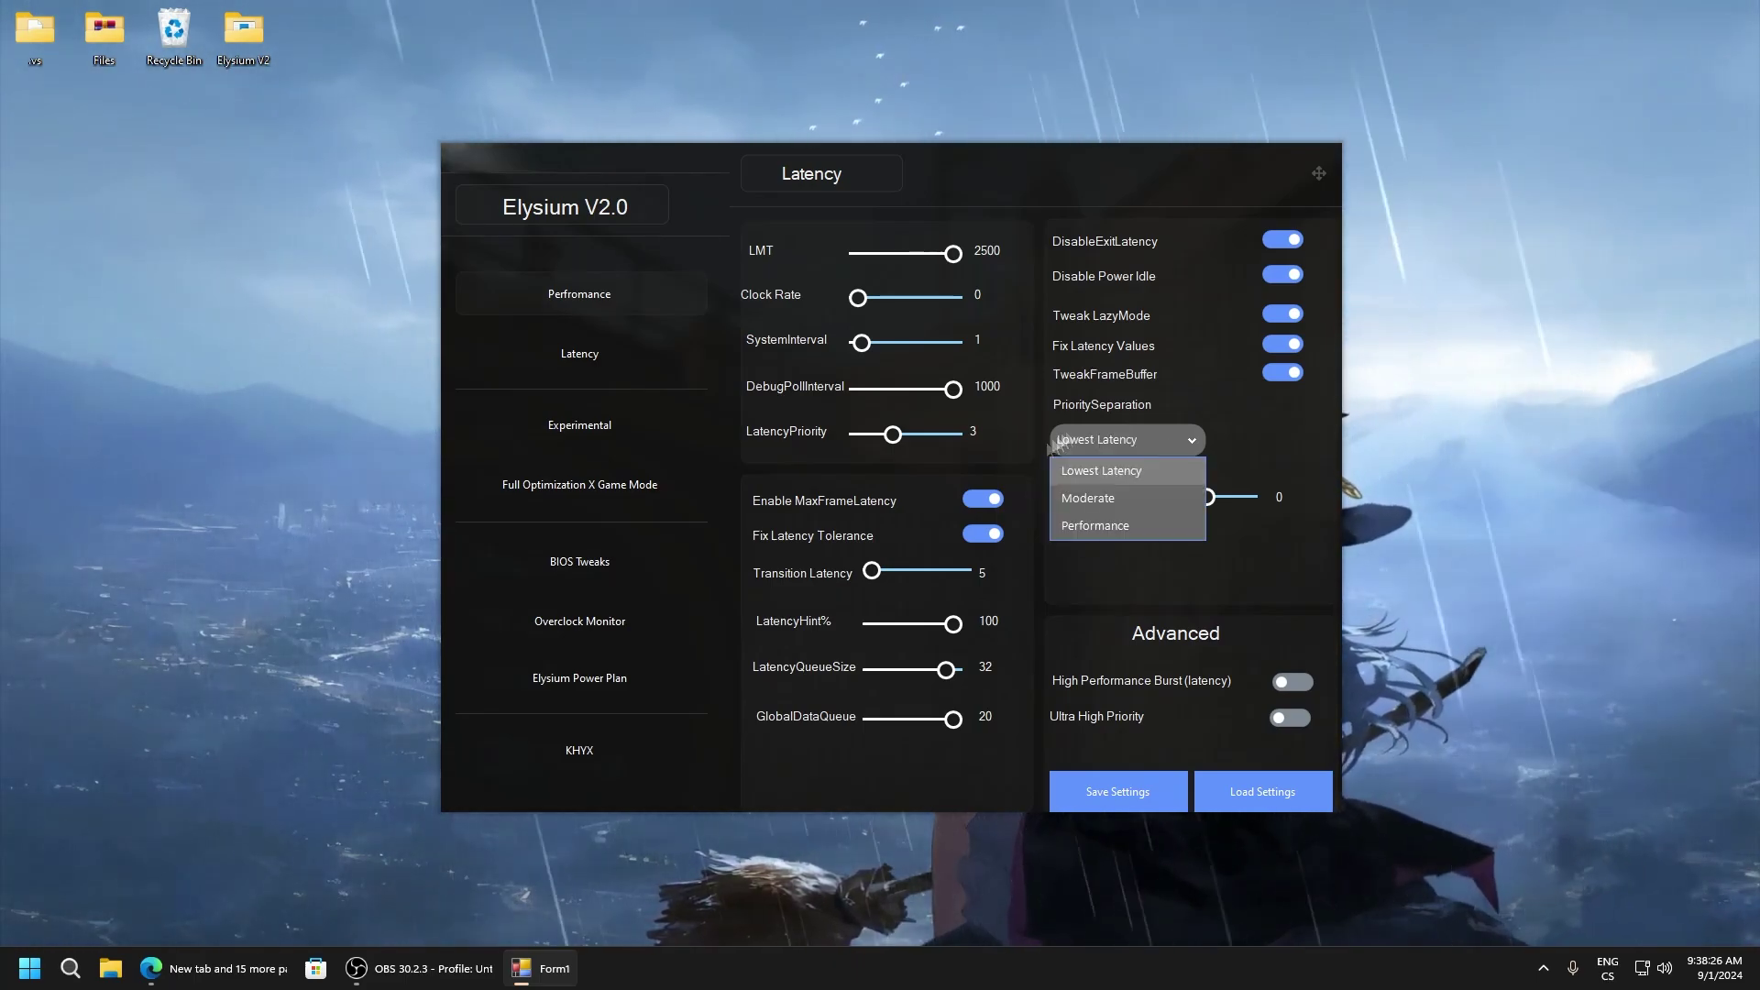
click(1085, 523)
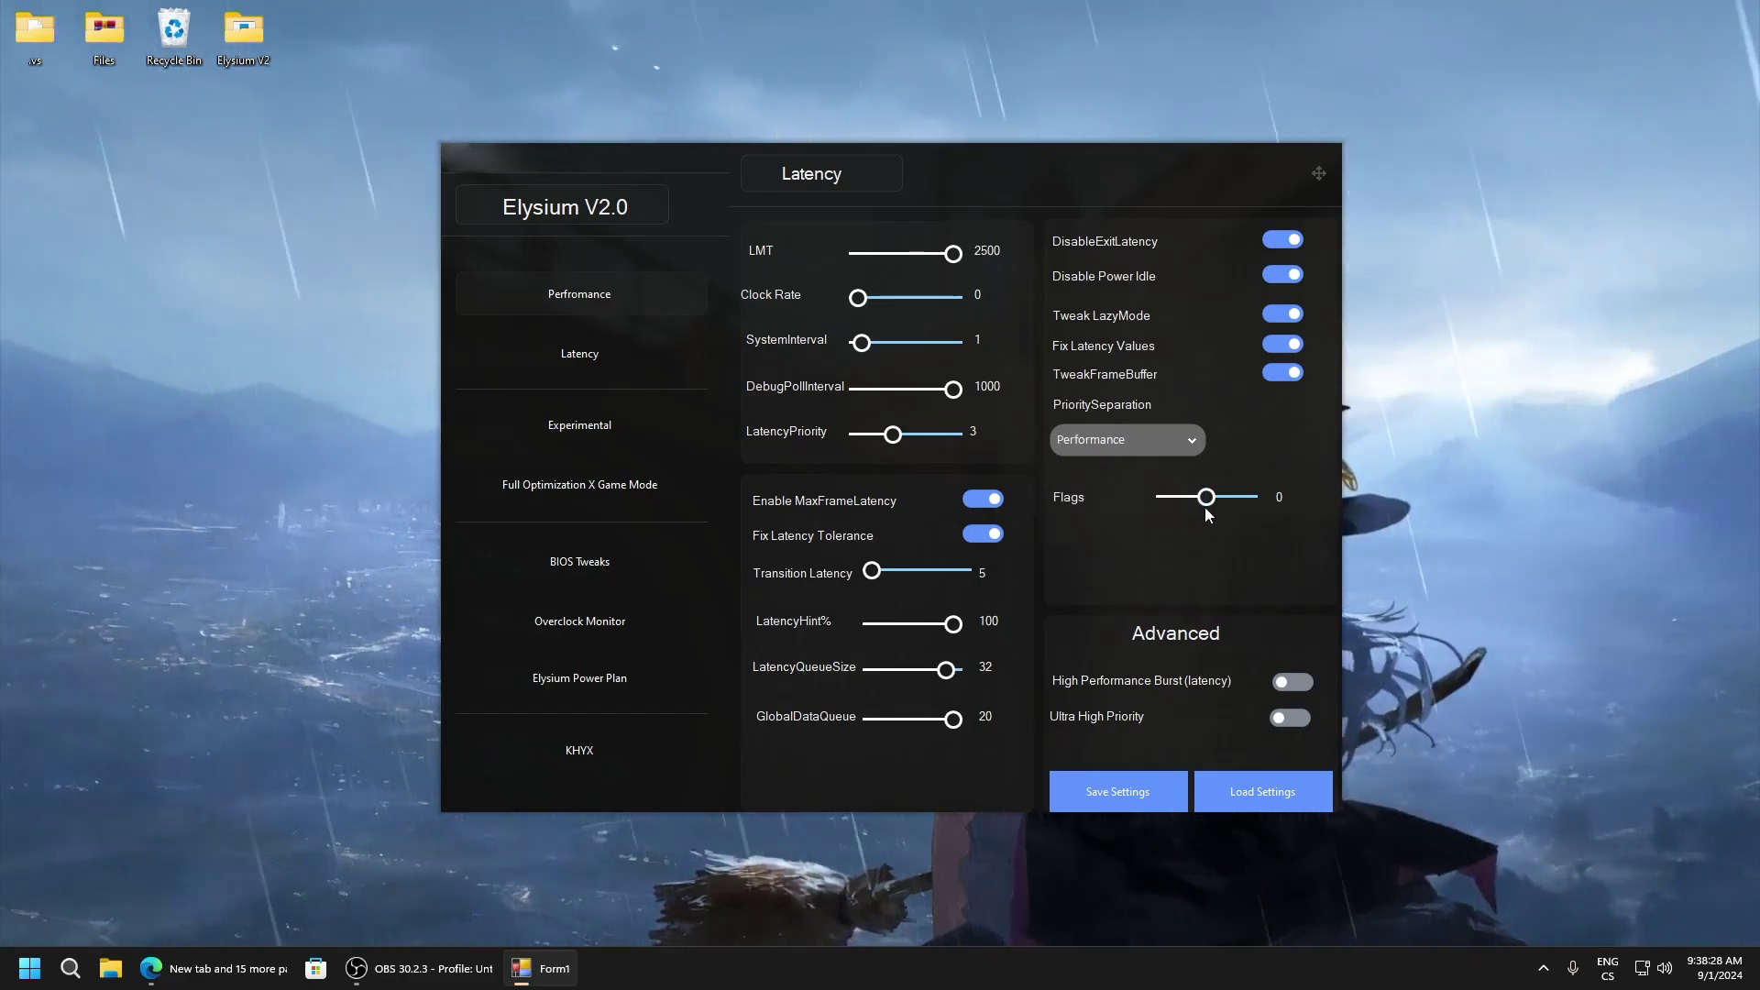
drag(1205, 500, 1137, 503)
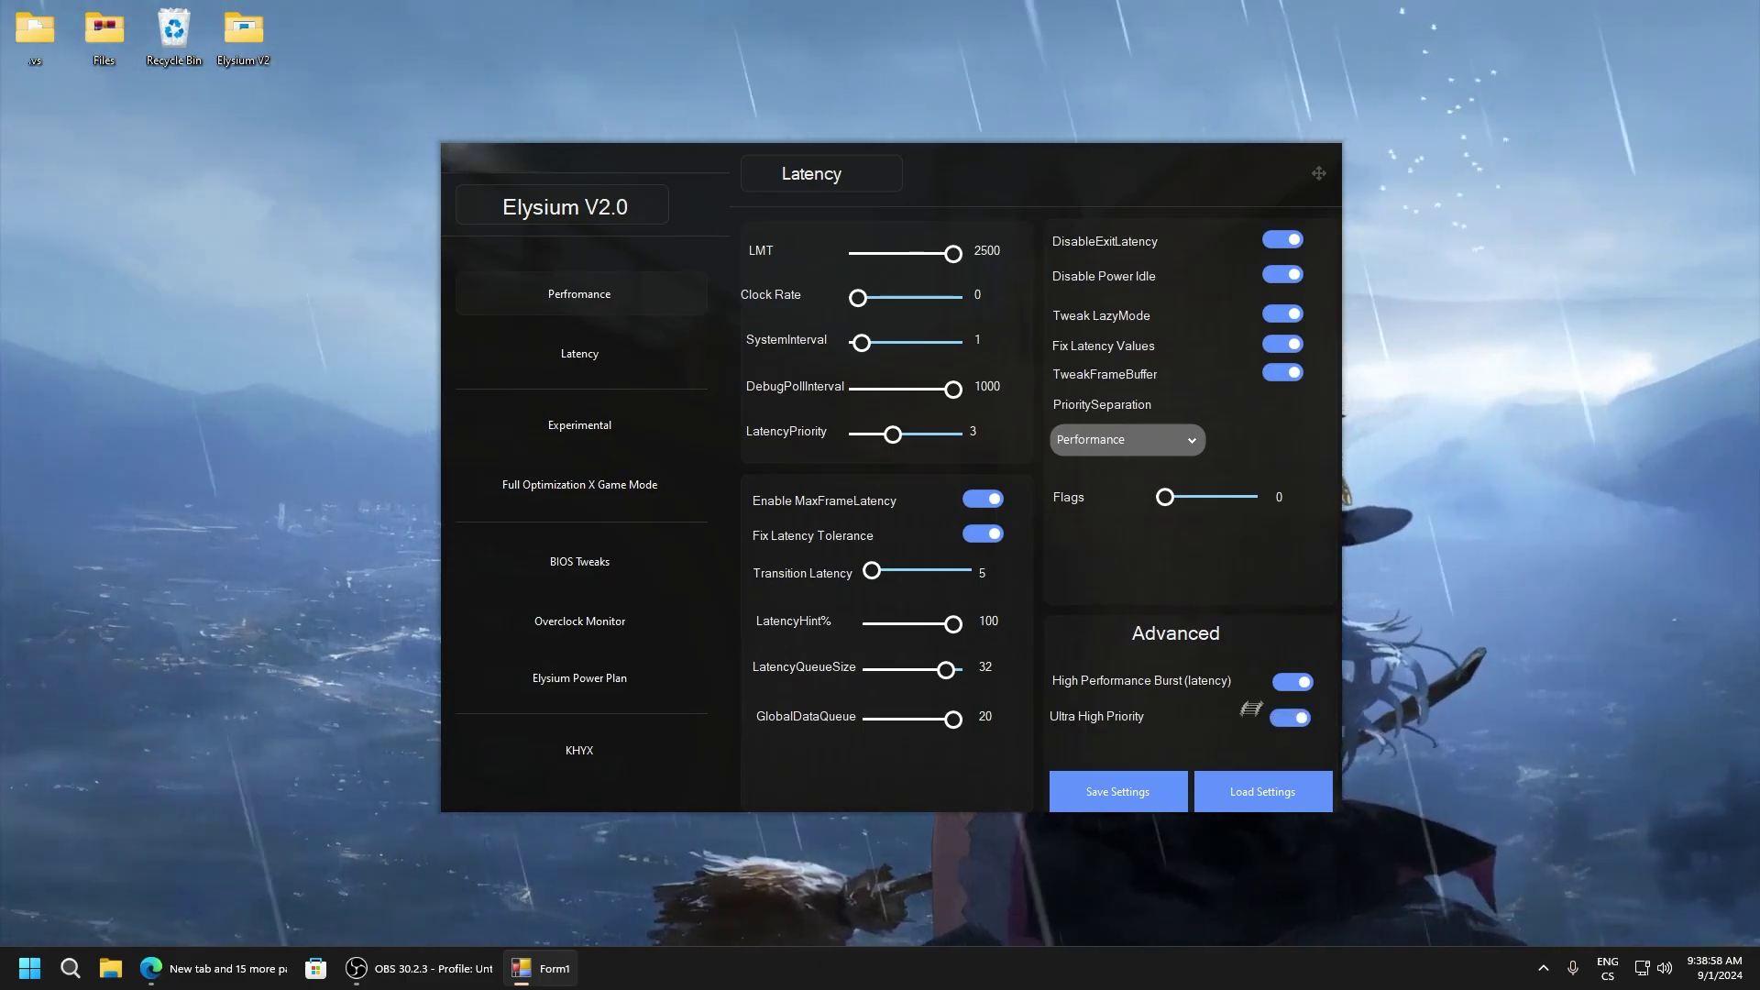
Step: On the Experimental page, set TcpipSize and PPM Size to 32, USBHUB Size to 16 and NetPowerIdle to 100, and enable ImplicitText
click(573, 426)
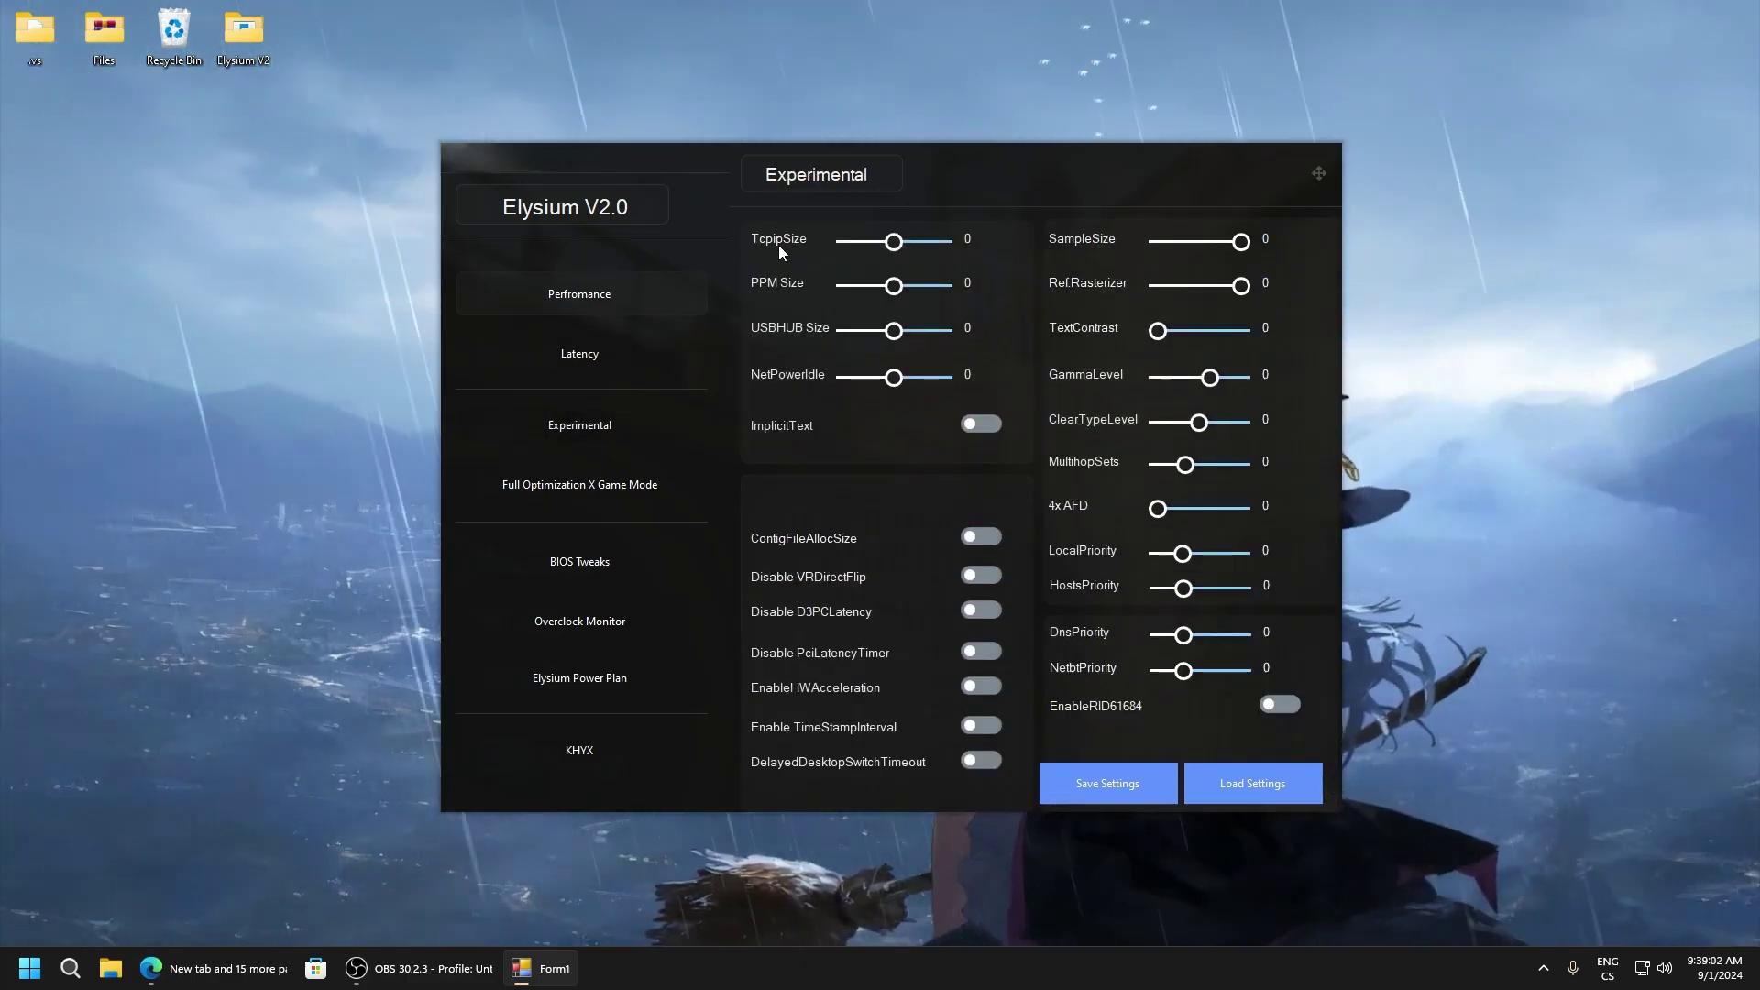
drag(942, 250, 878, 244)
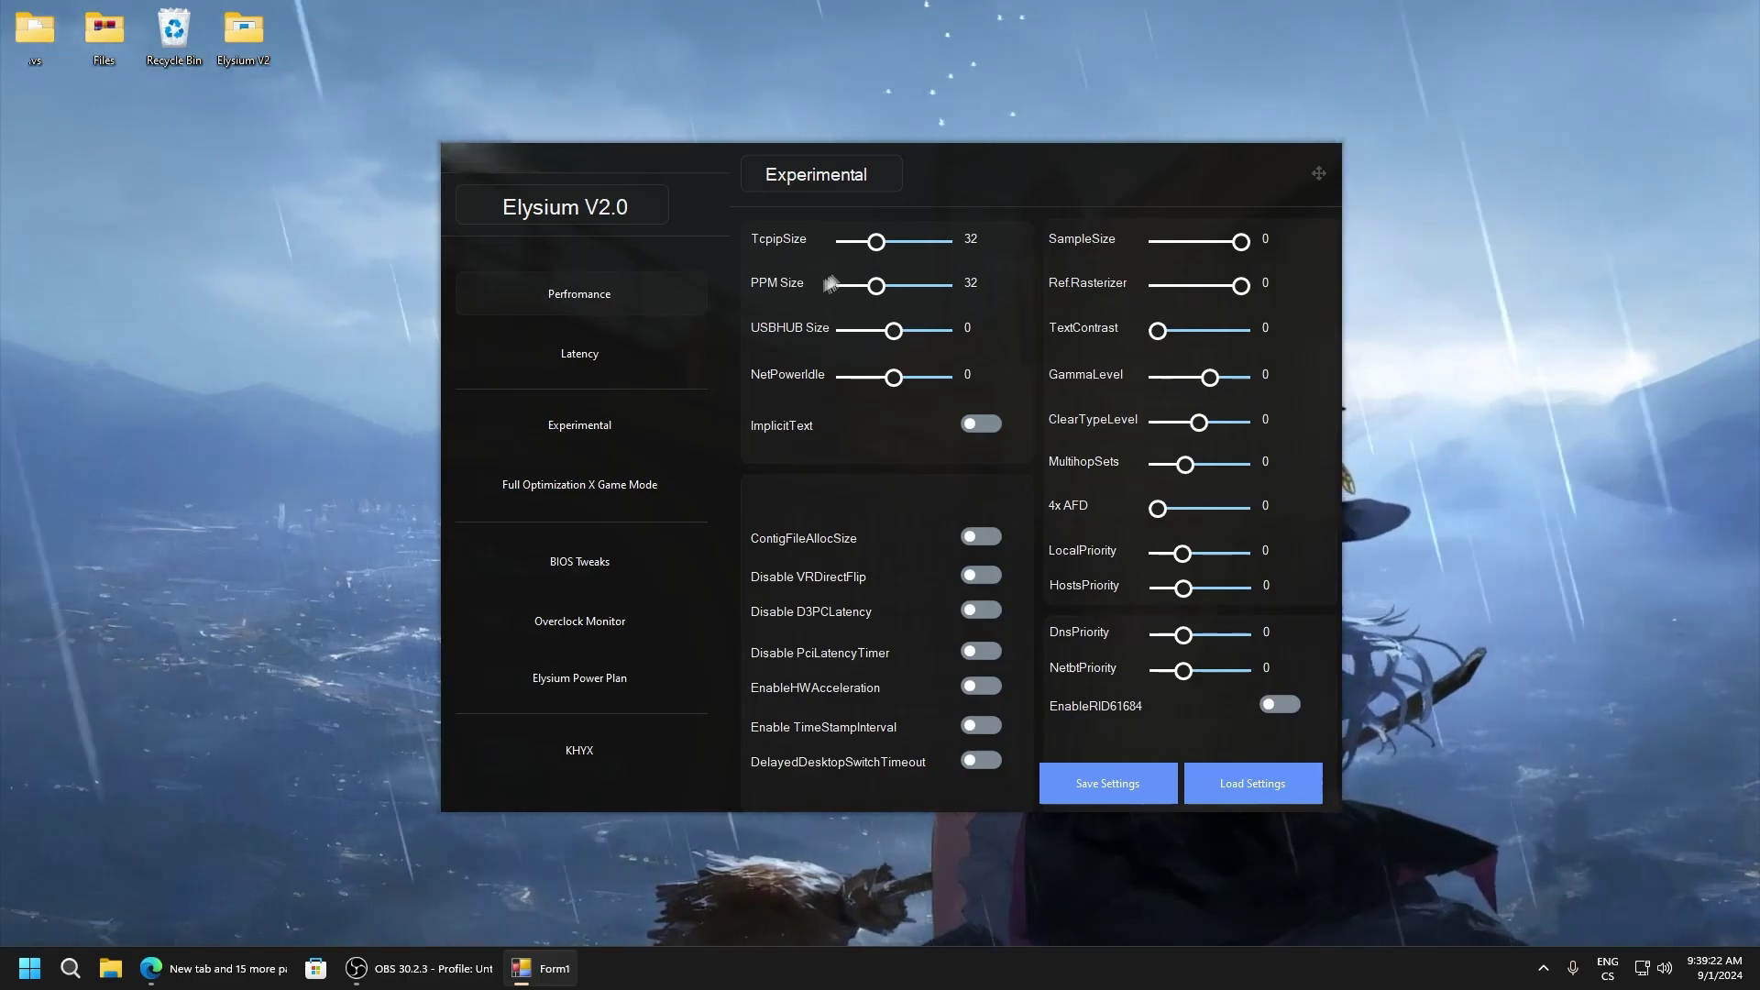
drag(894, 330, 859, 331)
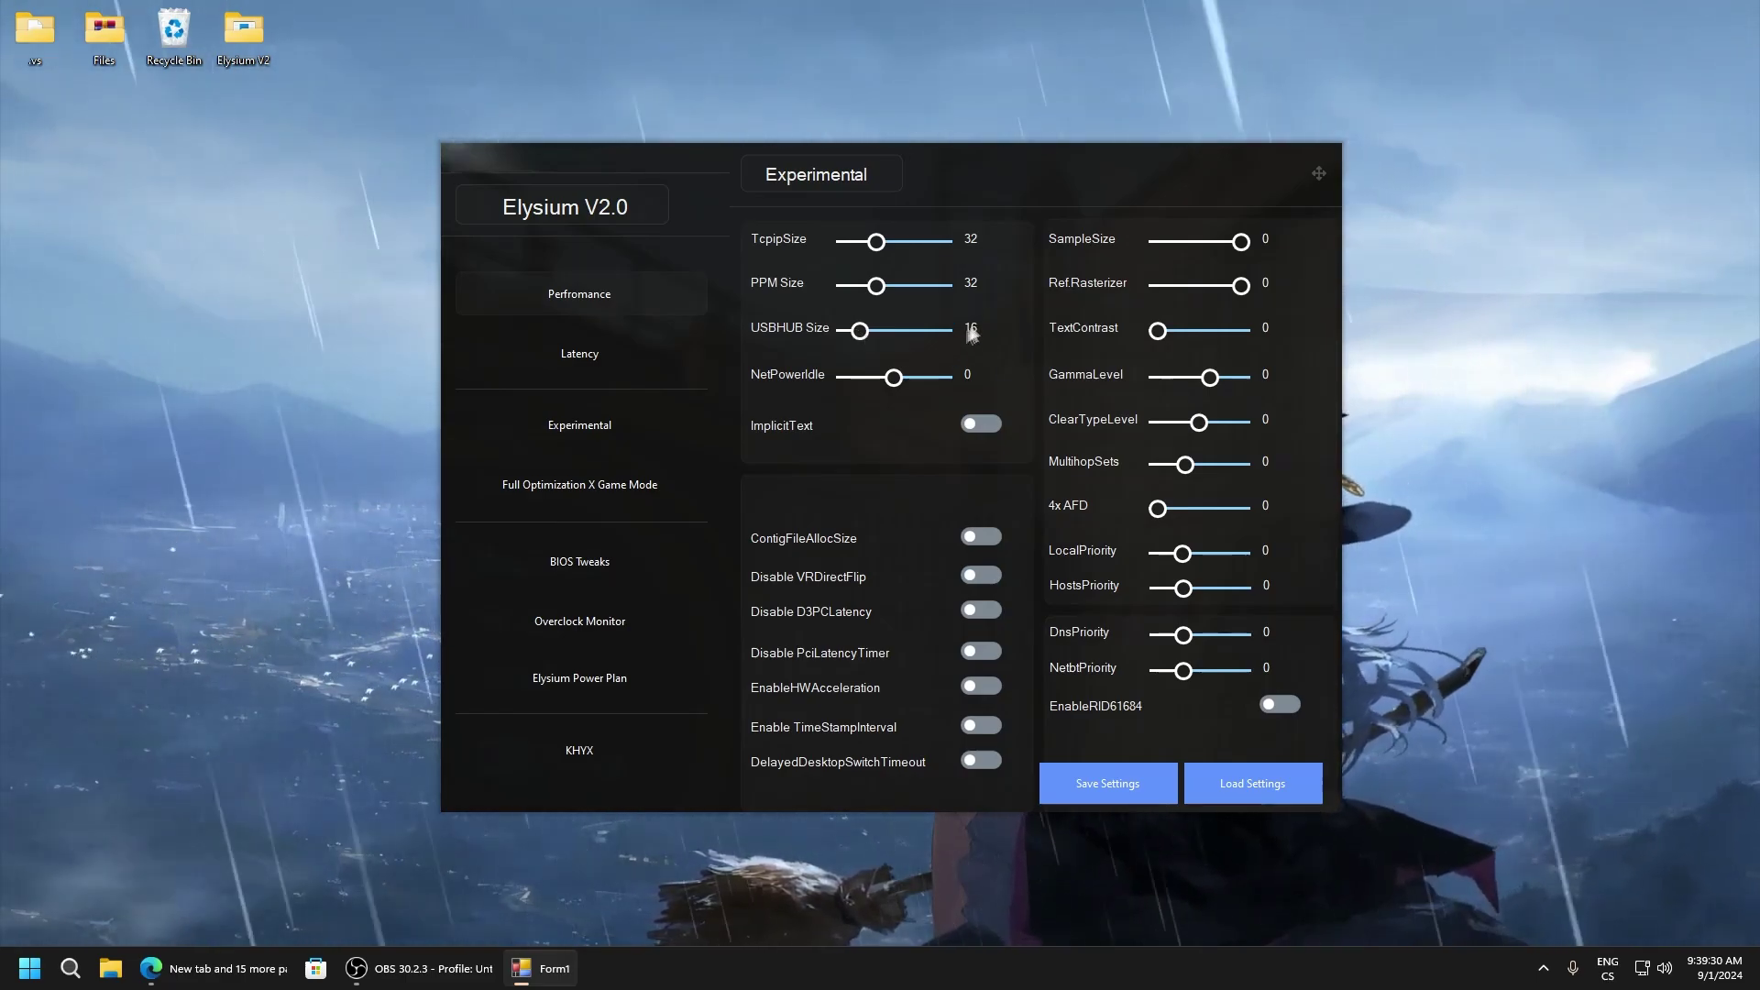
drag(953, 389, 959, 383)
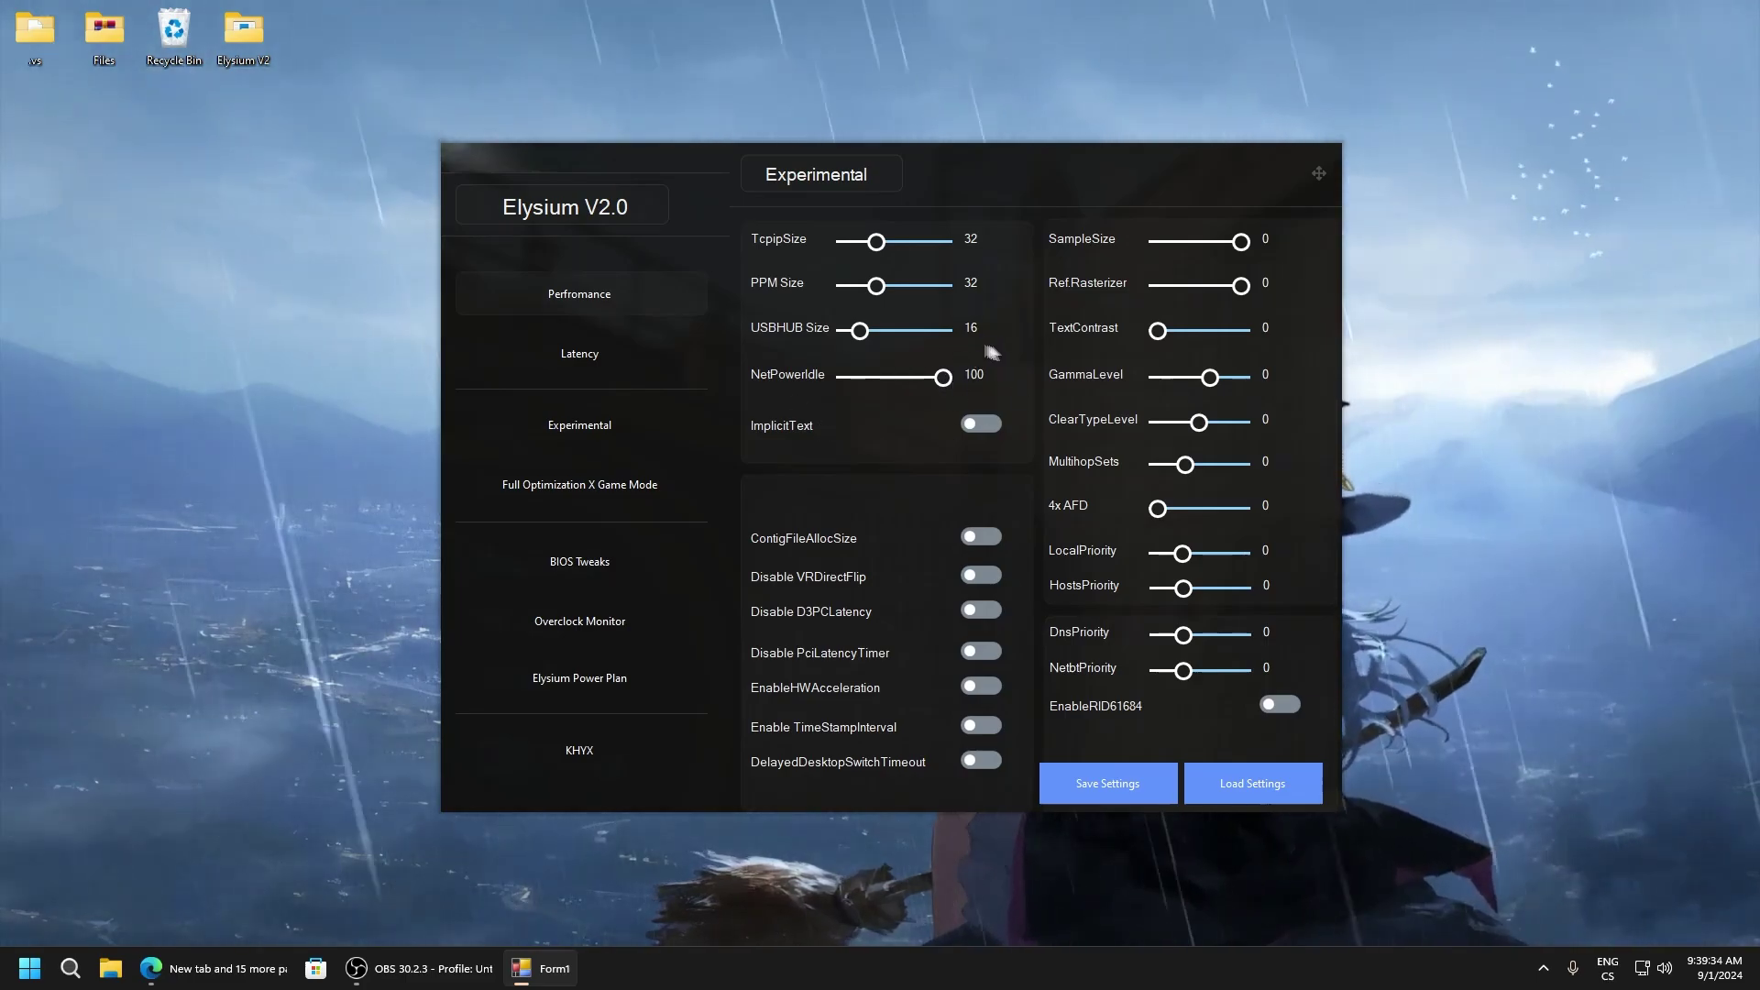
click(990, 426)
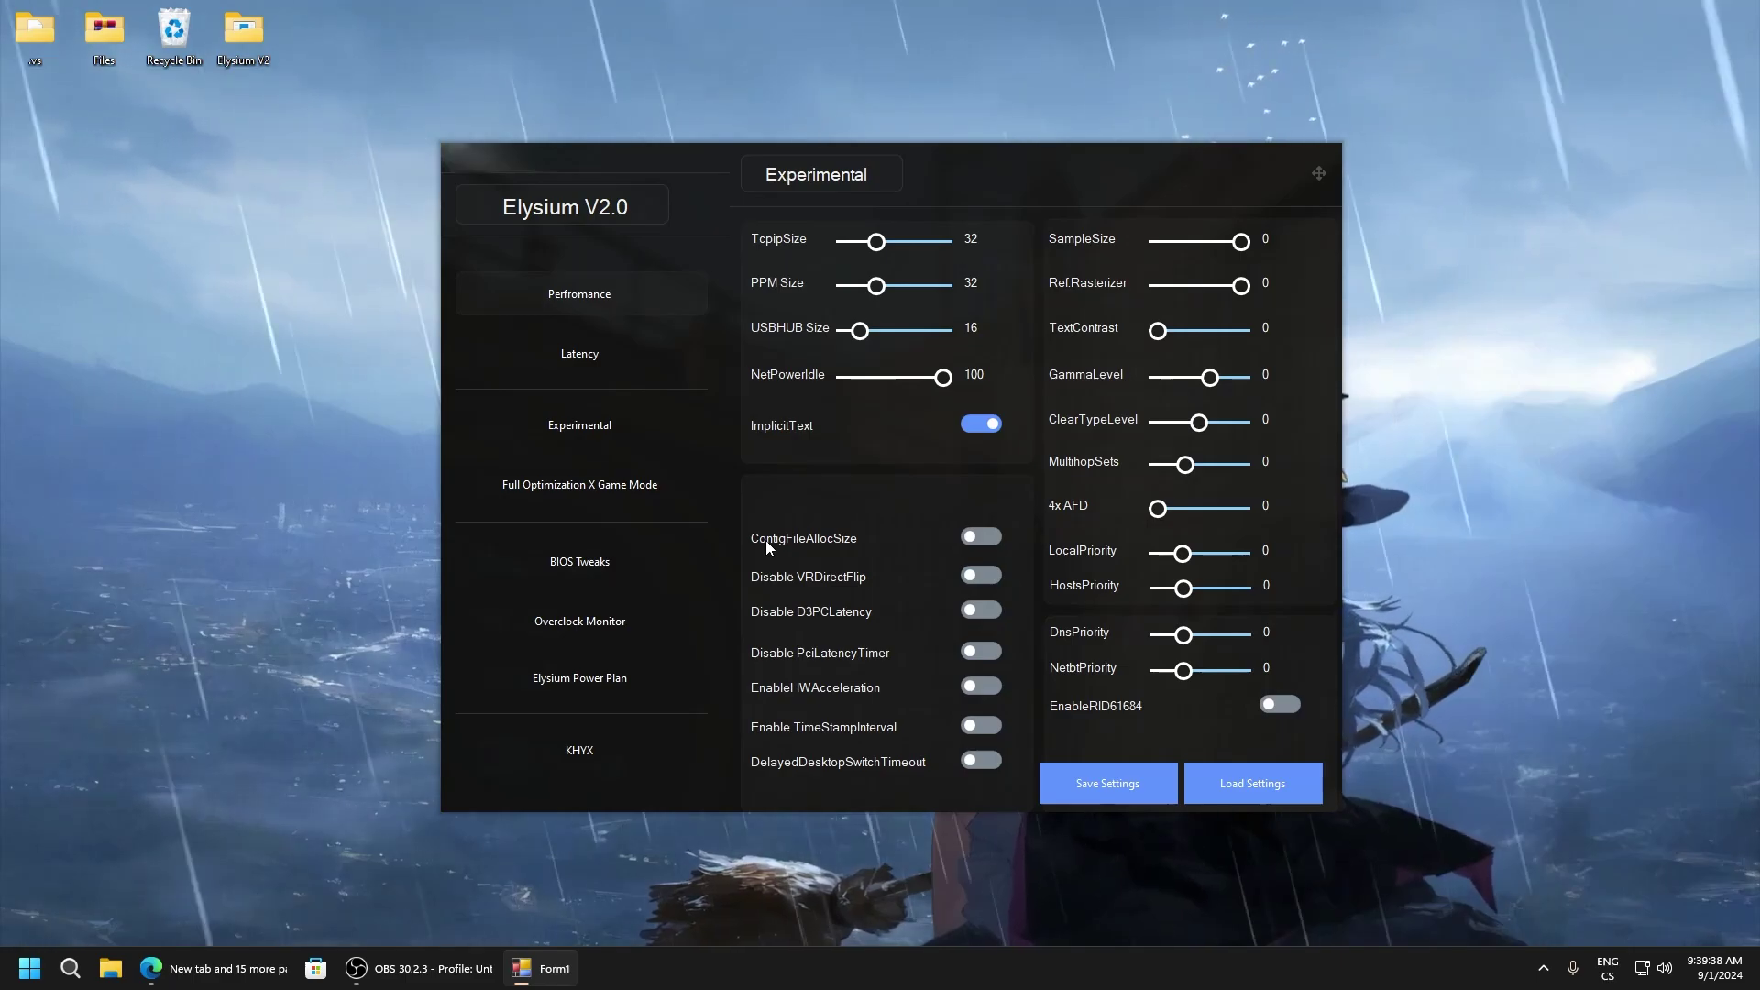
Step: Enable ContigFileAllocSize, Disable VRDirectFlip, Disable D3PCLatency, Disable PciLatencyTimer, EnableHWAcceleration, Enable TimeStampInterval and DelayedDesktopSwitchTimeout
click(973, 540)
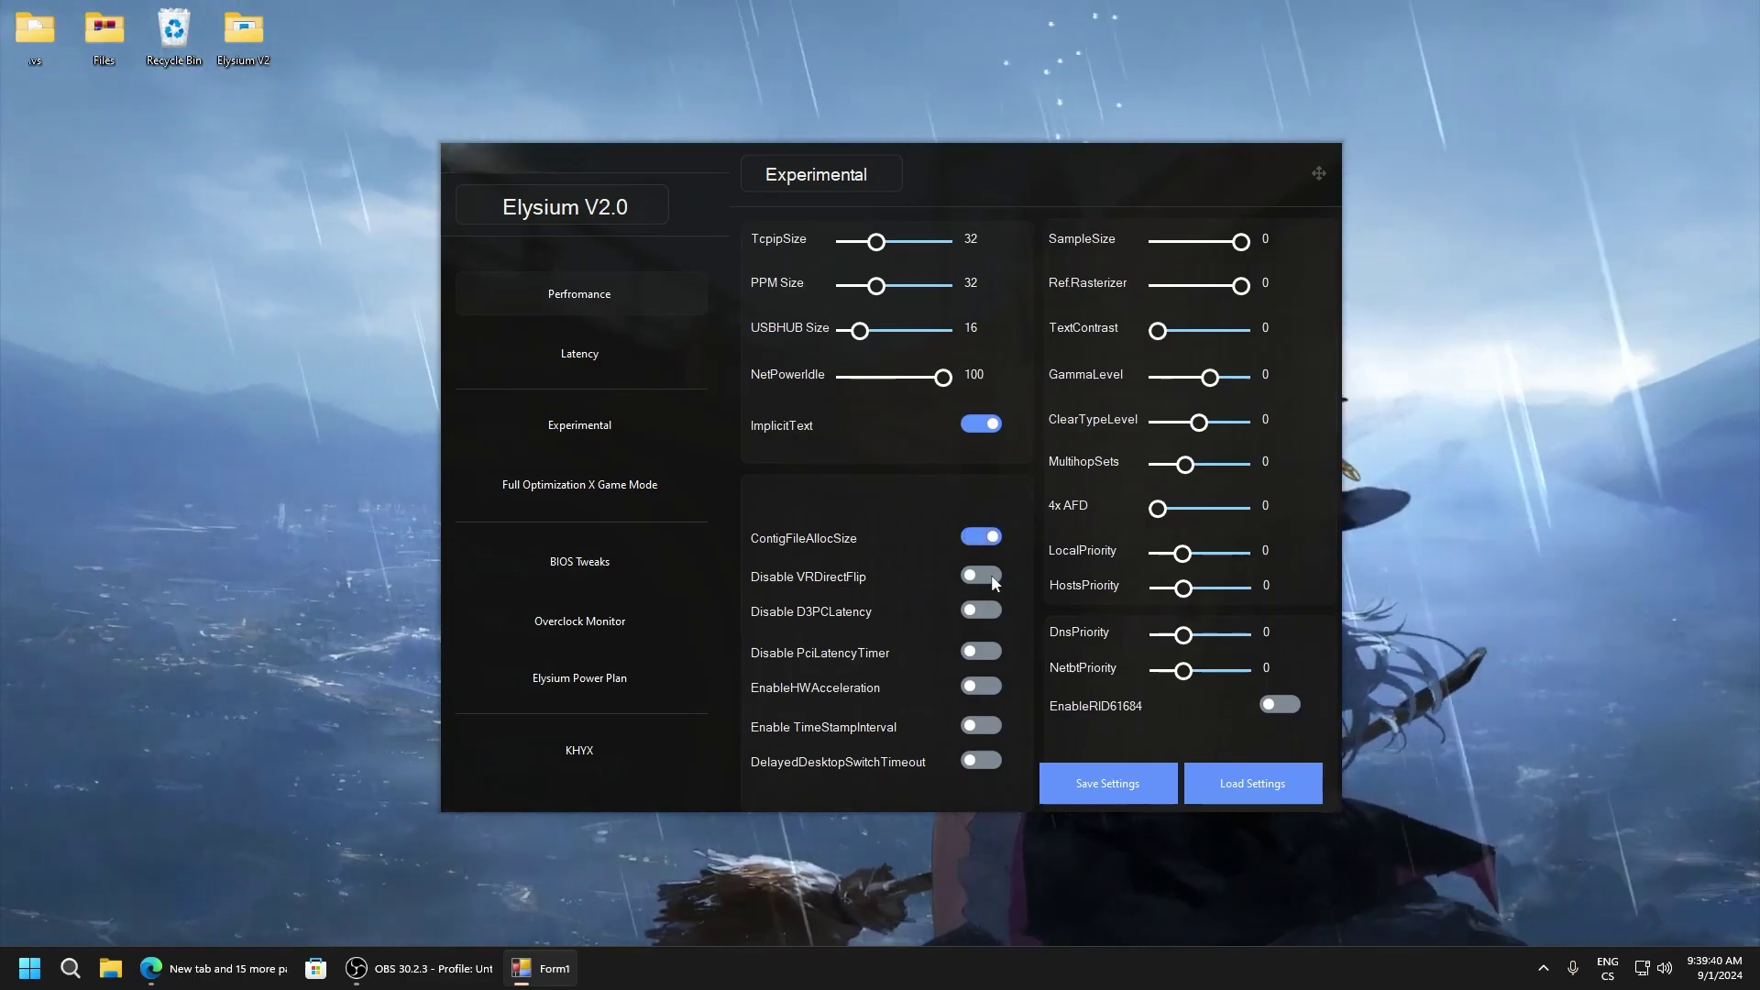
click(990, 576)
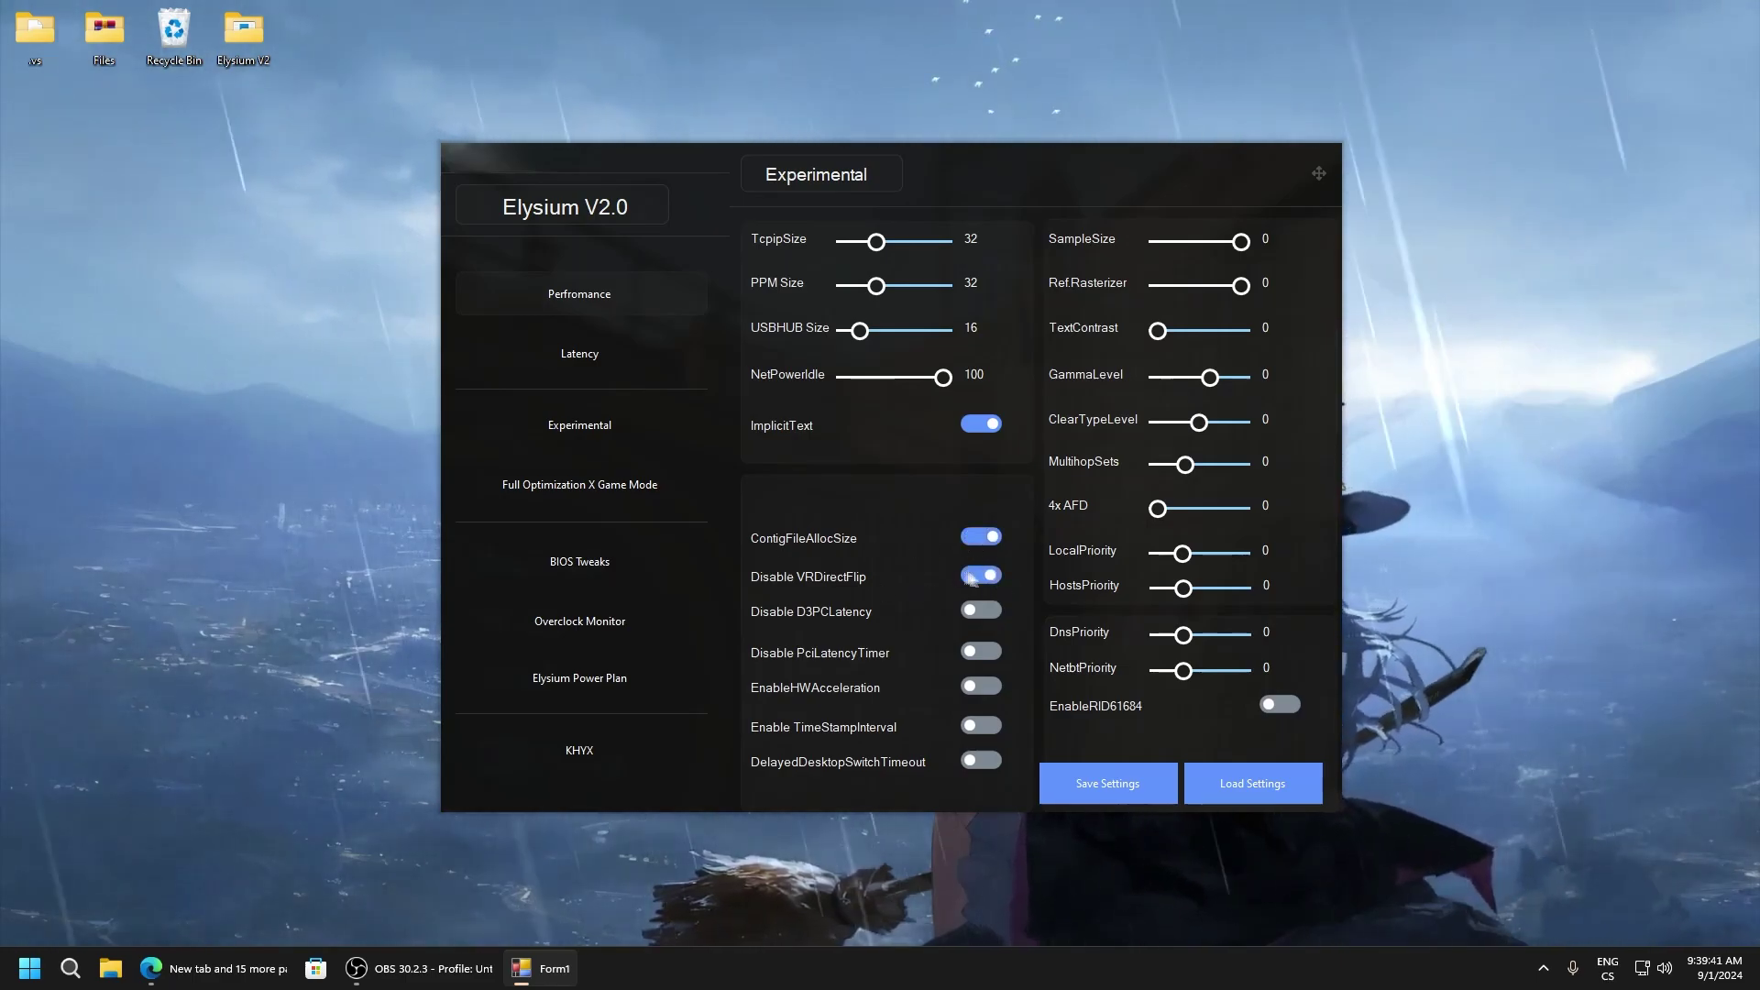
click(981, 652)
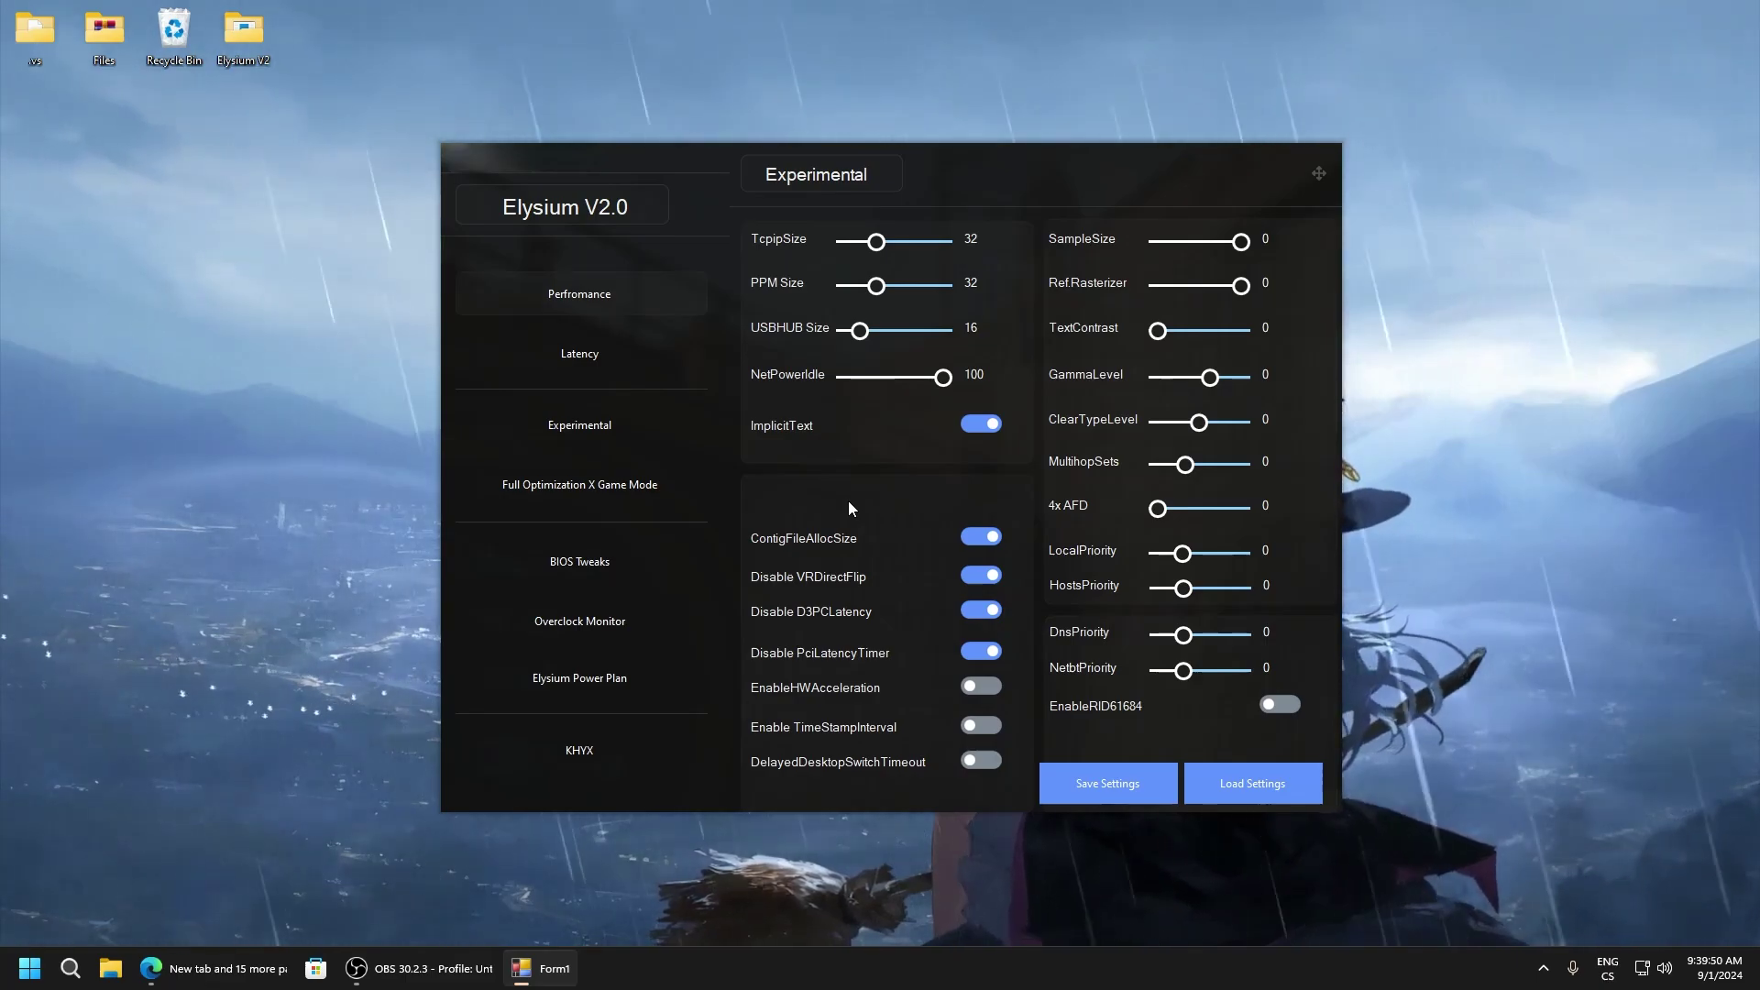
click(978, 690)
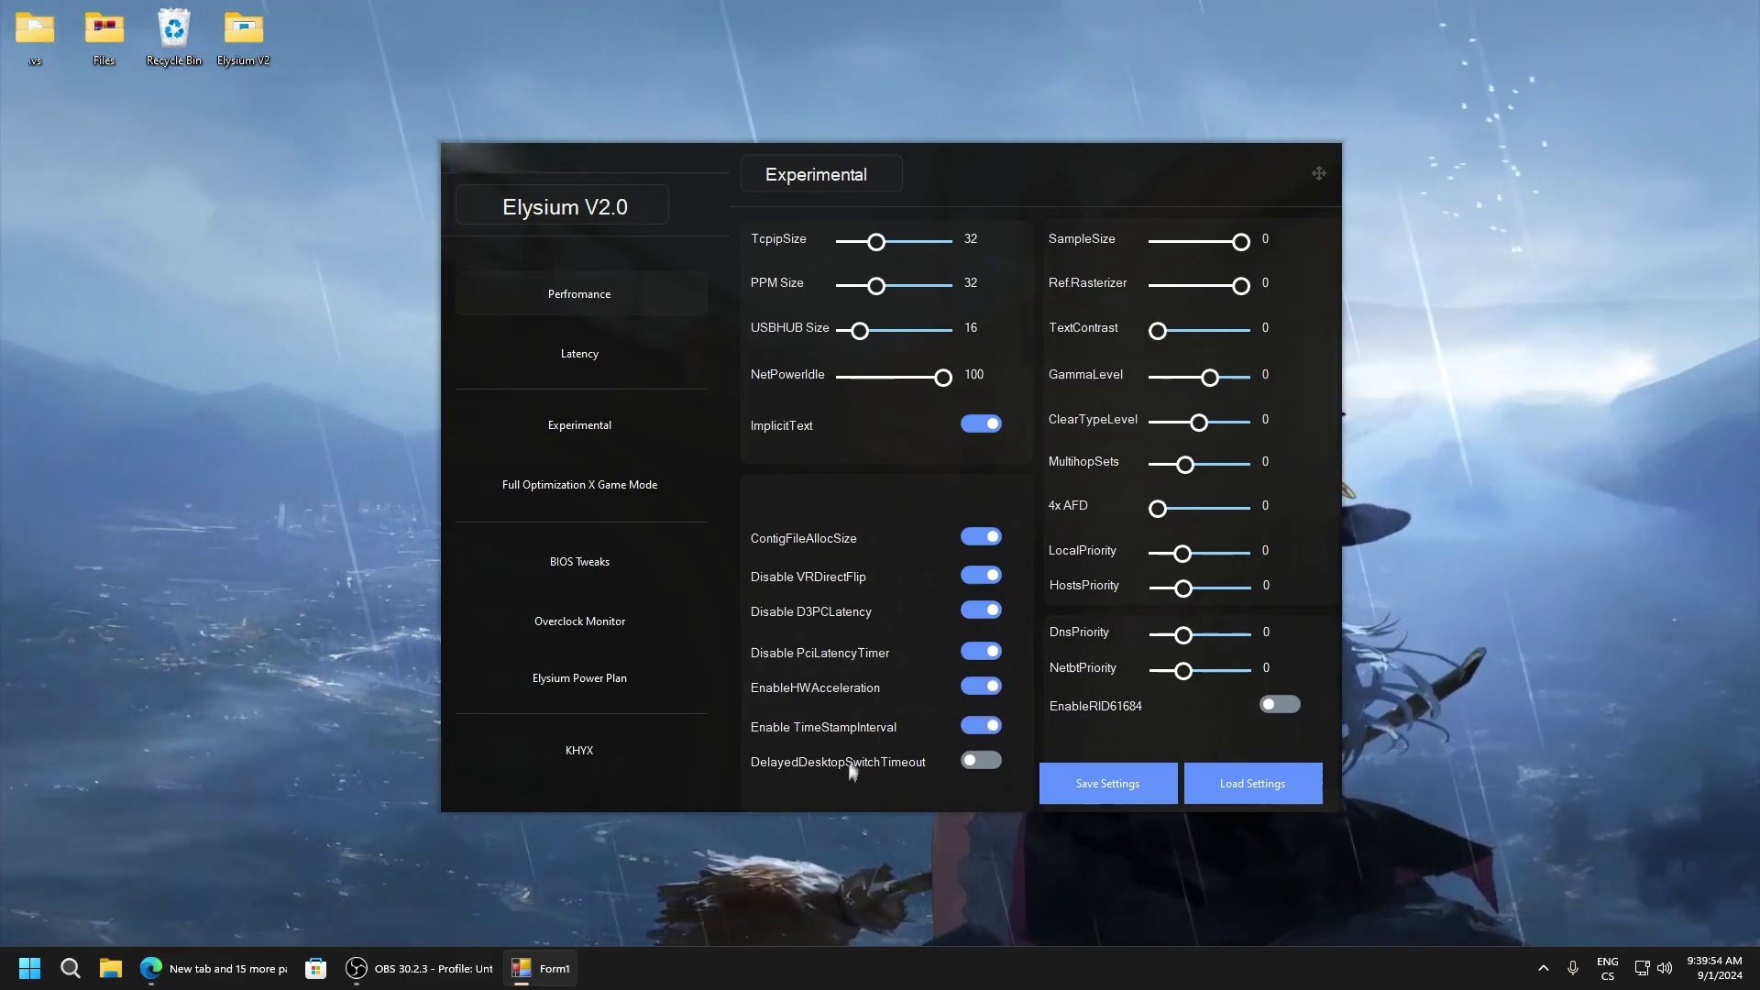
click(988, 769)
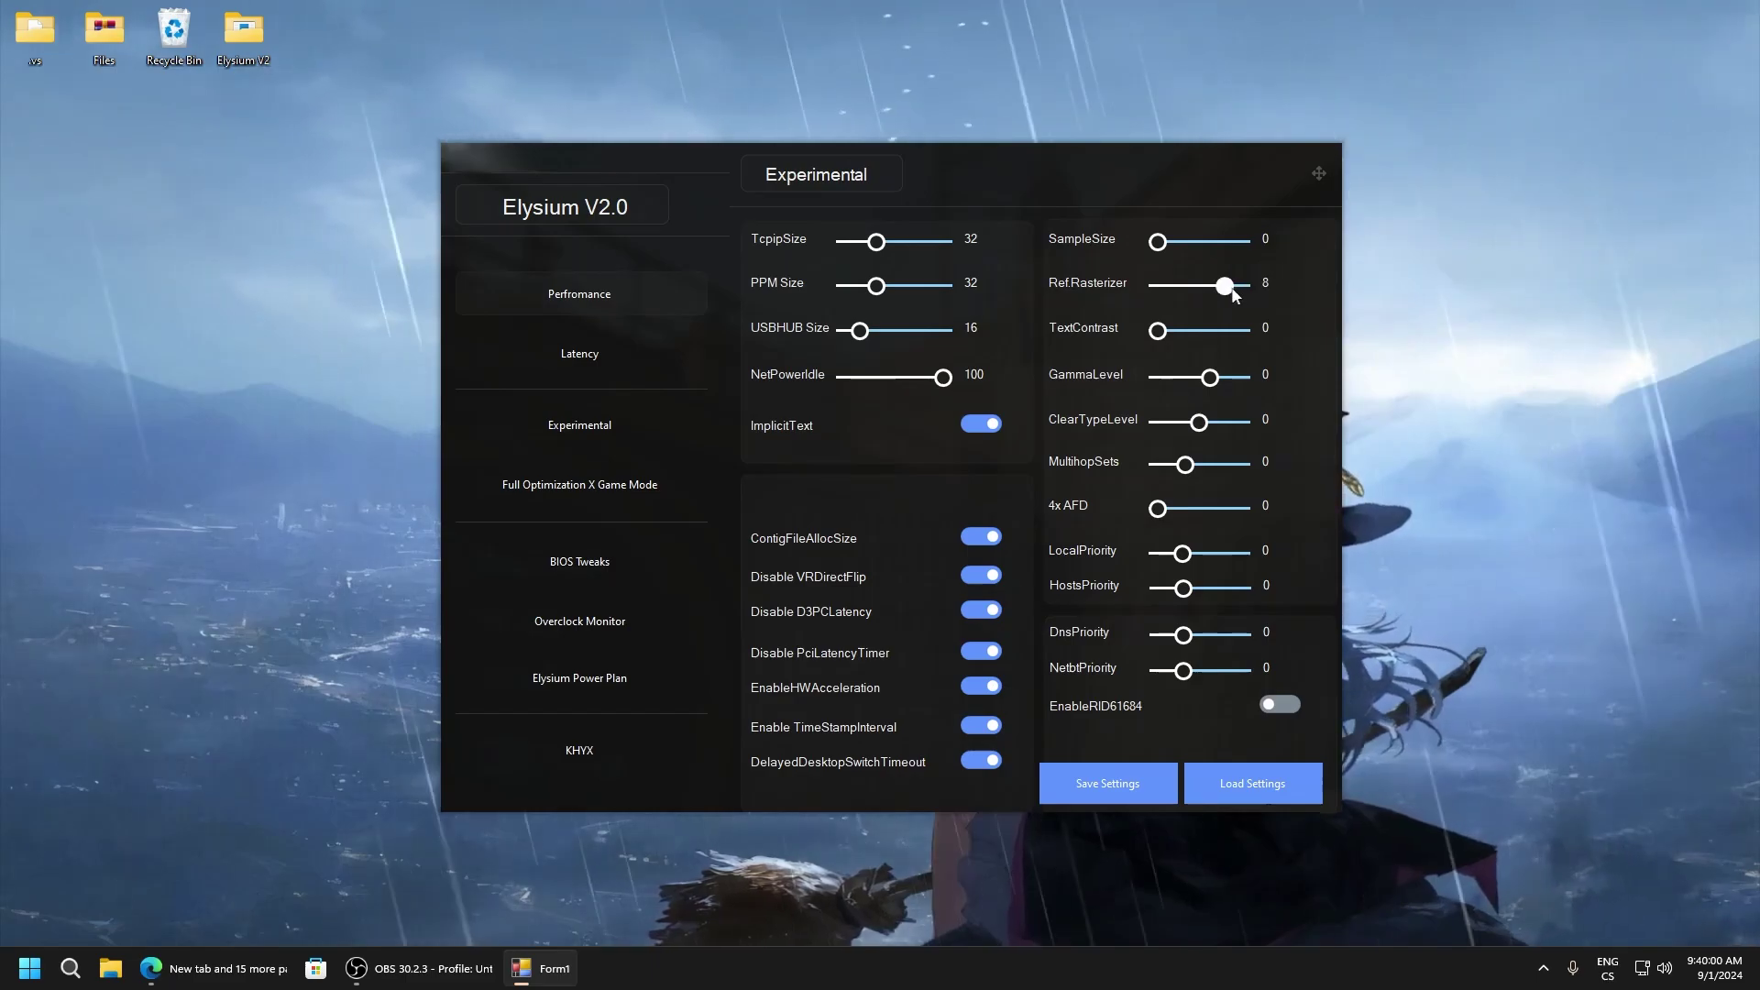
Step: Set SampleSize to 0, Ref.Rasterizer to 1, TextContrast to 6, GammaLevel to 1600, ClearTypeLevel to 1 and MultihopSets to 15
drag(1234, 293, 1312, 378)
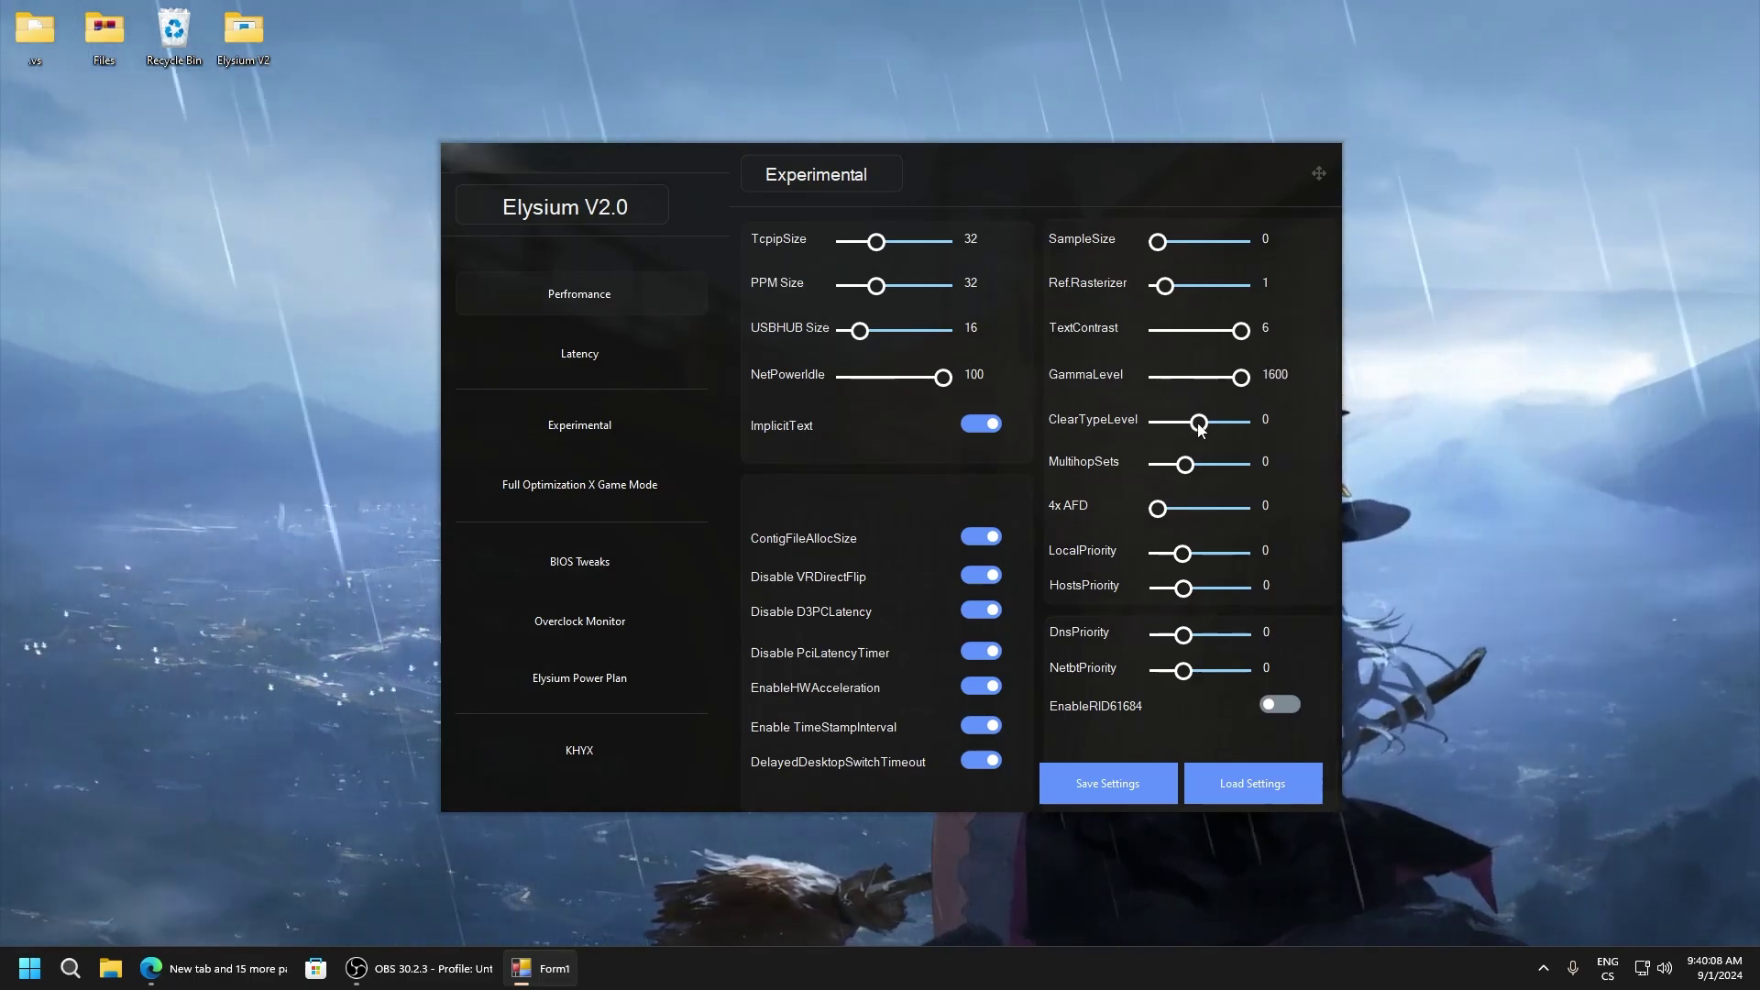
drag(1199, 425, 1251, 466)
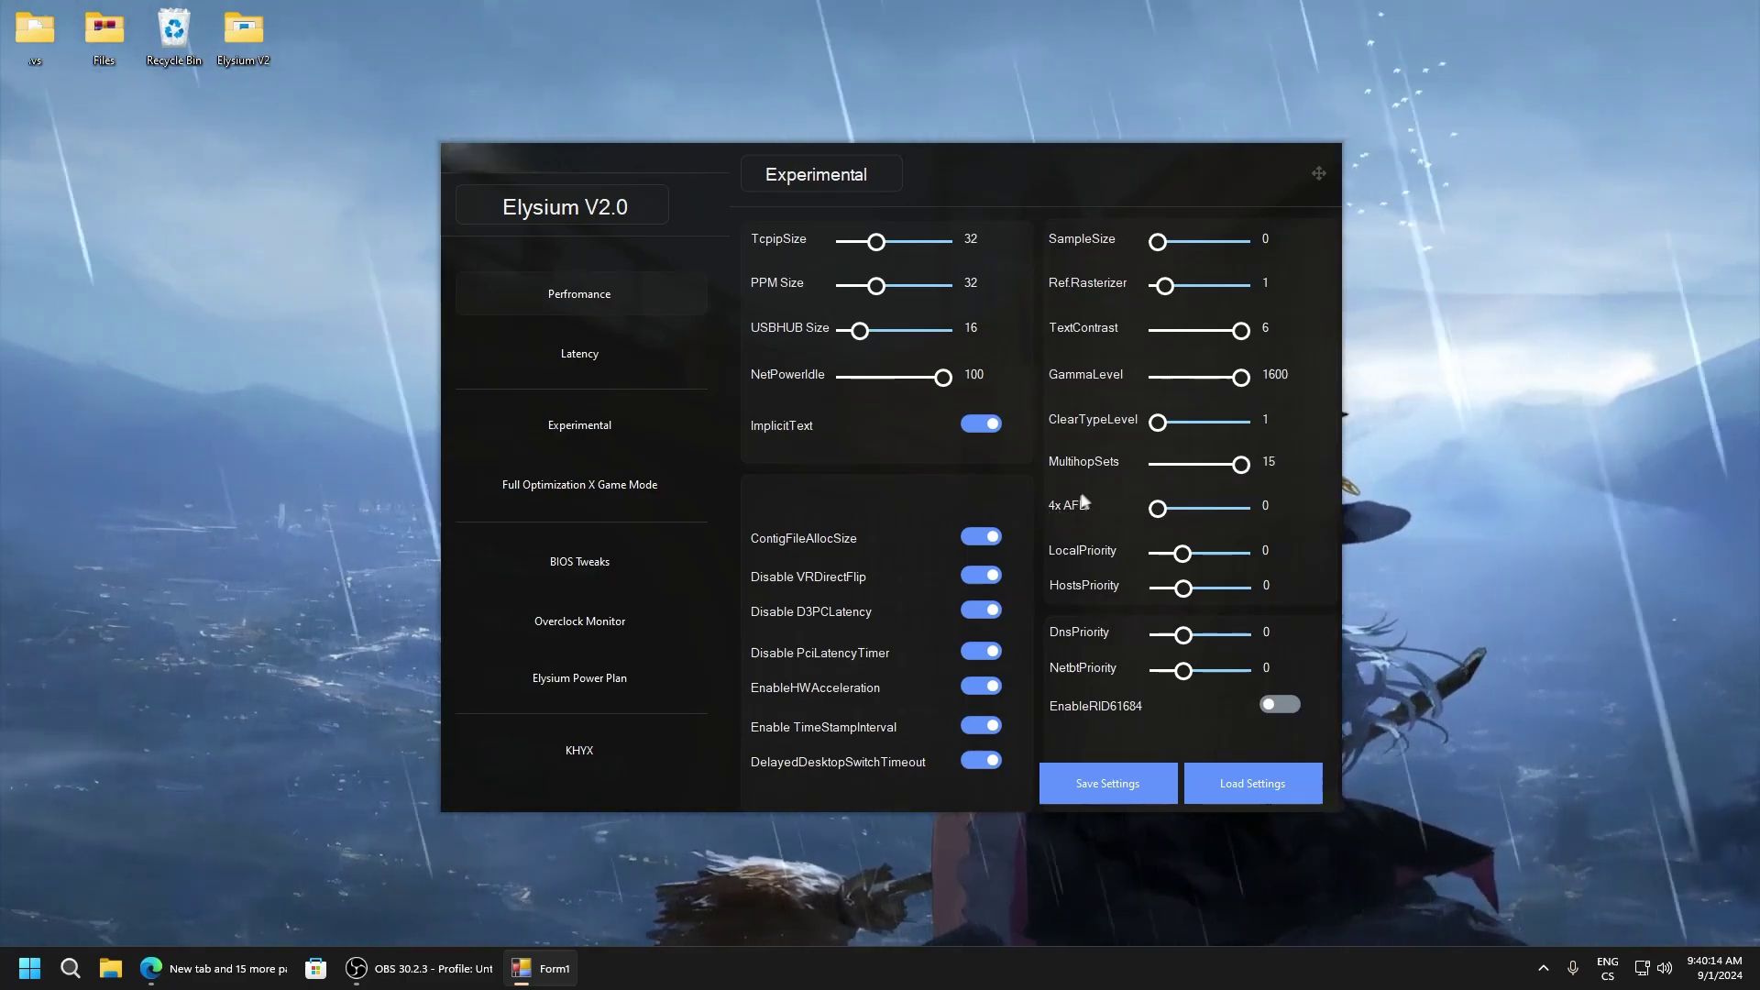
Step: Set 4x AFD to 4000 and LocalPriority, HostsPriority, DnsPriority and NetbtPriority to 1, and switch on EnableRID61684
drag(1158, 508, 1243, 508)
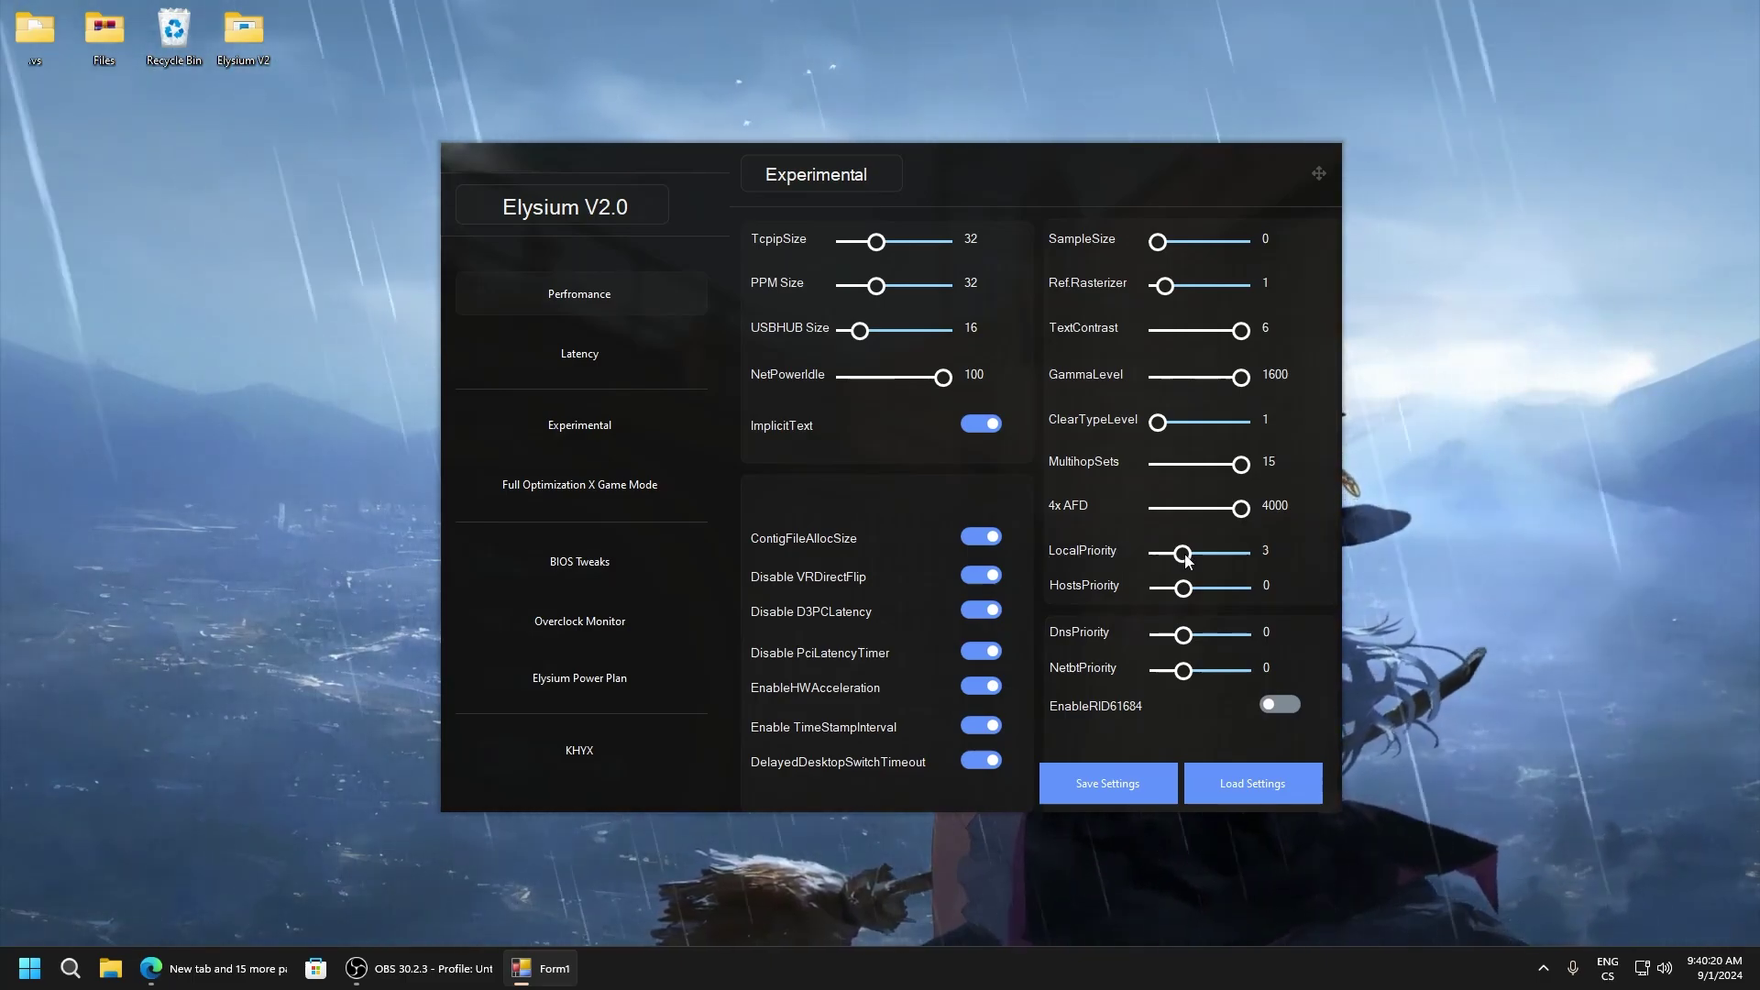
drag(1196, 562, 1174, 590)
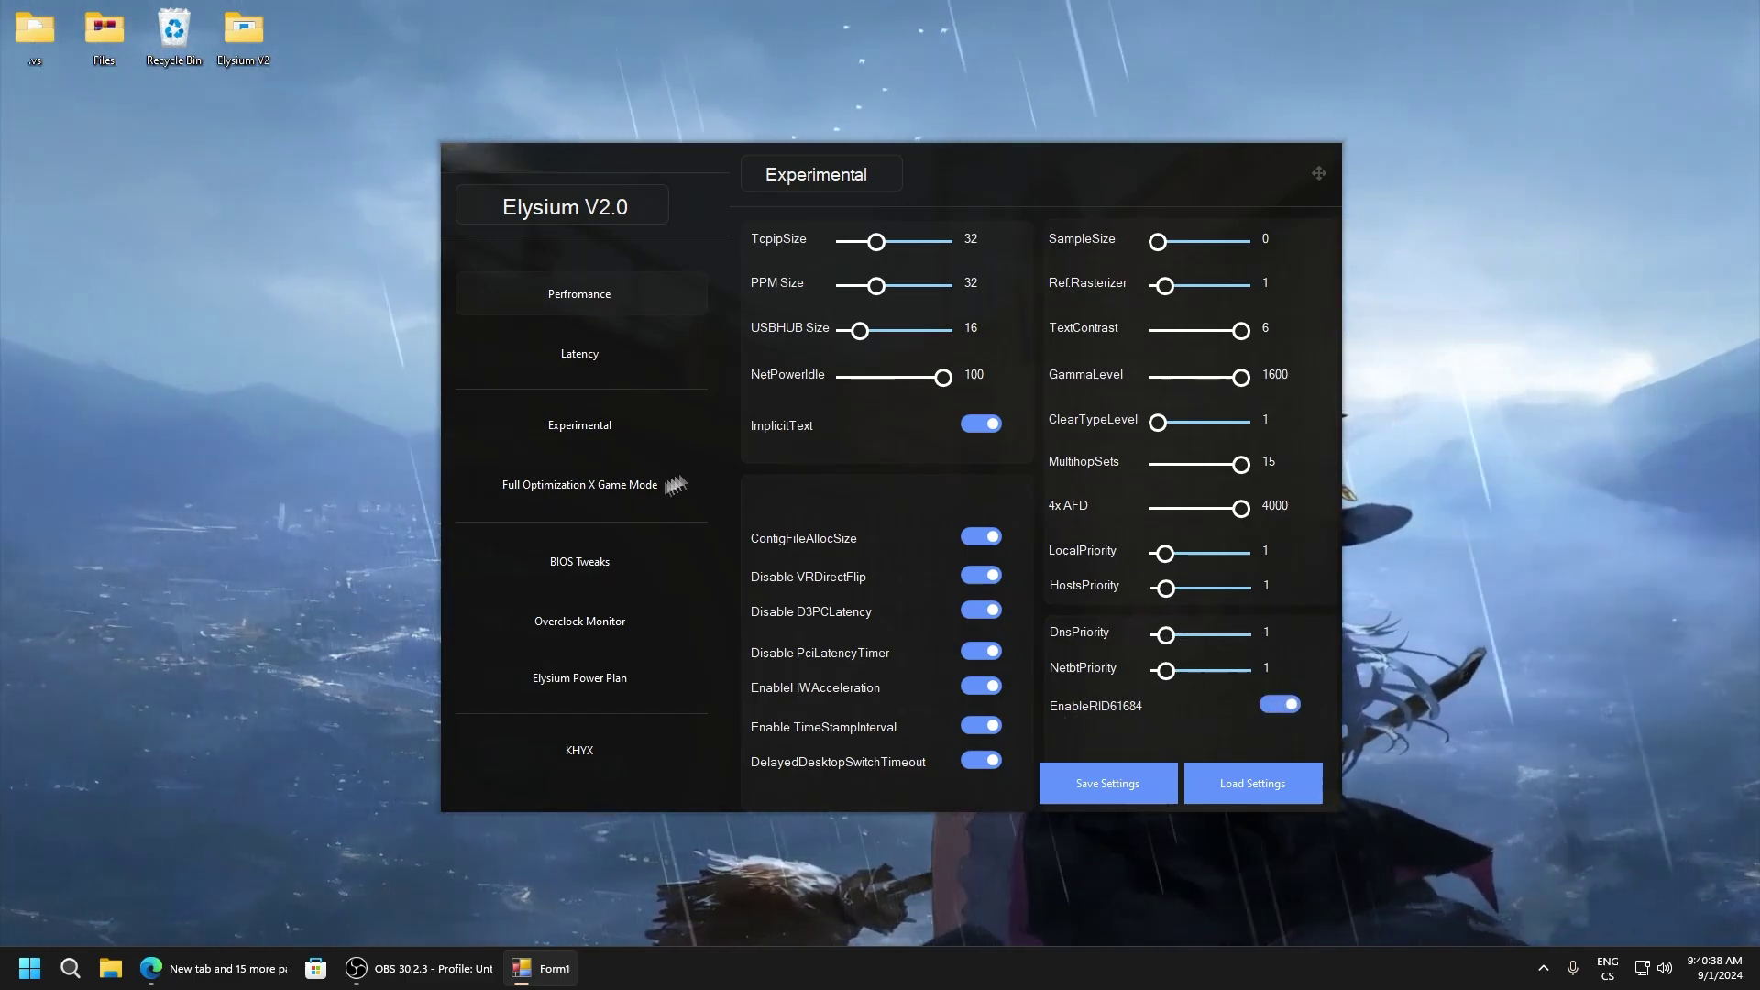
Step: On the Full Optimization X Game Mode page, enable Disable Telemetry, Optimize Performance, Reduce Ping, Fix Delay, Reduce Stutters and Priority Tweaks
click(538, 486)
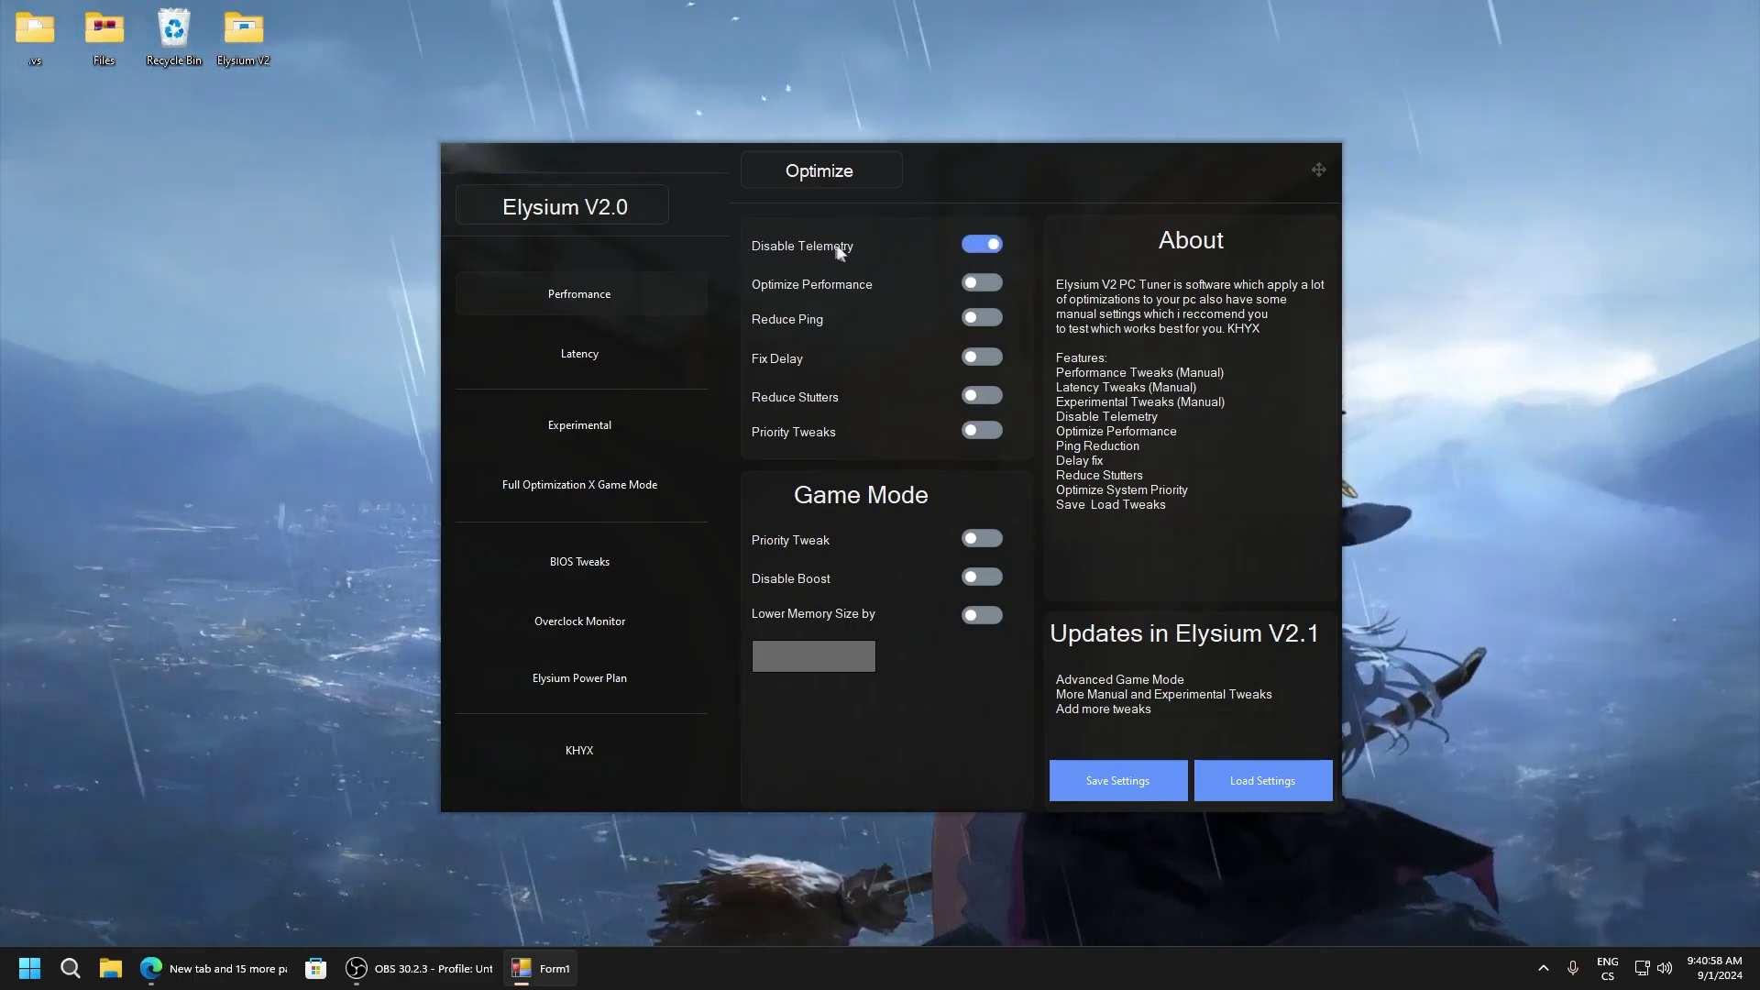
click(988, 283)
click(983, 283)
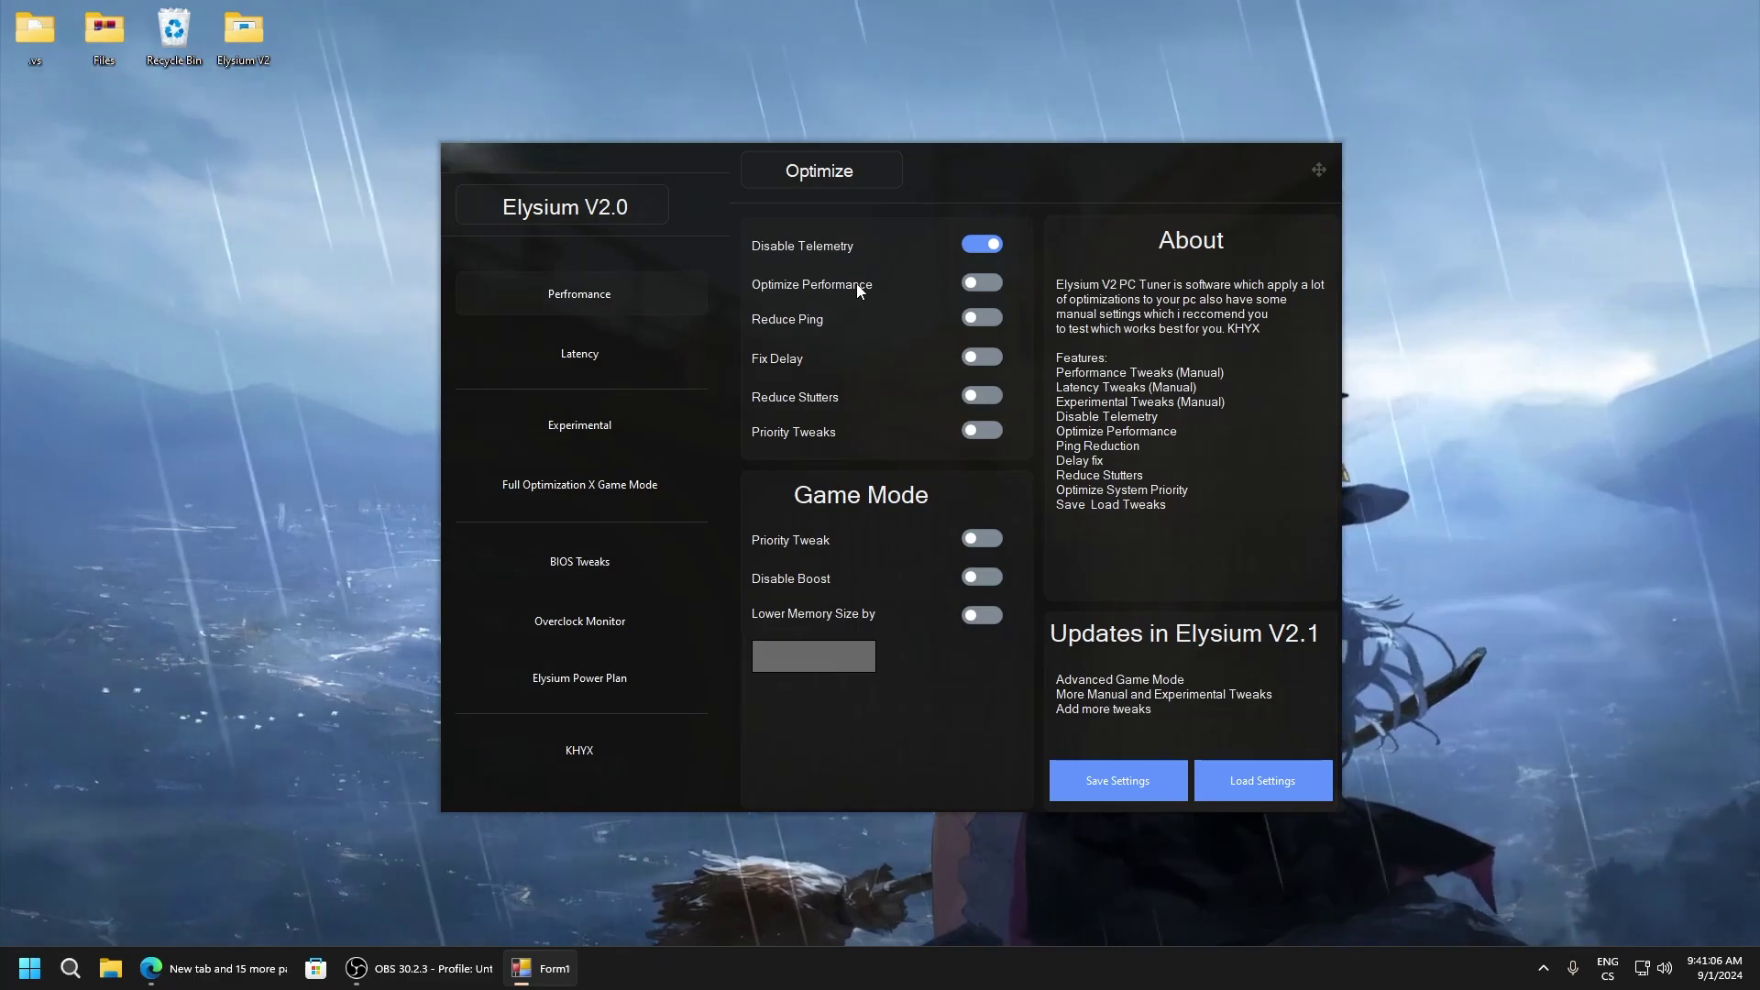
click(979, 284)
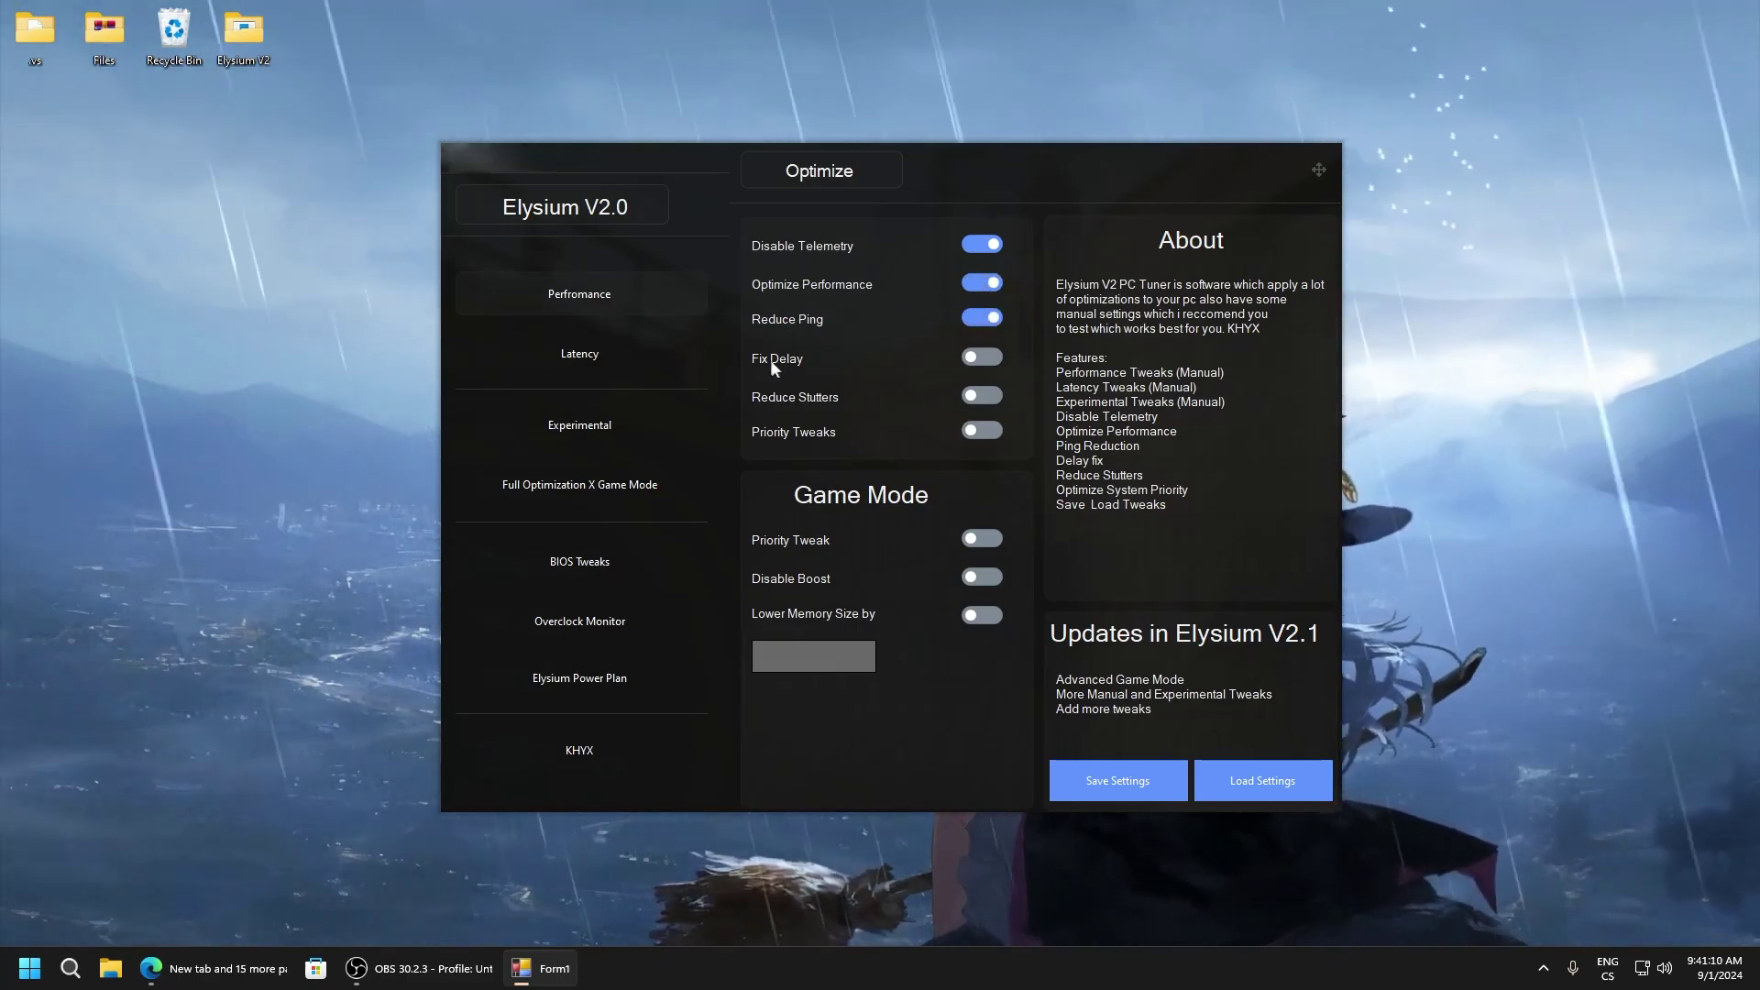
click(982, 357)
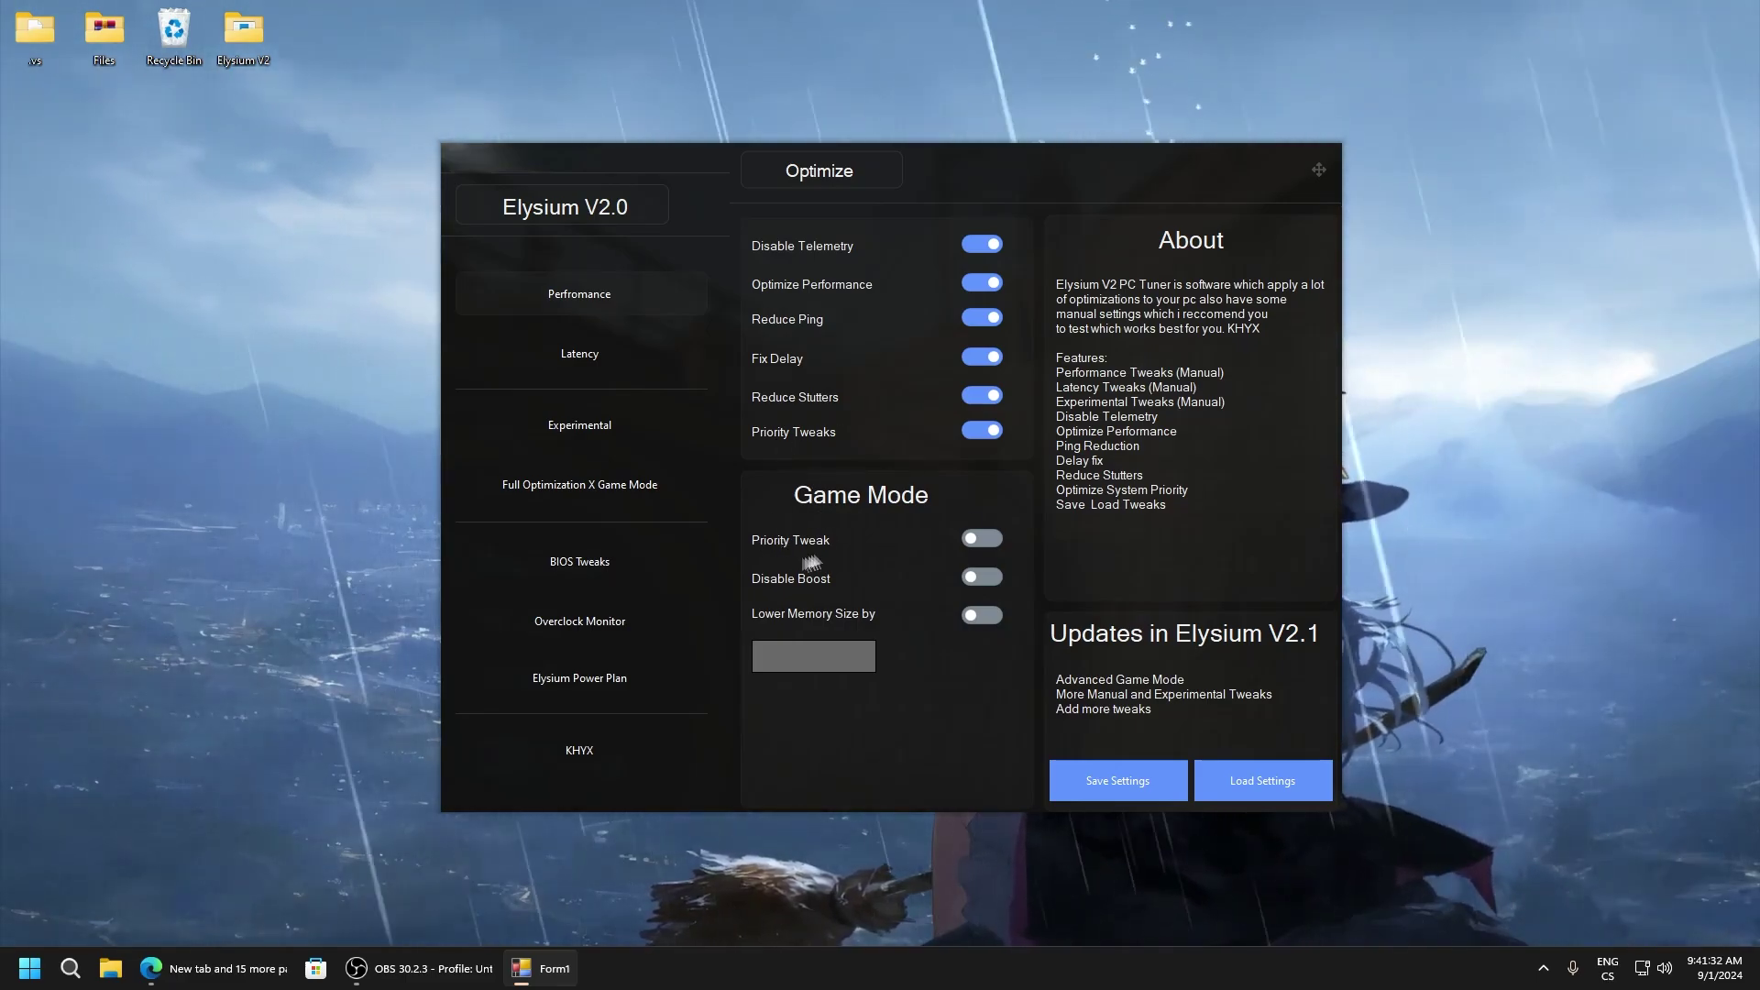
Step: Enable the Game Mode Priority Tweak and dismiss each message it raises
click(983, 545)
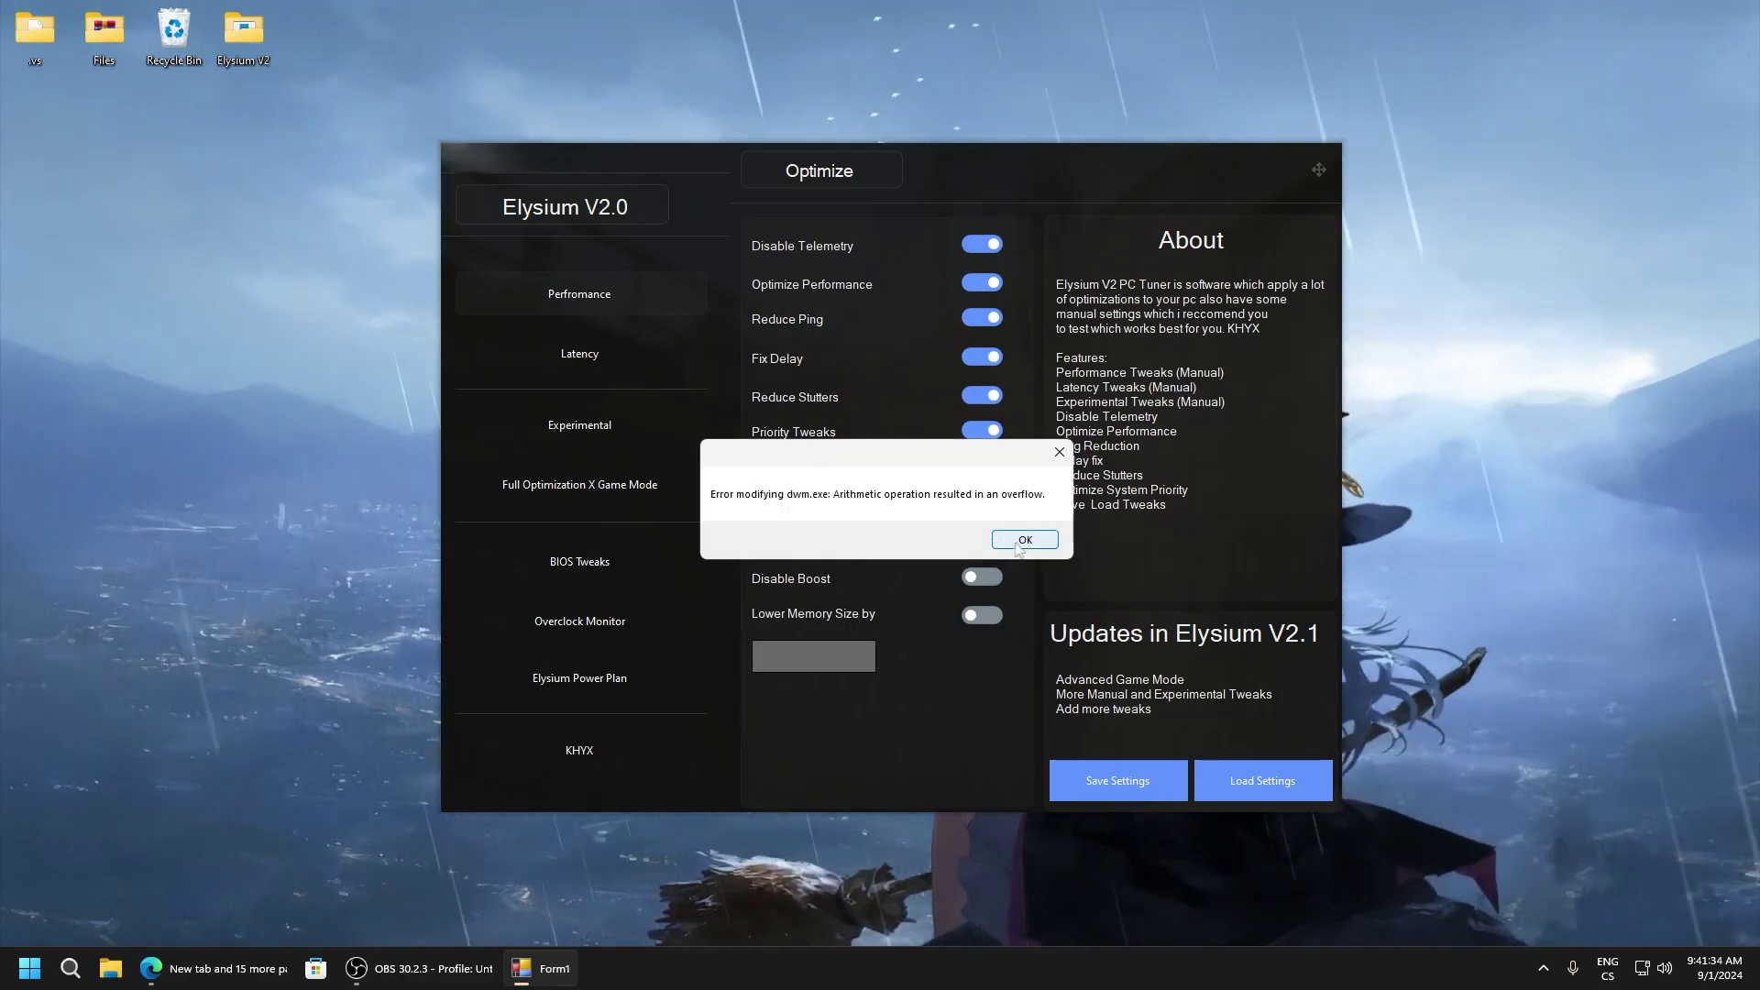
click(1034, 541)
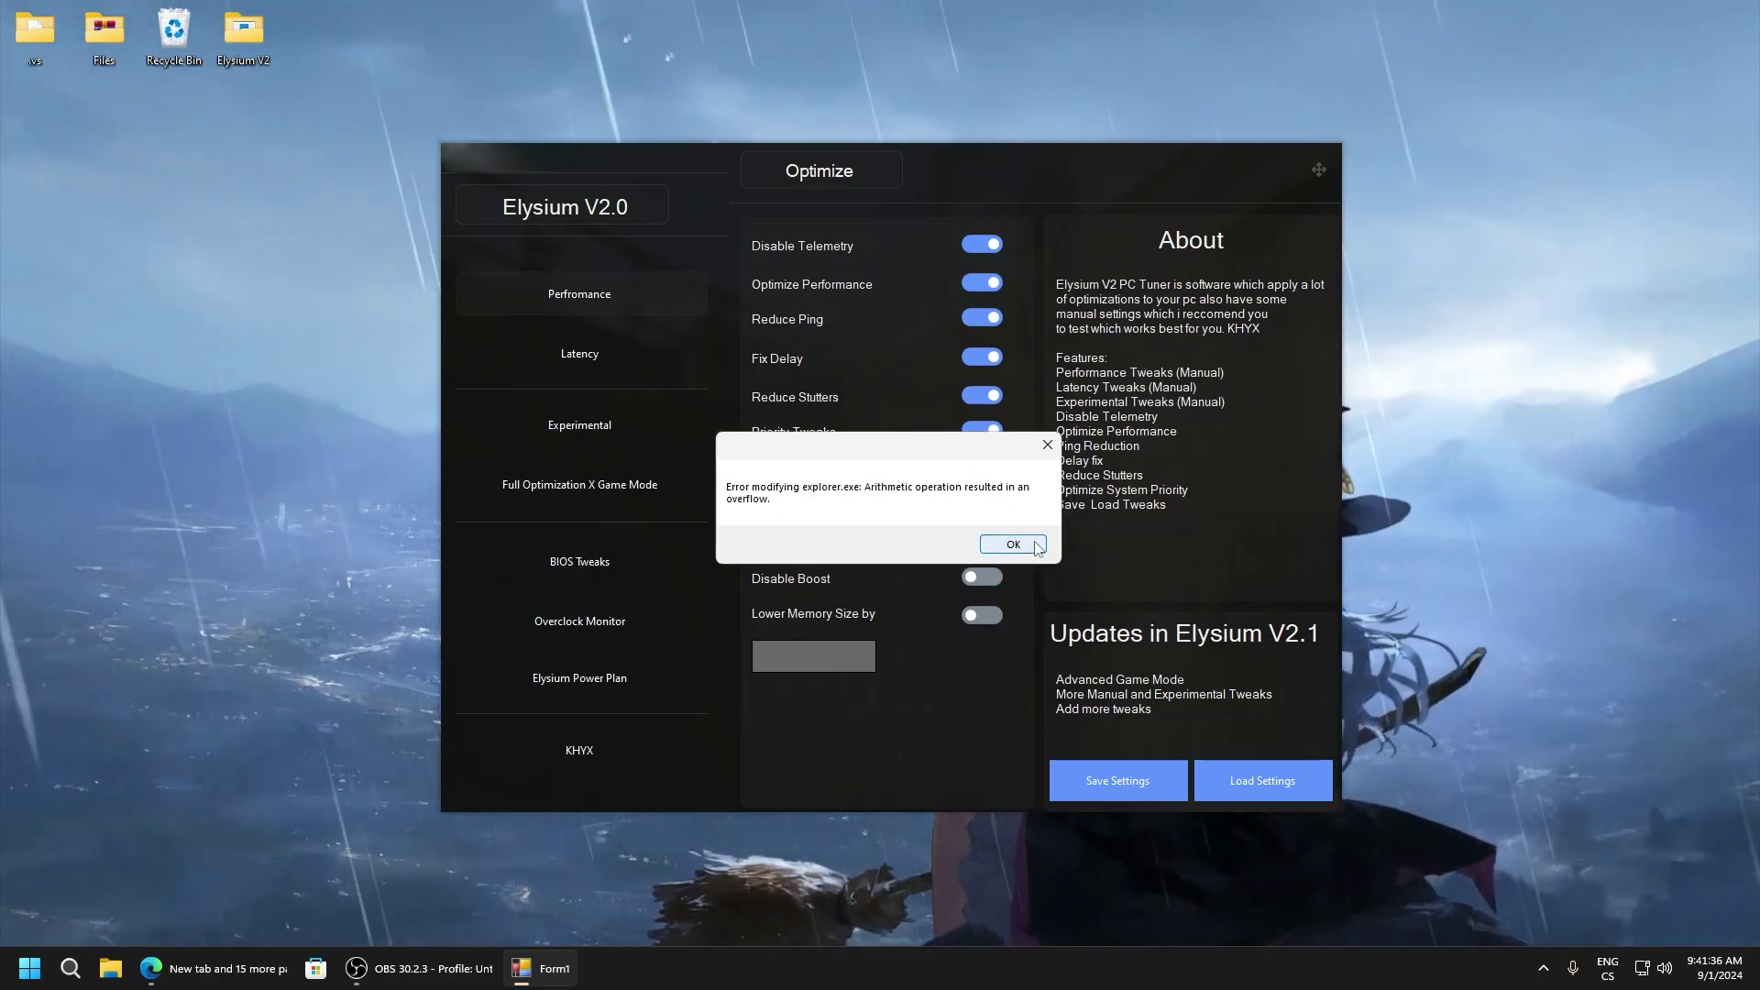
click(1039, 547)
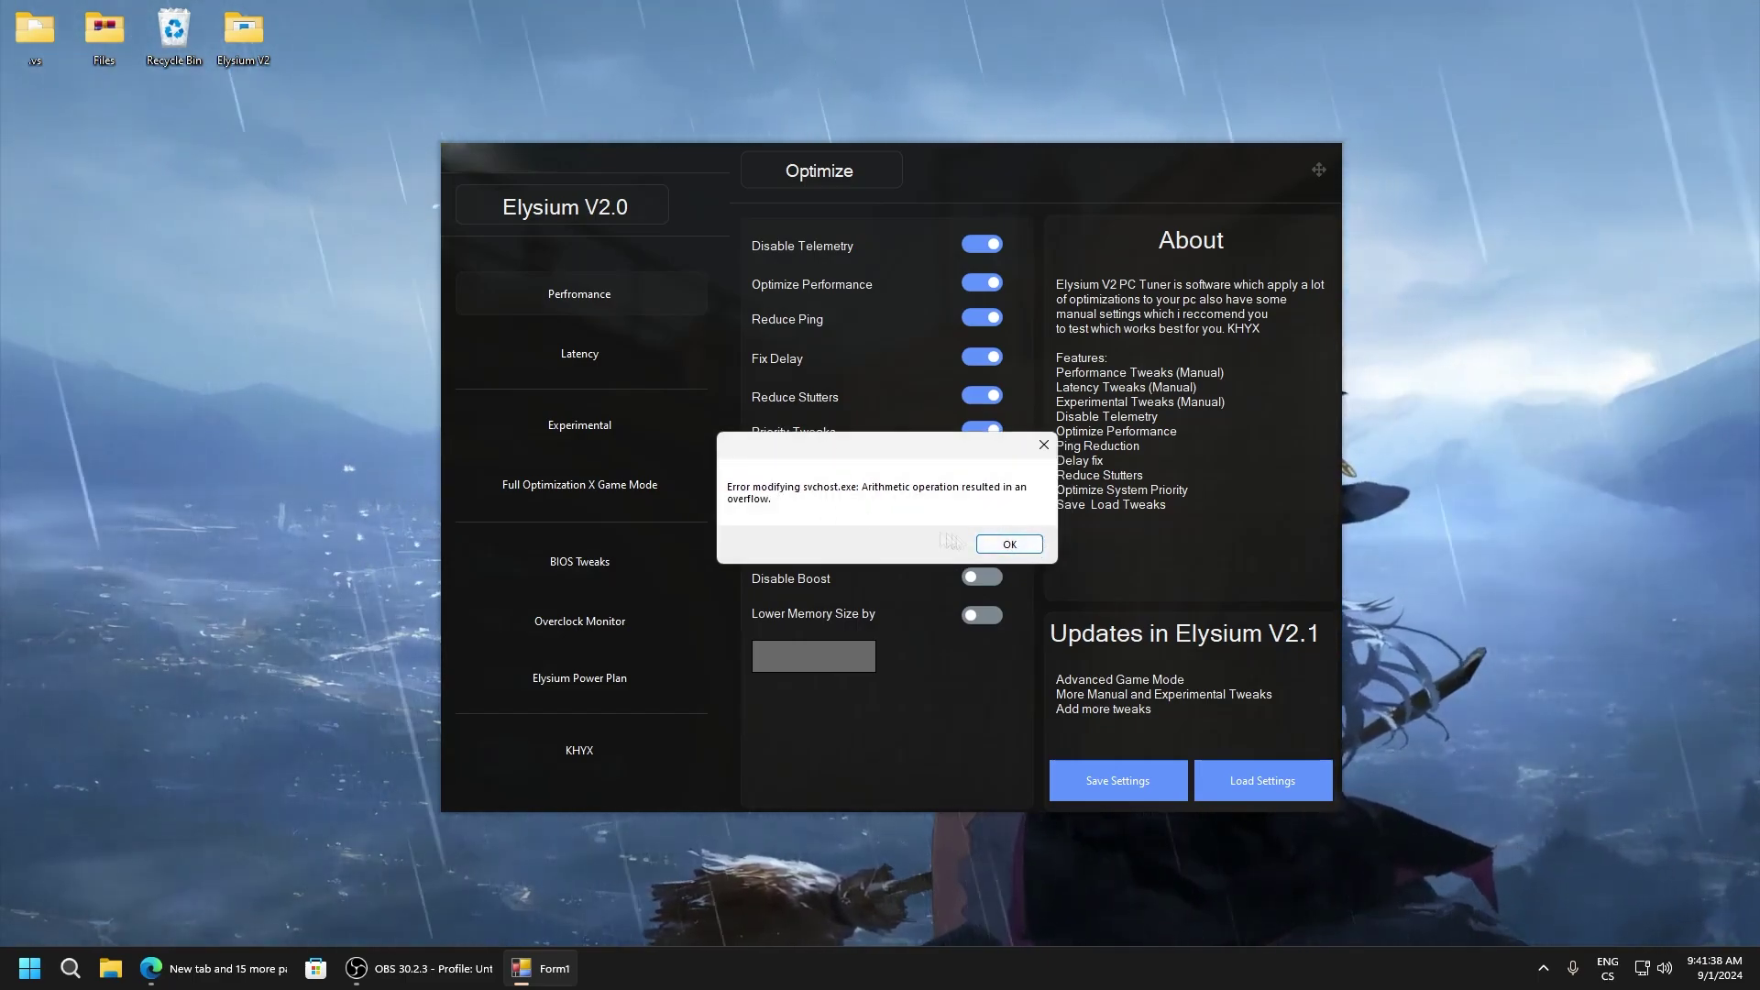
click(1009, 543)
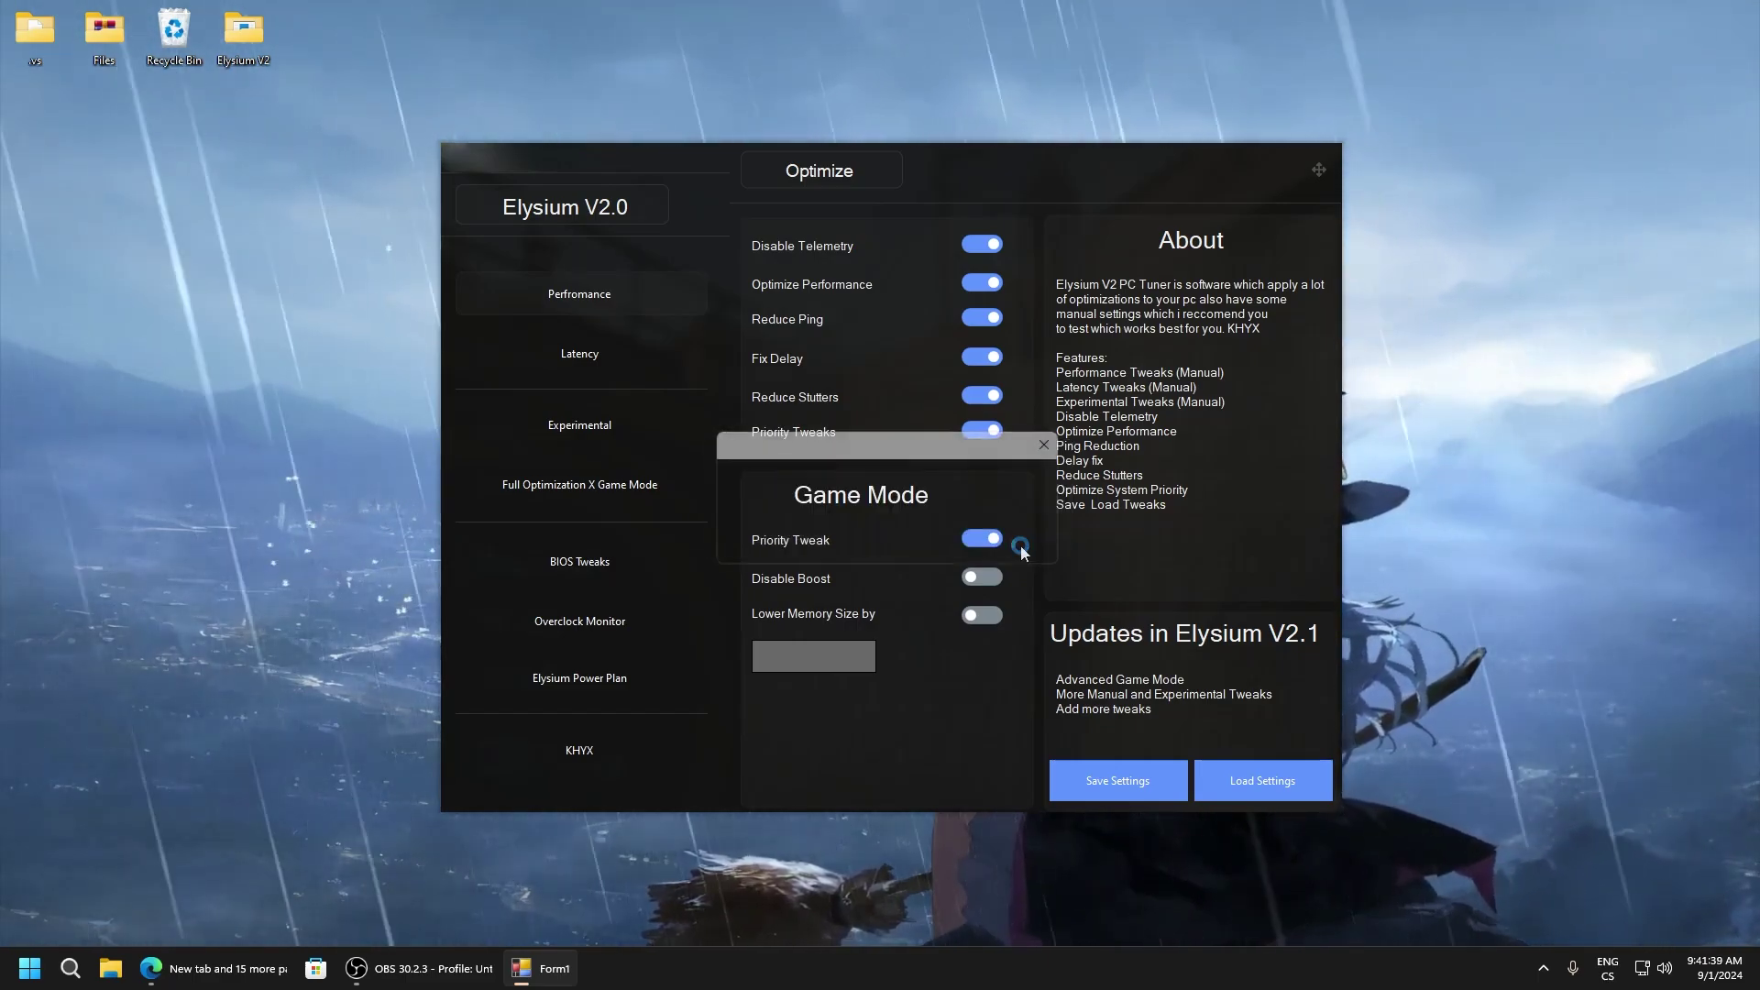
Step: Enable Disable Boost and Lower Memory Size by in Game Mode, dismissing the memory number message
click(1544, 968)
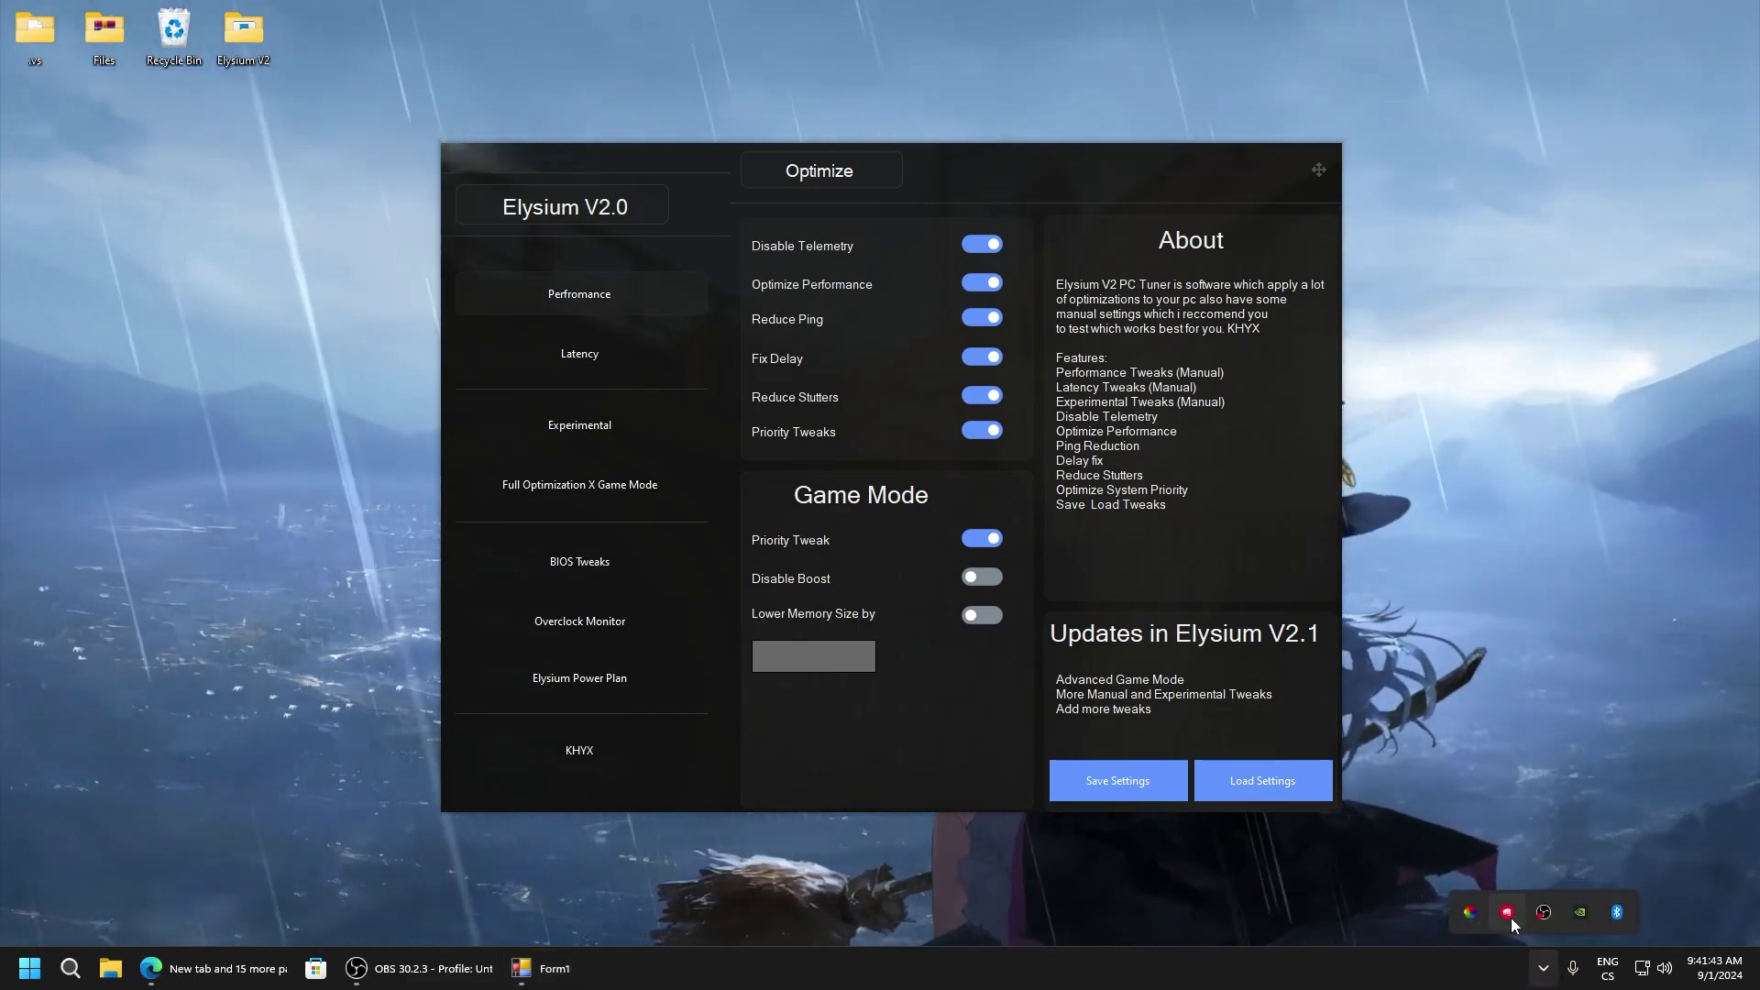
click(968, 470)
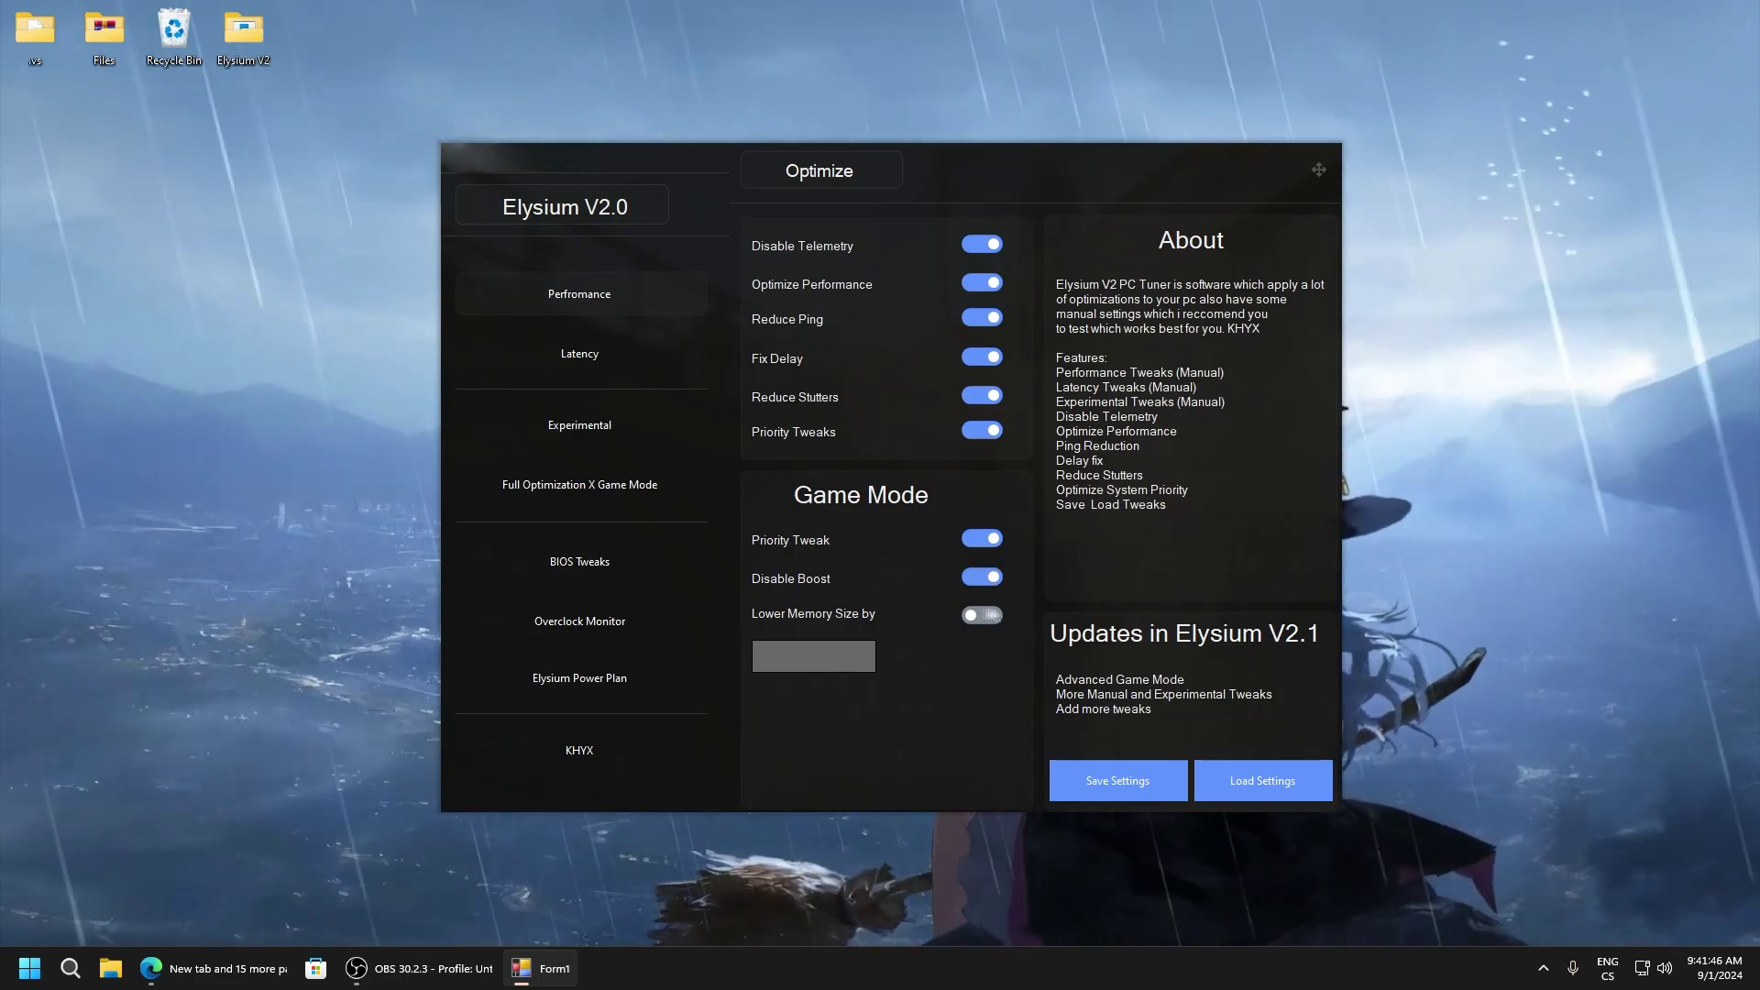
click(979, 621)
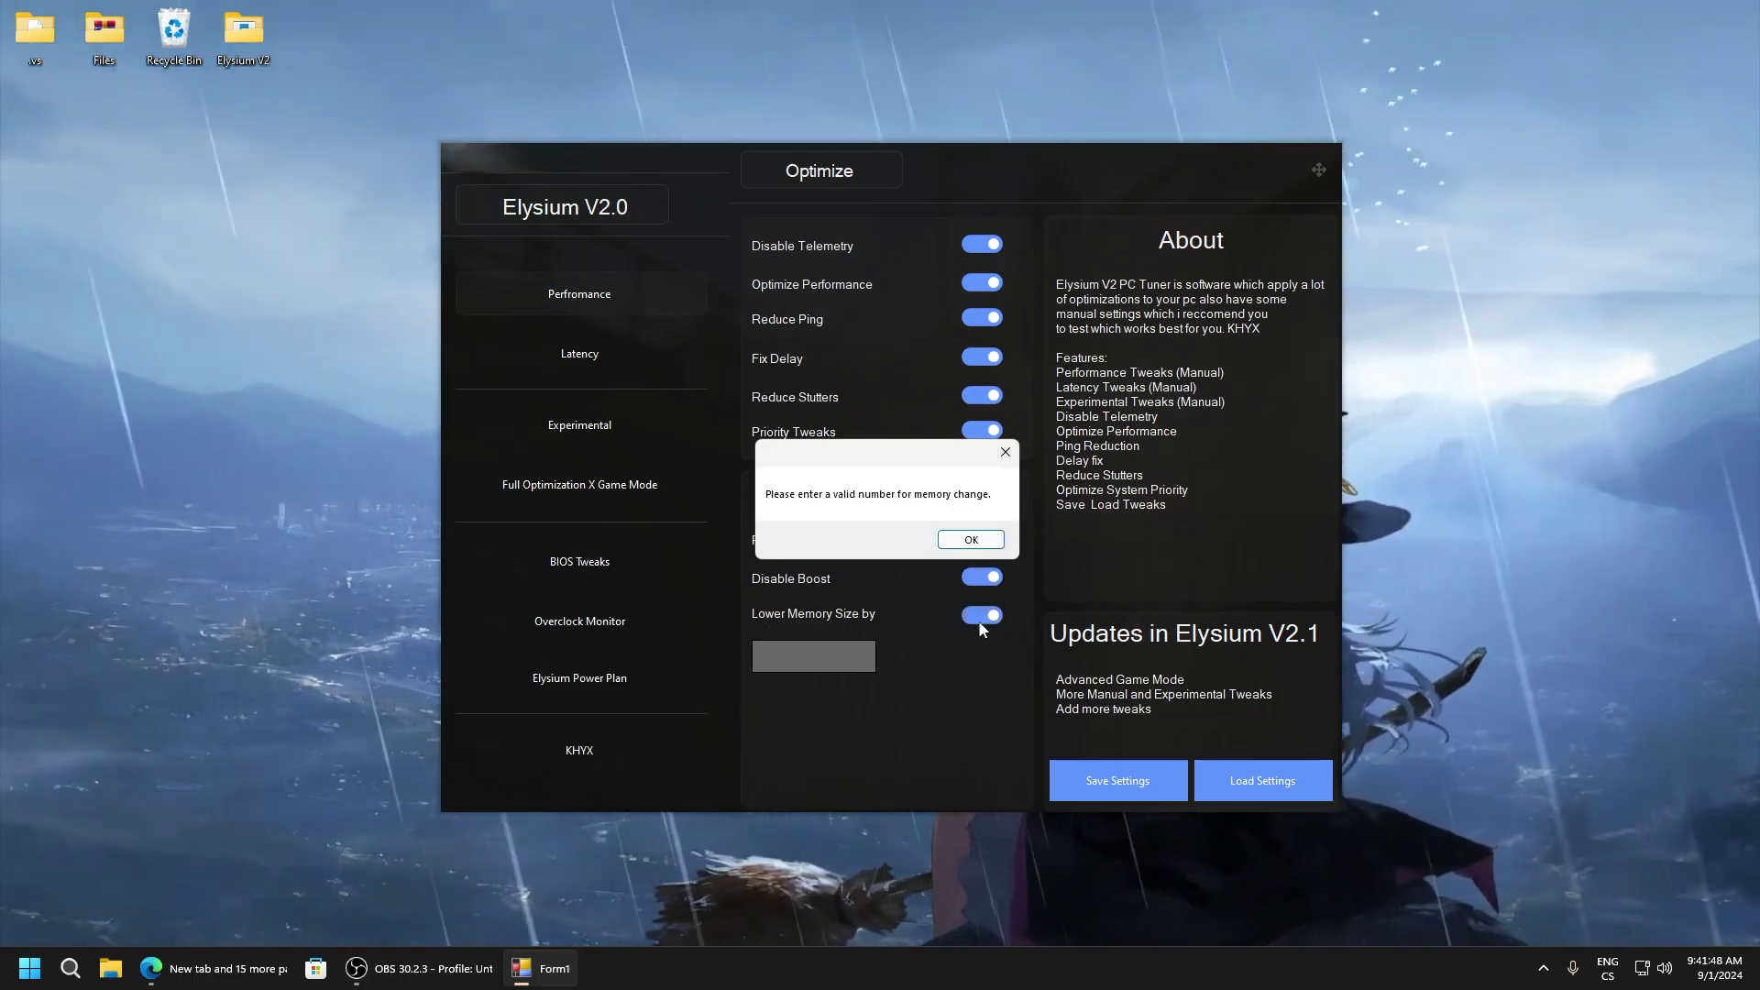
click(960, 541)
Step: Dismiss the remaining messages, leave the Game Mode Priority Tweak off, and fill in the Lower Memory Size by amount
click(1023, 543)
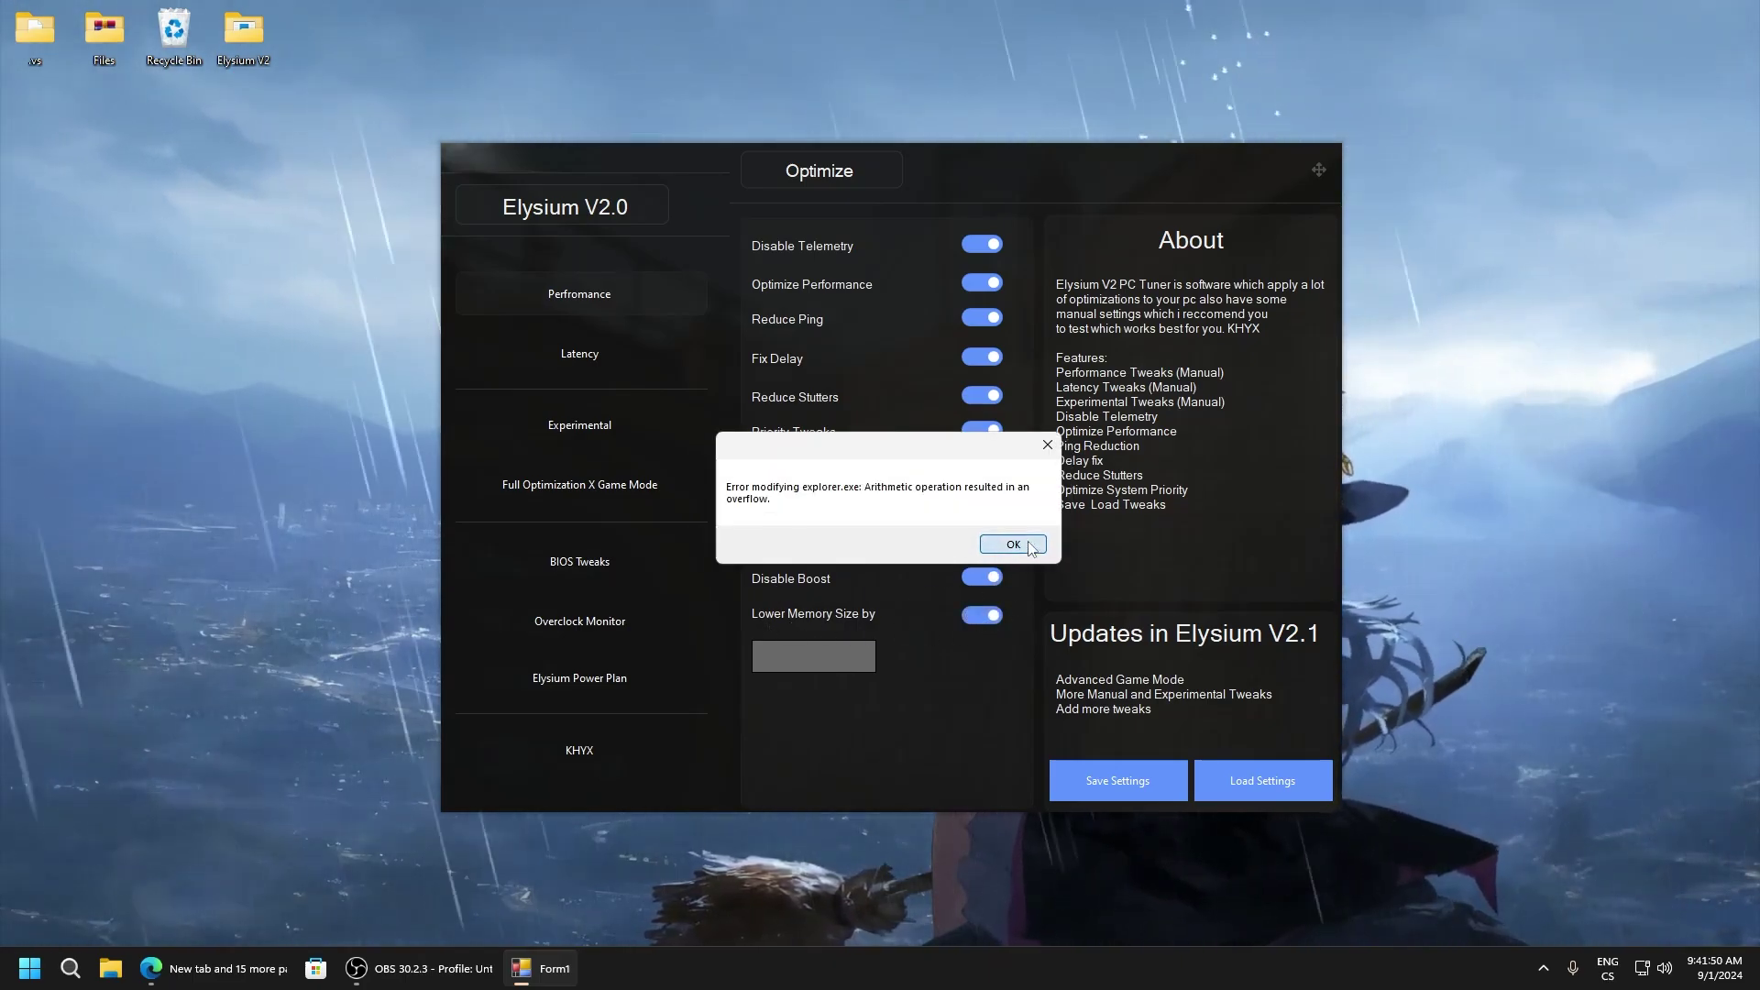
click(1041, 547)
click(1037, 548)
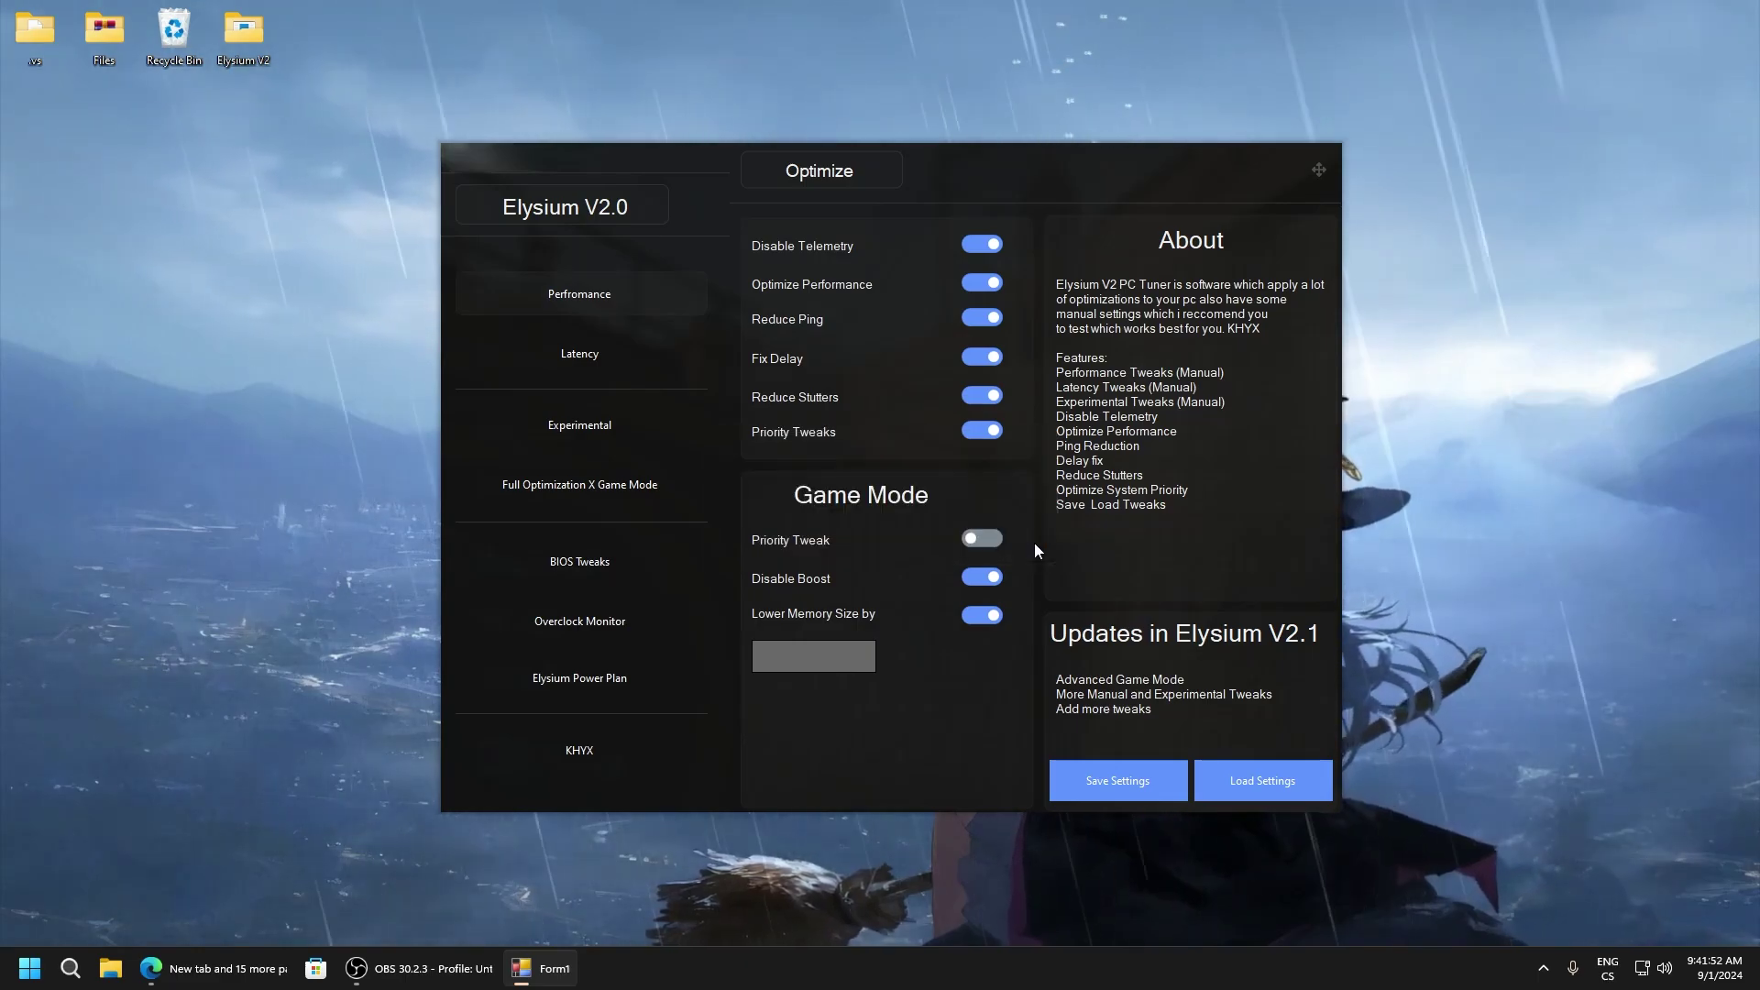
click(806, 659)
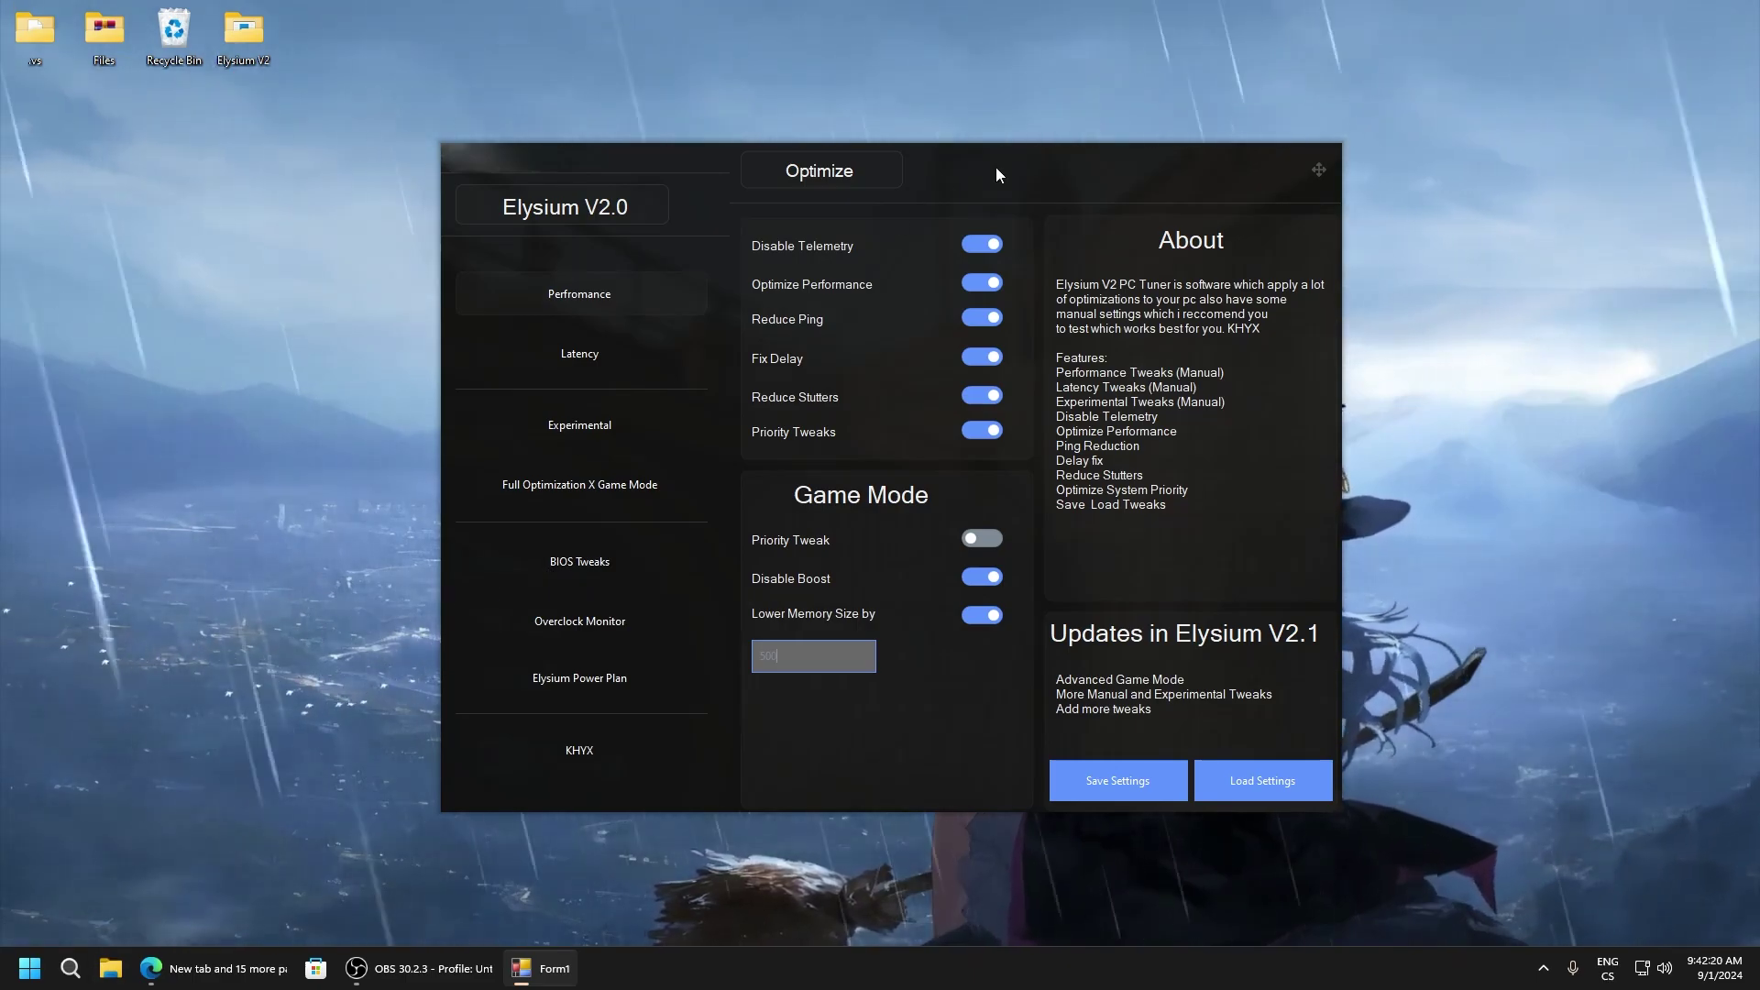
Step: Move the Elysium window aside and open the inner Final folder from the desktop's Final folder
drag(668, 173, 1167, 265)
drag(912, 484, 660, 405)
double_click(658, 404)
double_click(634, 356)
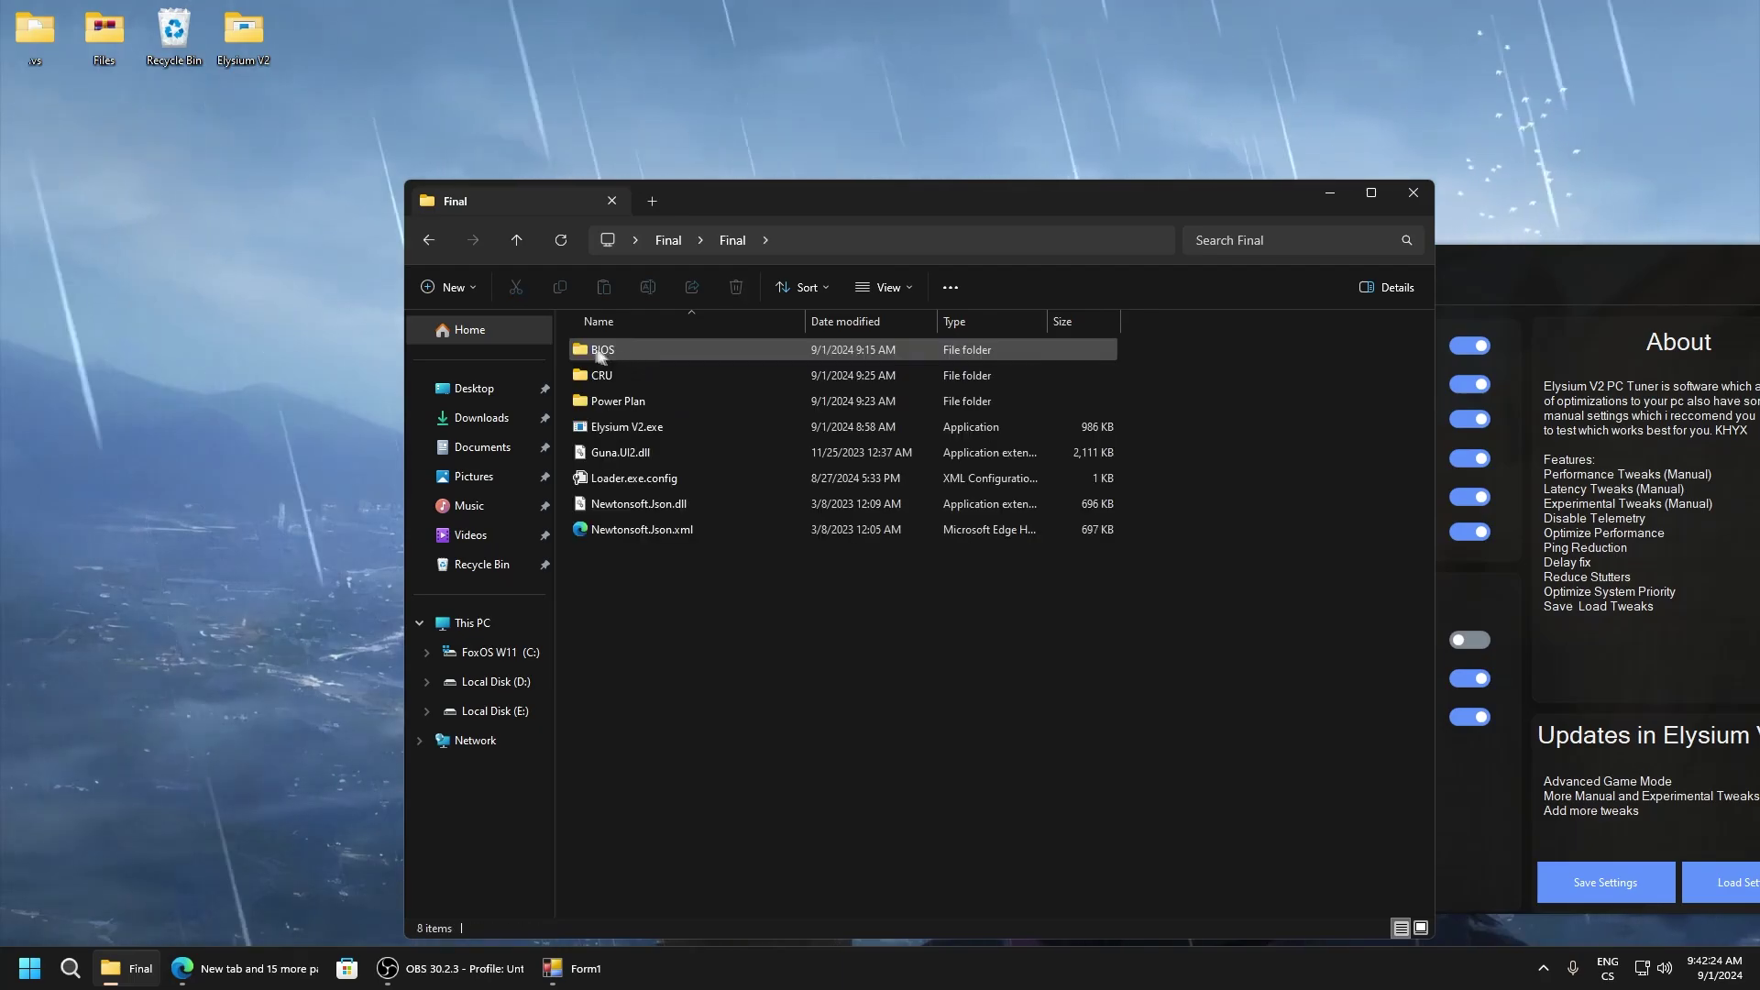
Step: Open the BIOS folder and look over its guide, AMD and Intel text files
click(615, 348)
double_click(614, 349)
drag(583, 335, 639, 440)
click(636, 438)
click(618, 402)
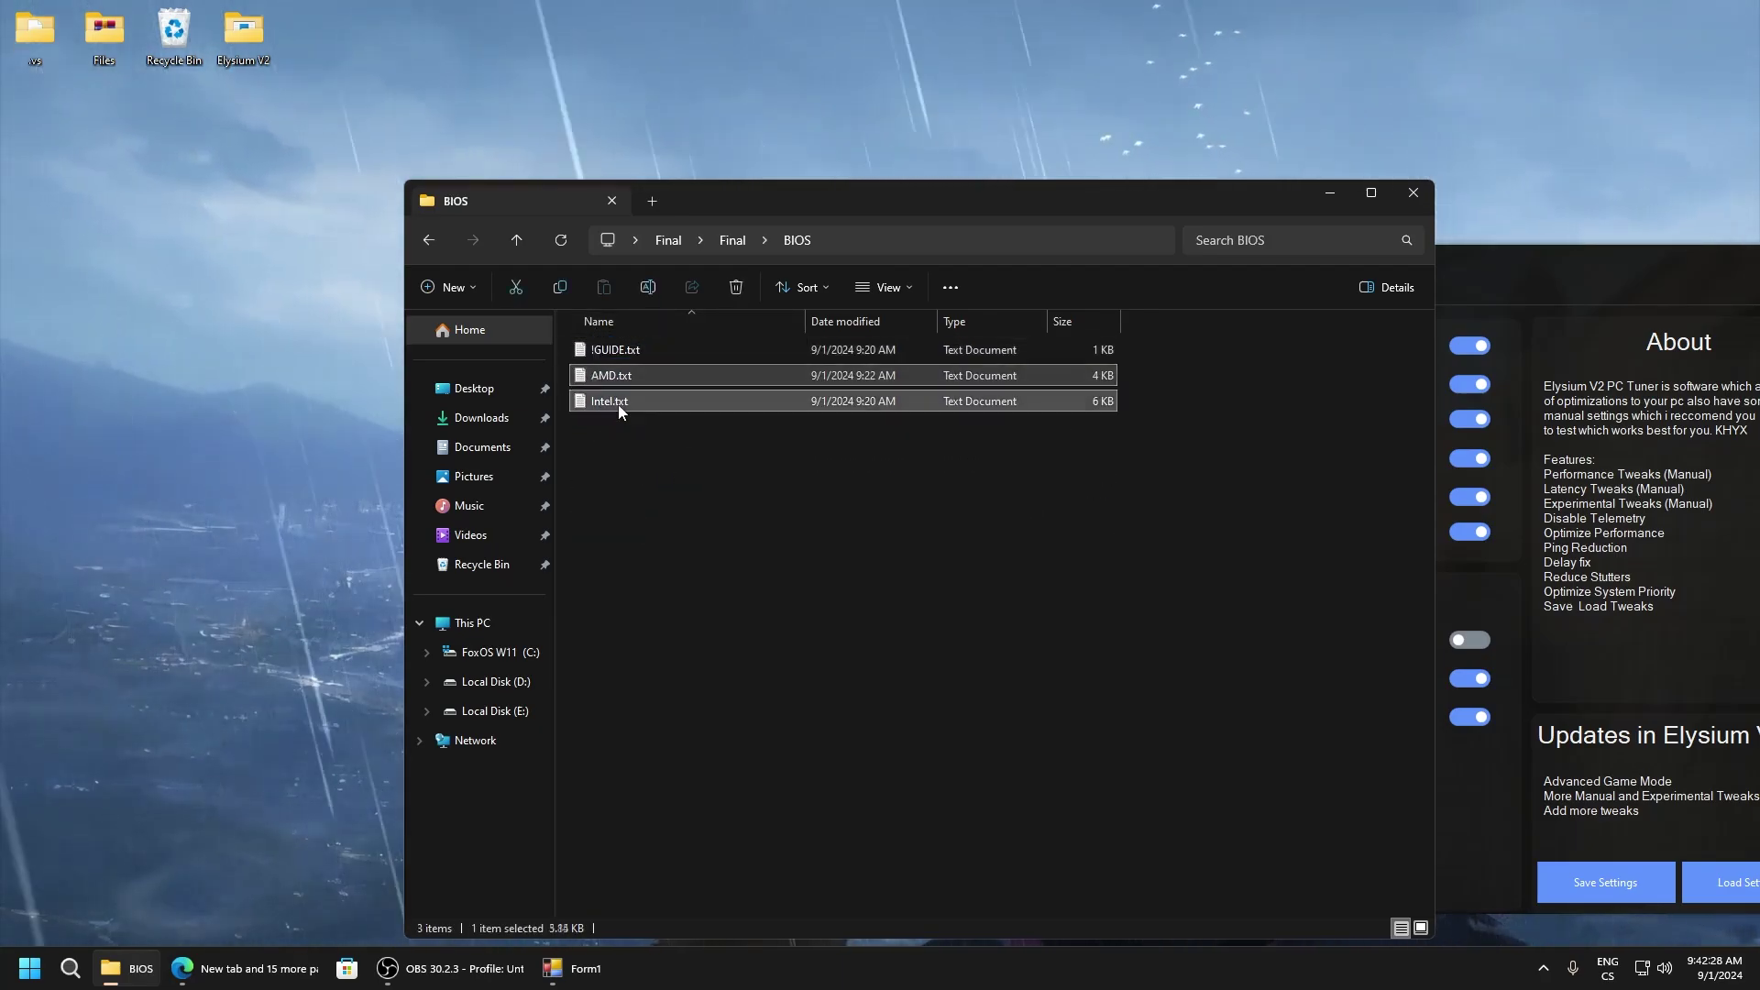
Step: Go back from the BIOS folder, look into the CRU folder, and return to the inner Final folder
click(429, 240)
double_click(605, 371)
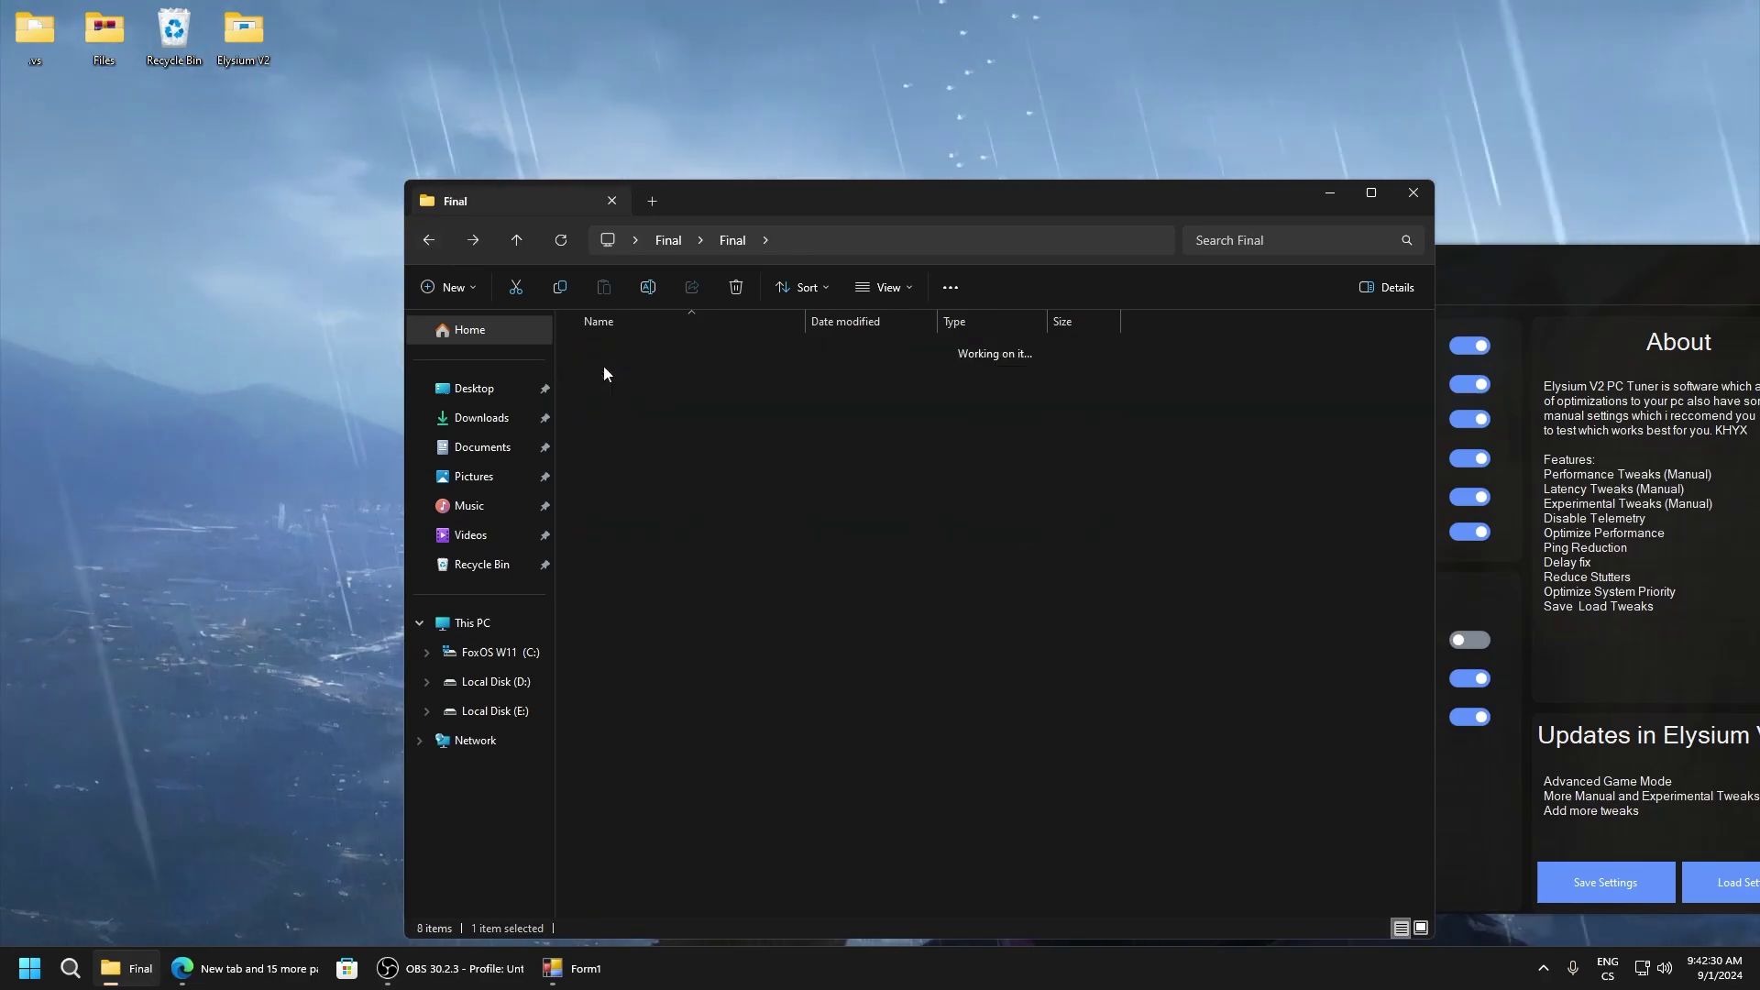
click(732, 240)
Step: Open the Power Plan folder and reposition its window to make room on the desktop
drag(803, 196, 601, 163)
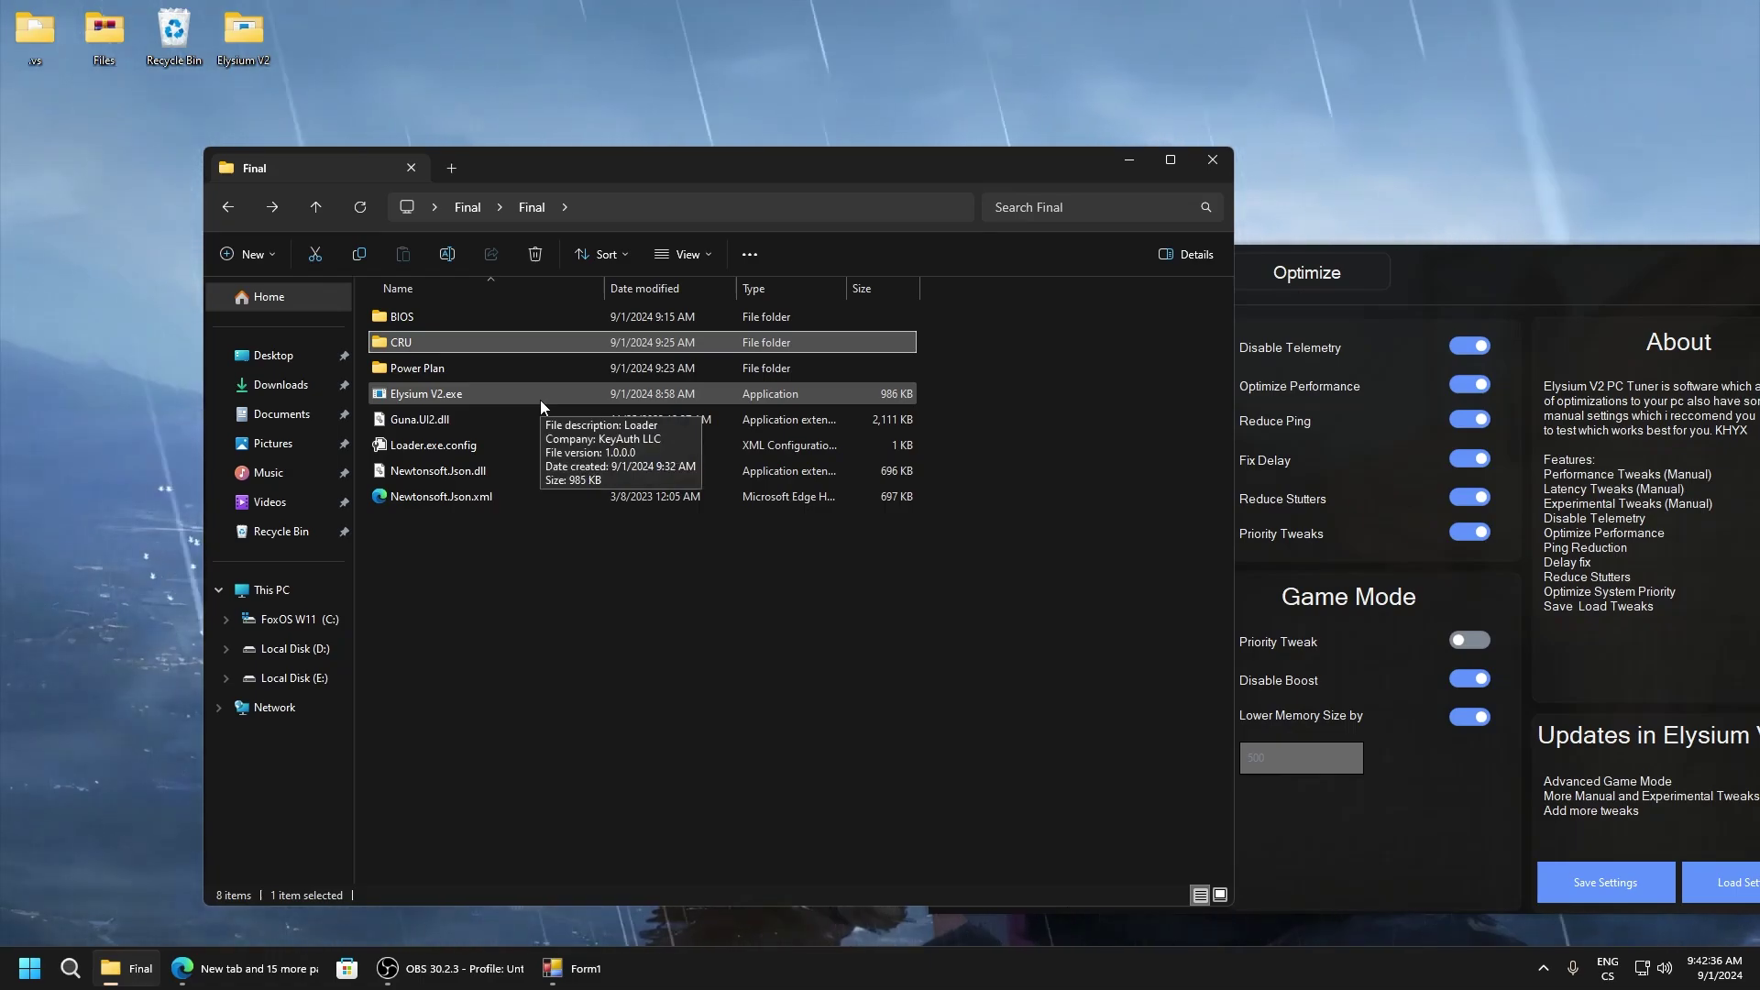
double_click(383, 370)
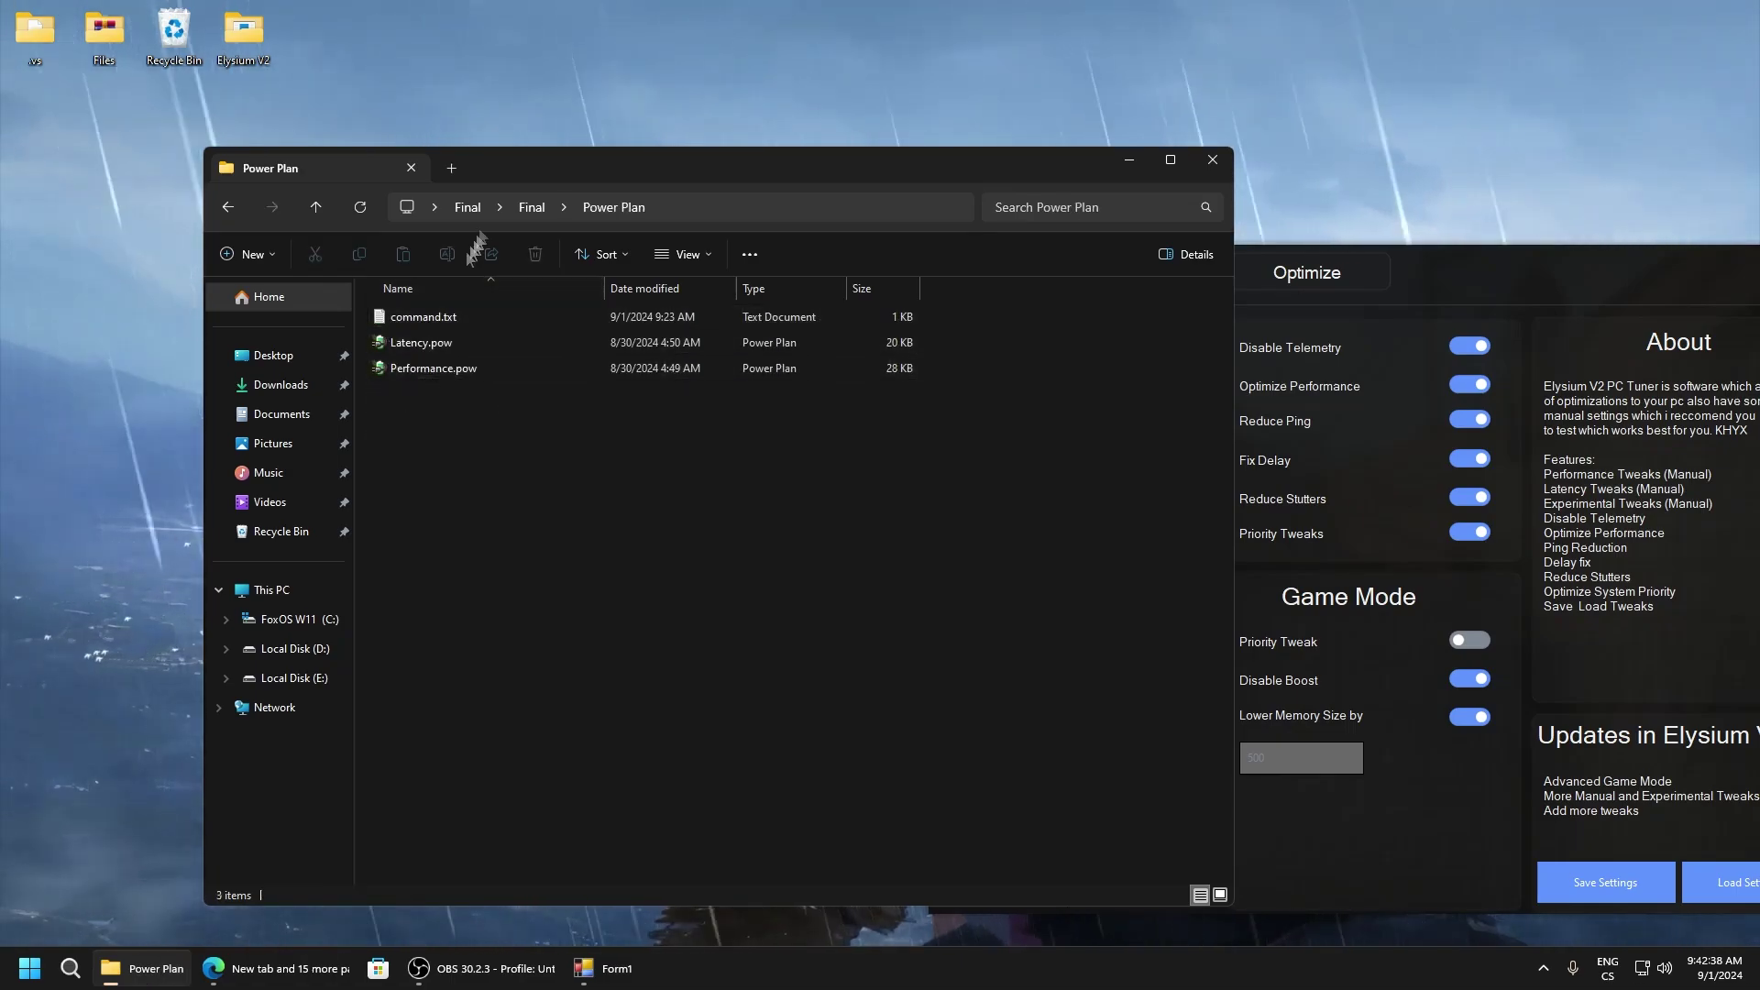
drag(532, 169, 860, 155)
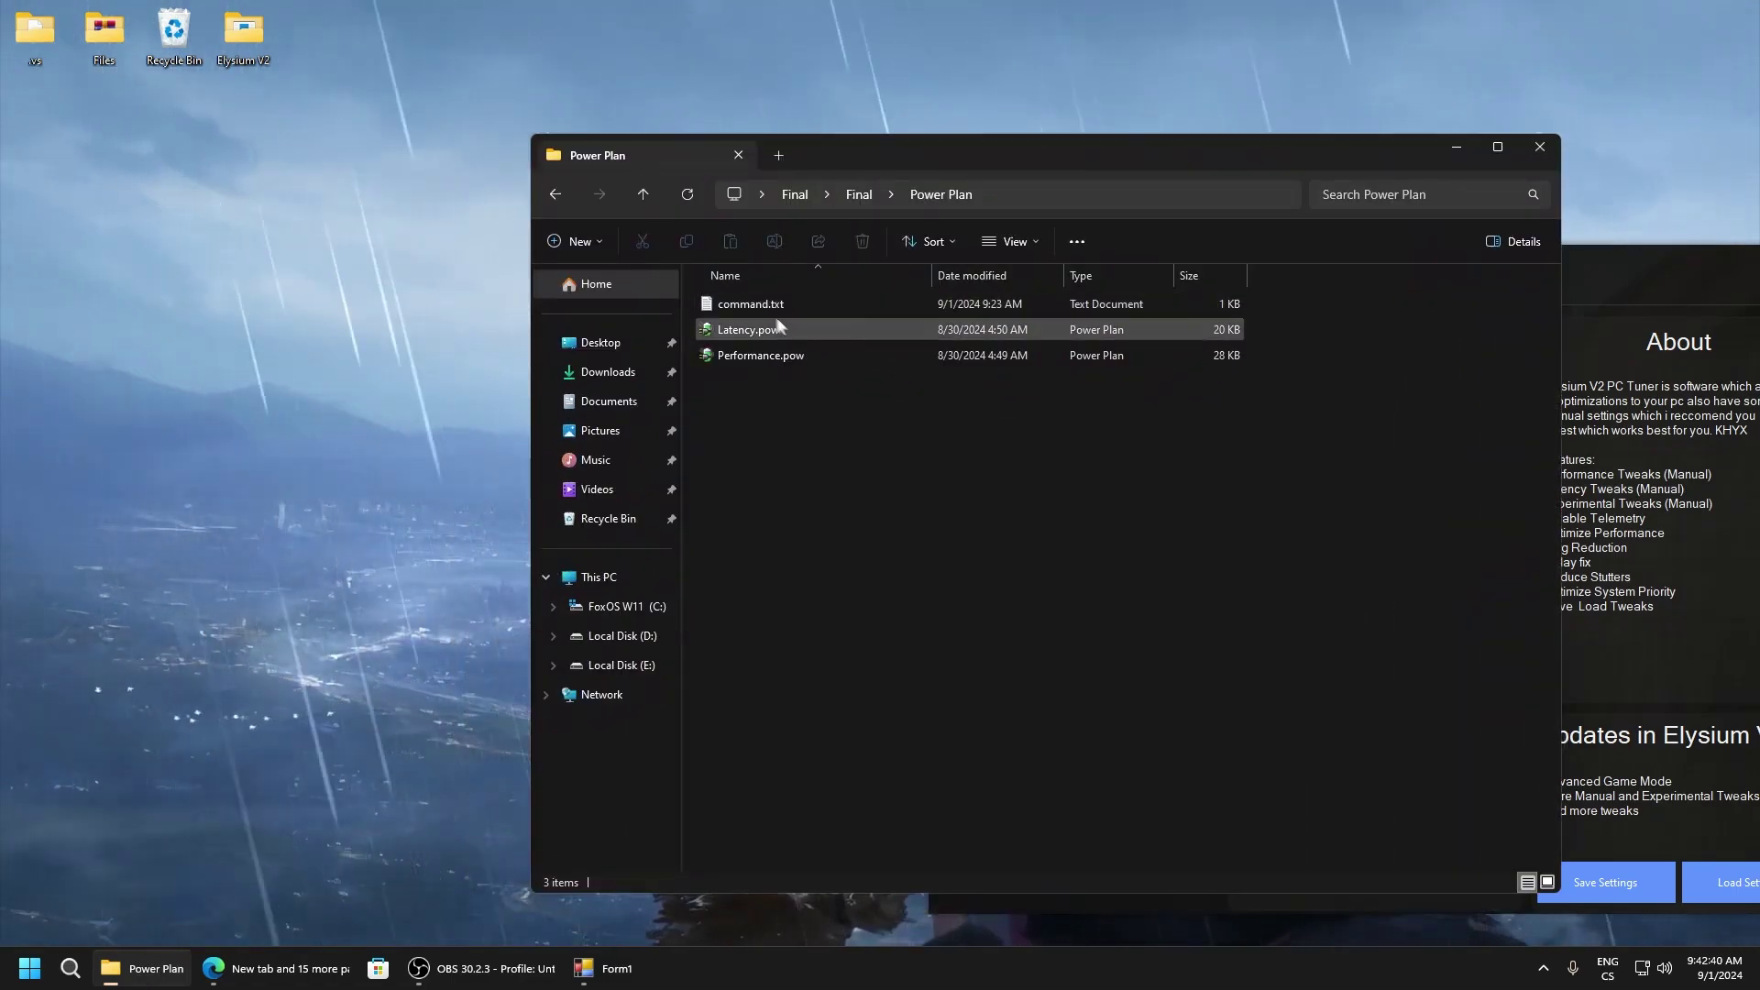
Step: Open an administrator Command Prompt with cmd
key(super+r)
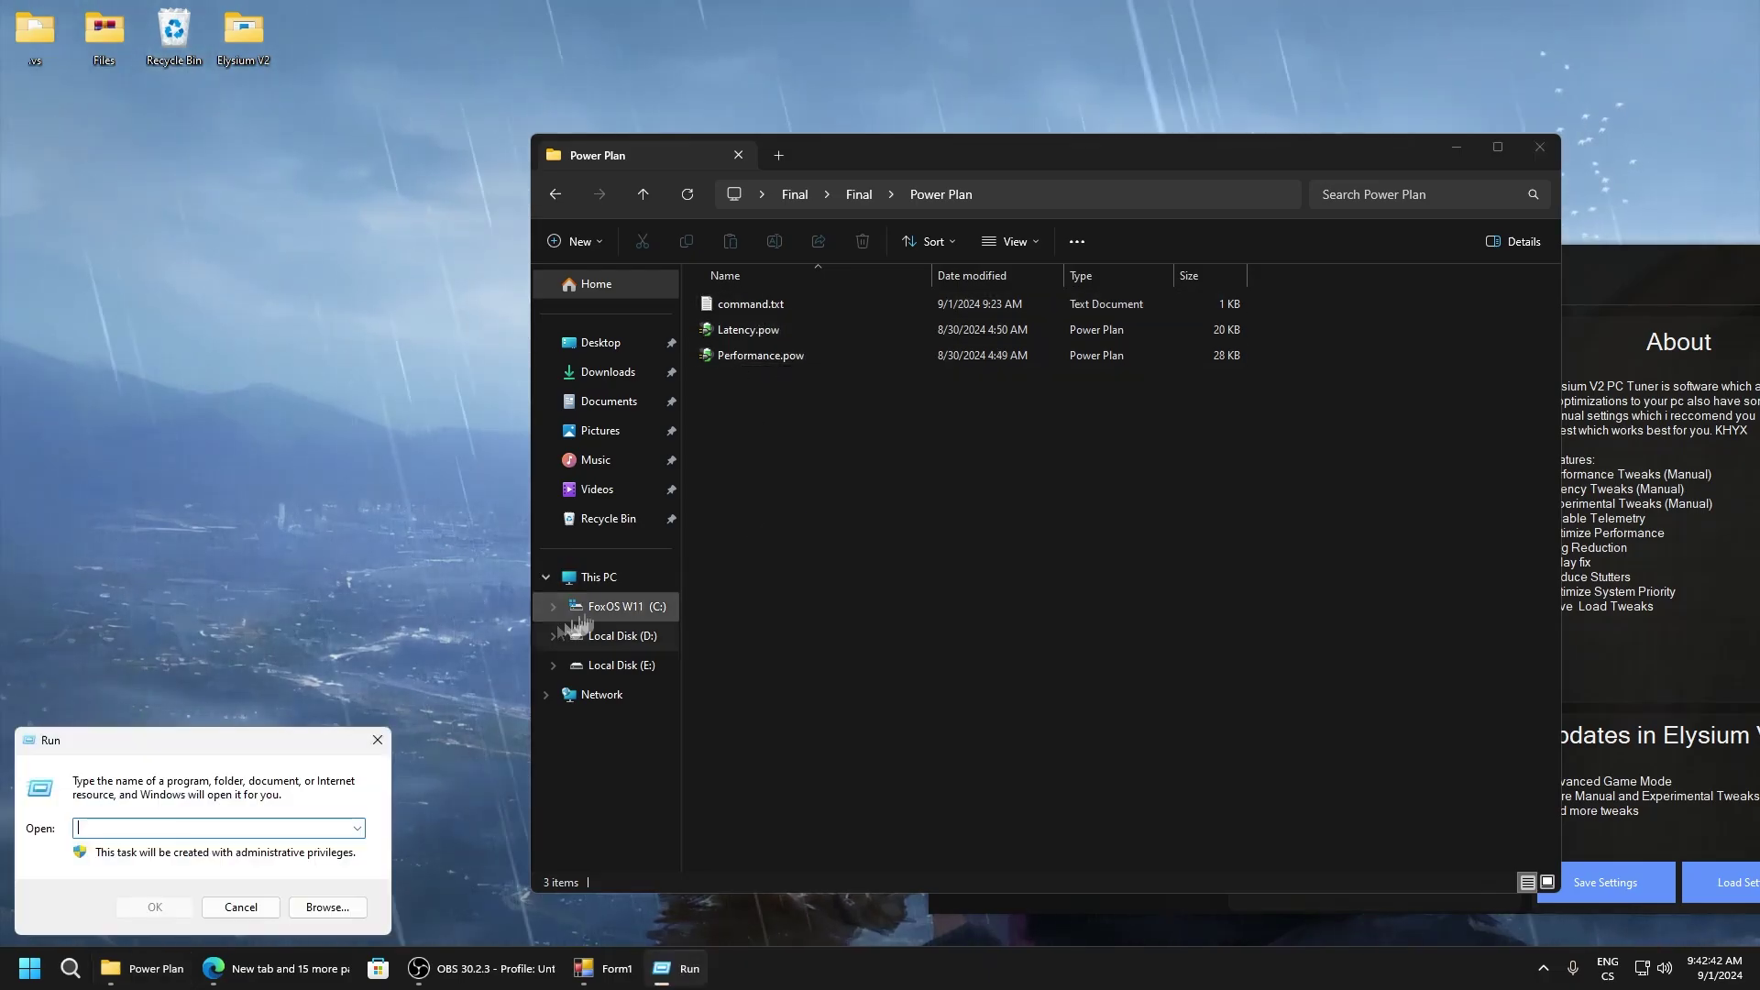
text(cmd)
key(Return)
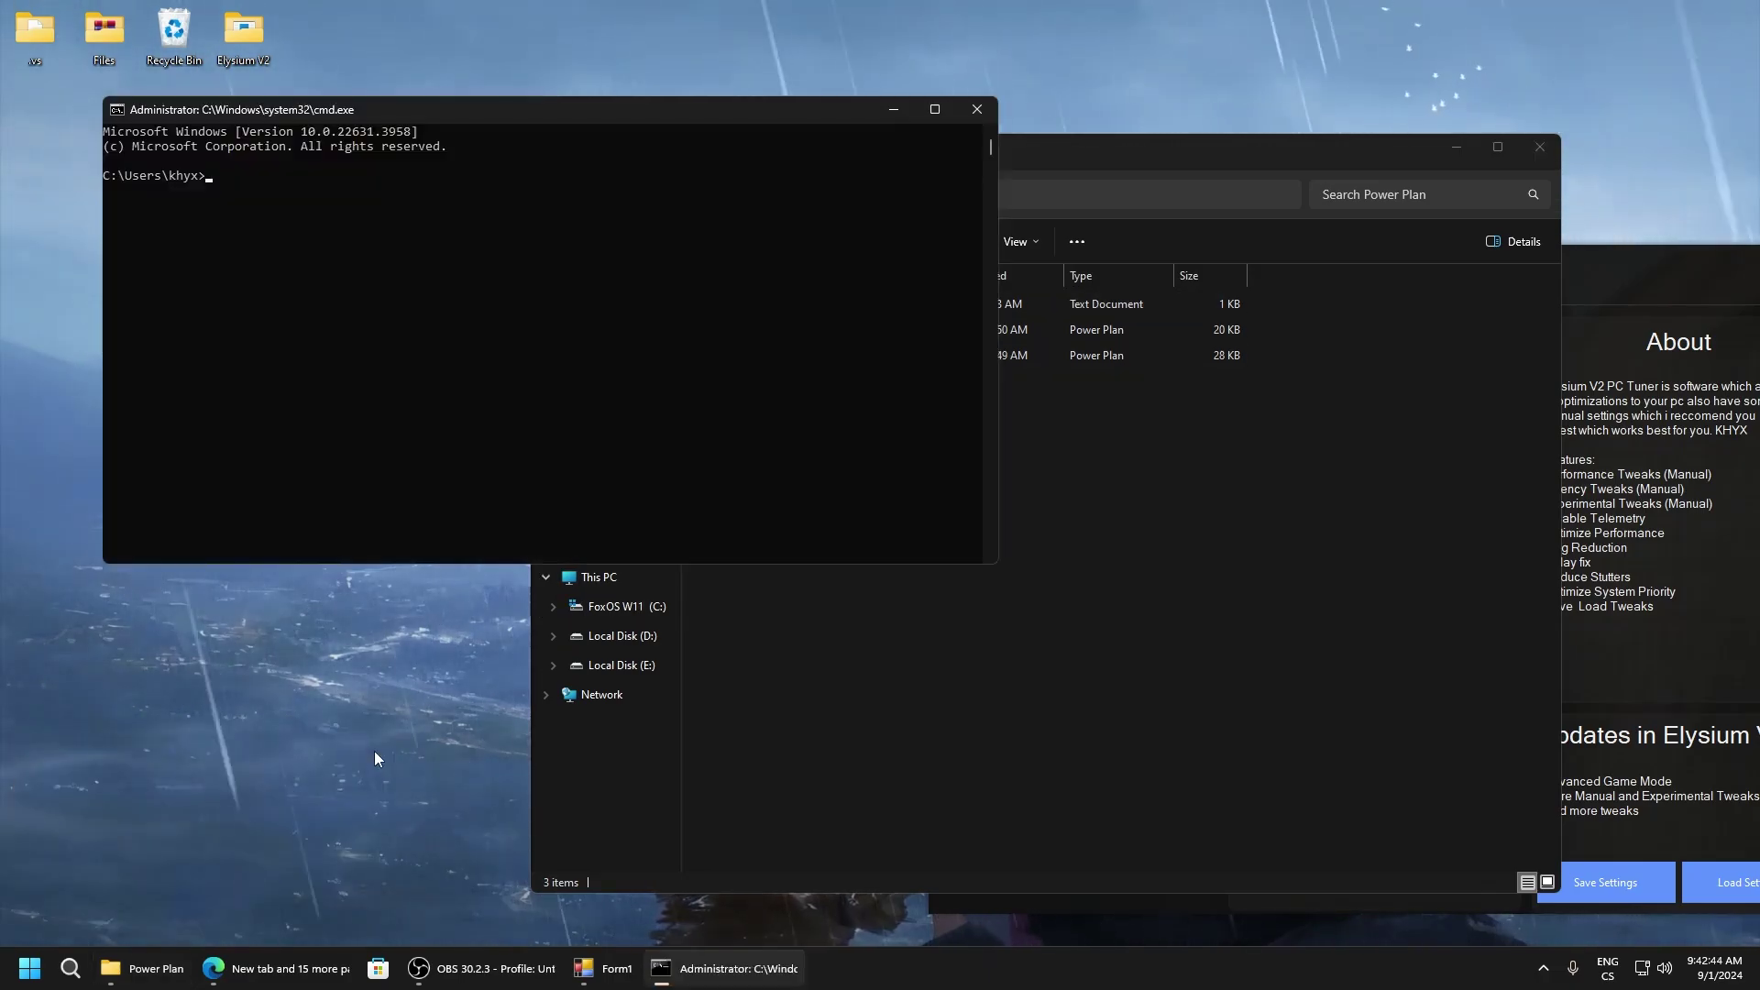
Step: Copy the powercfg -import command from command.txt into the Command Prompt
click(1164, 717)
double_click(734, 304)
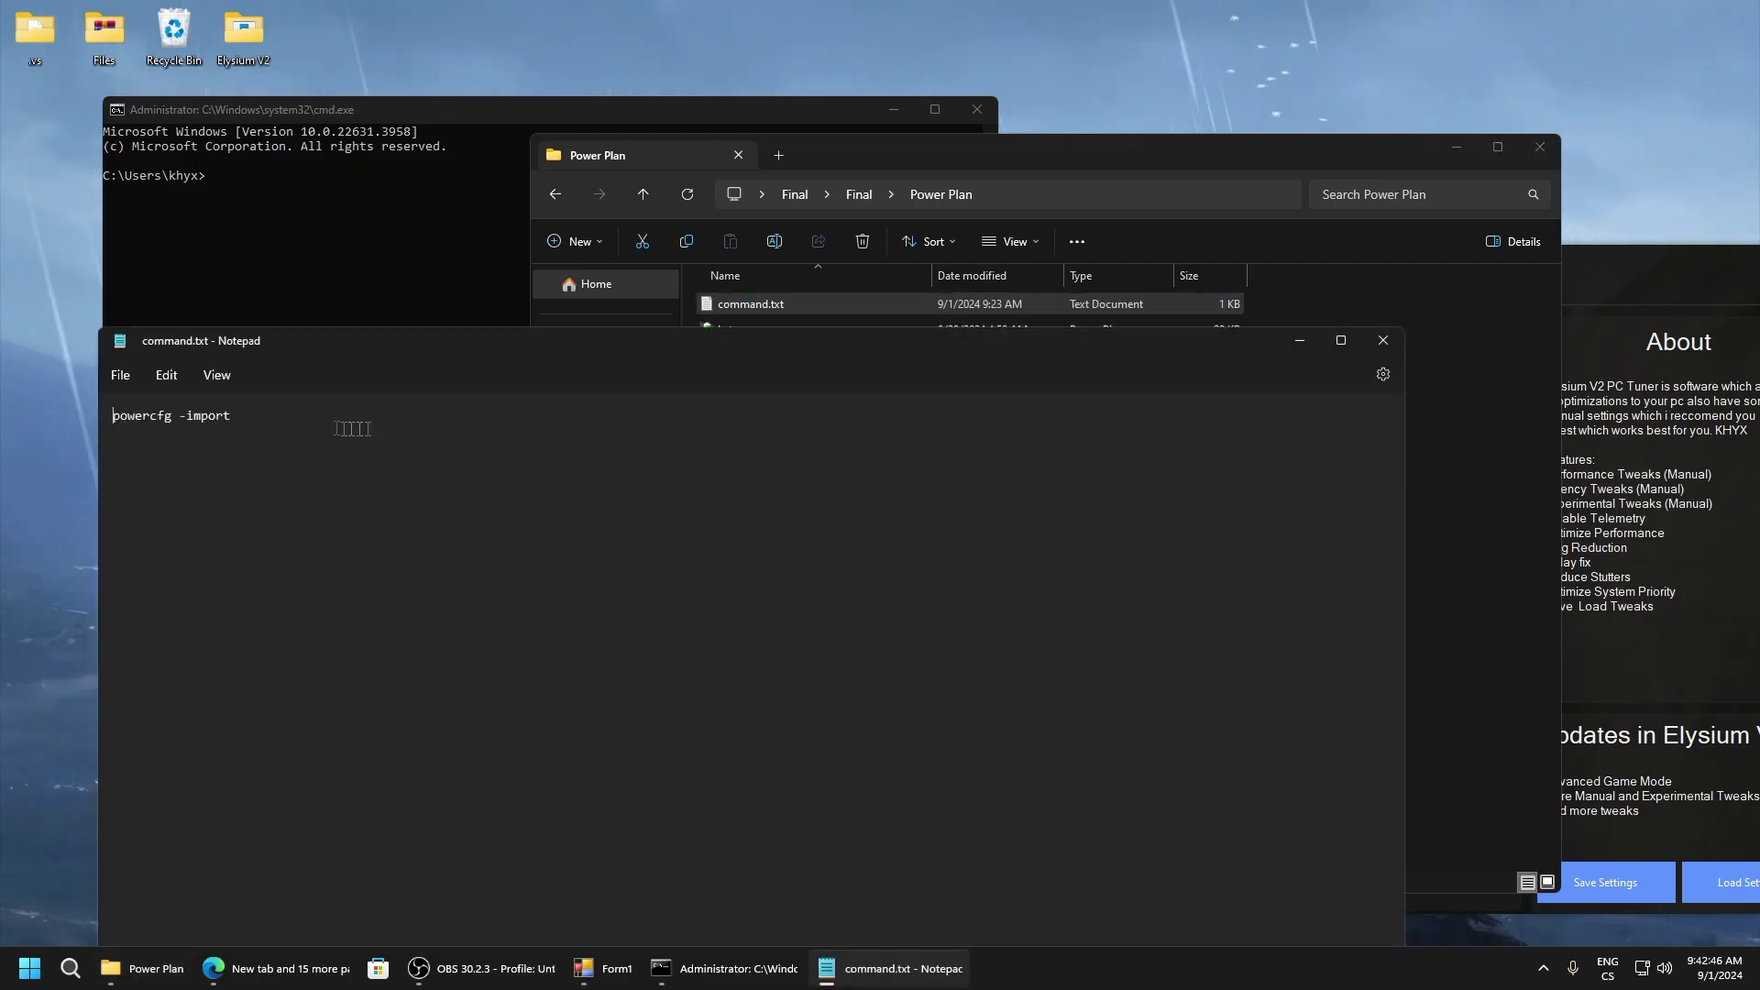
click(319, 140)
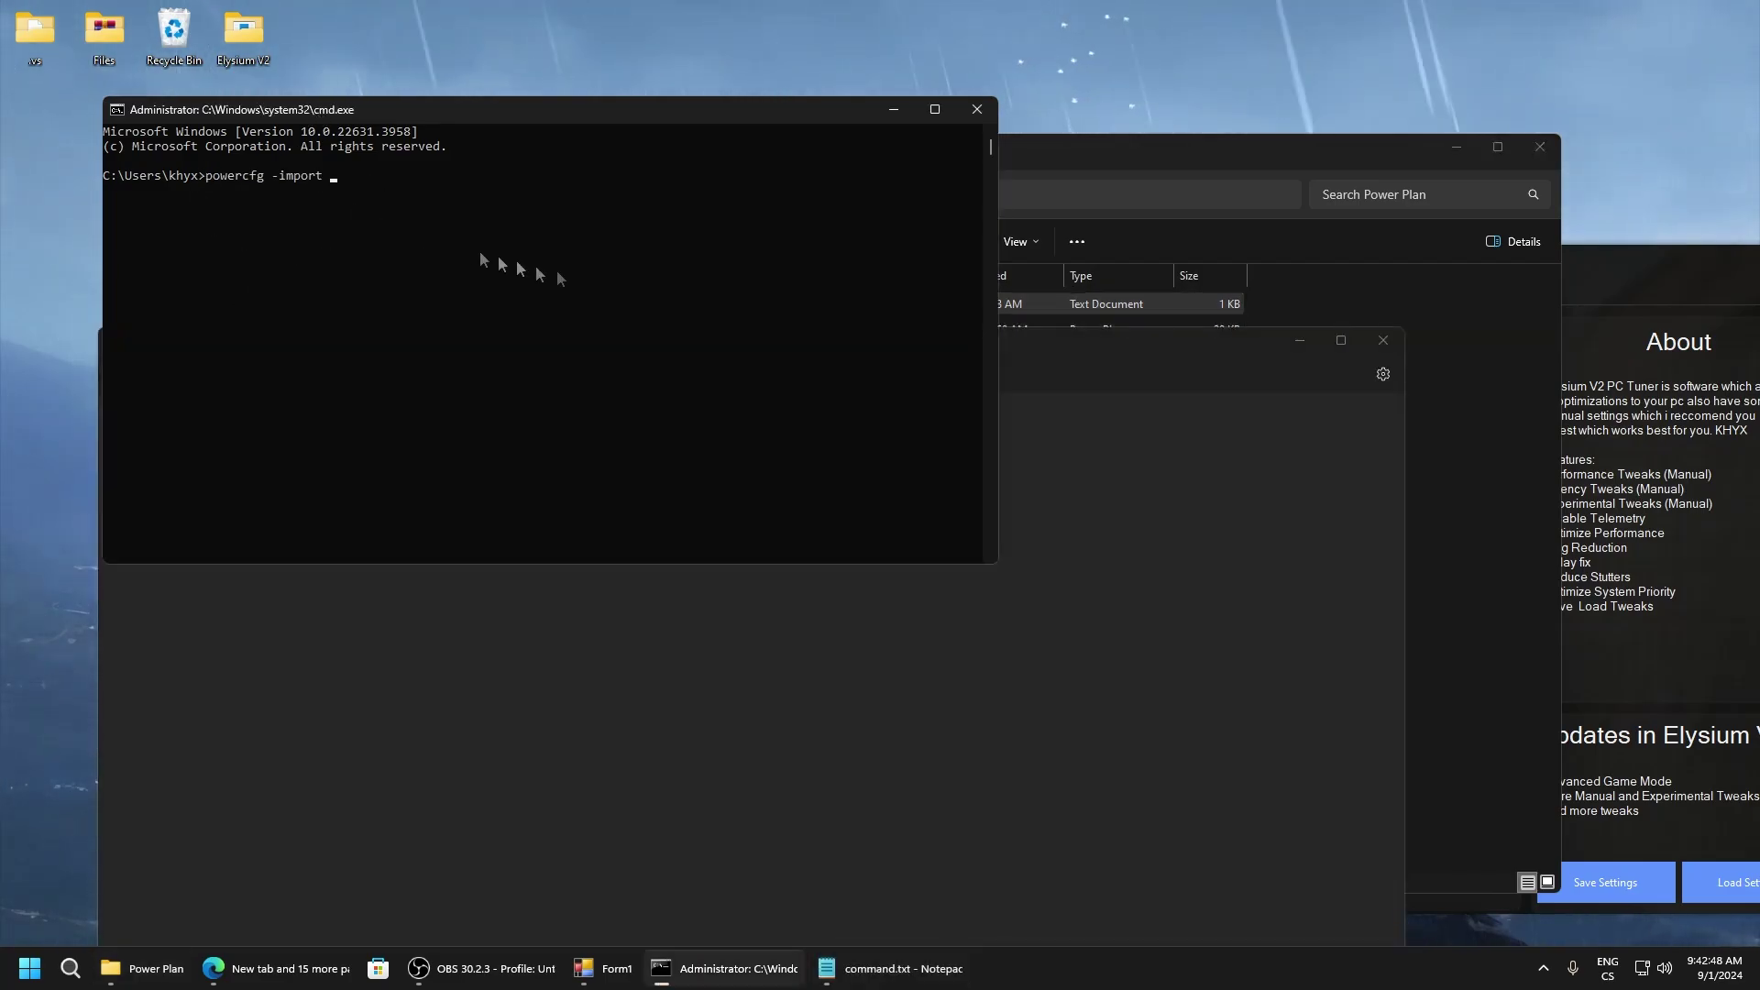
Step: Add the path of Latency.pow to the powercfg -import command and run it to import the power plan
click(1145, 247)
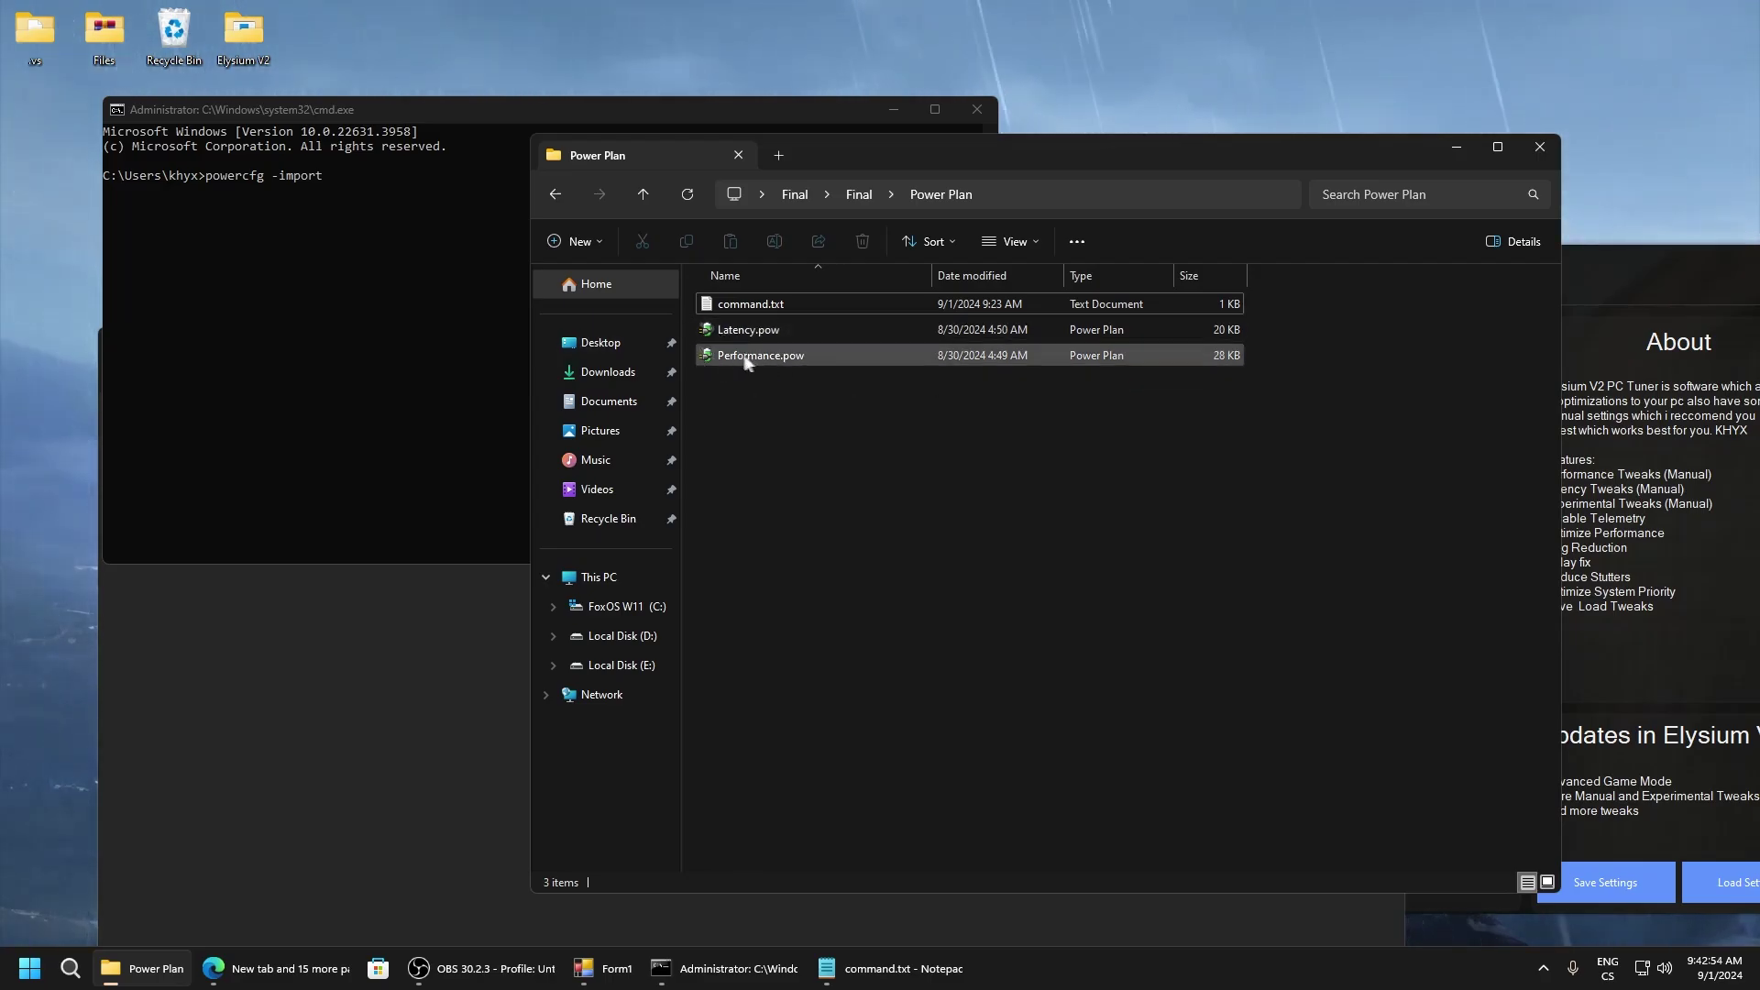
drag(748, 329, 460, 260)
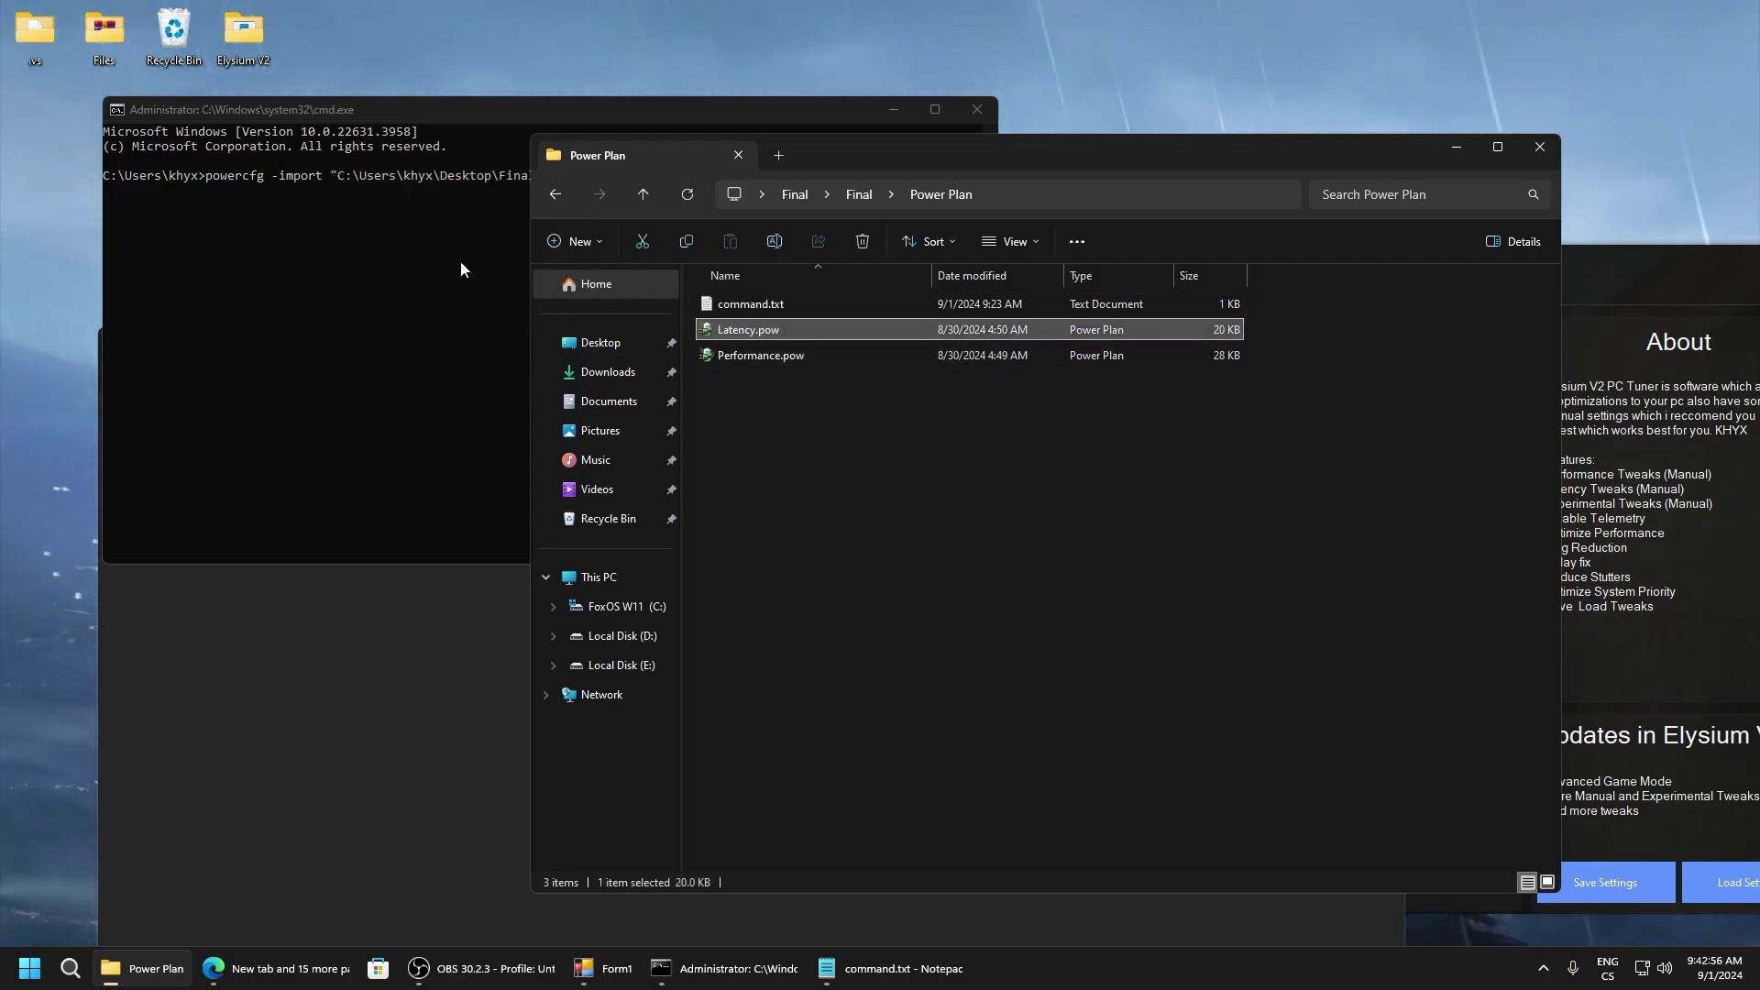
click(425, 110)
key(Return)
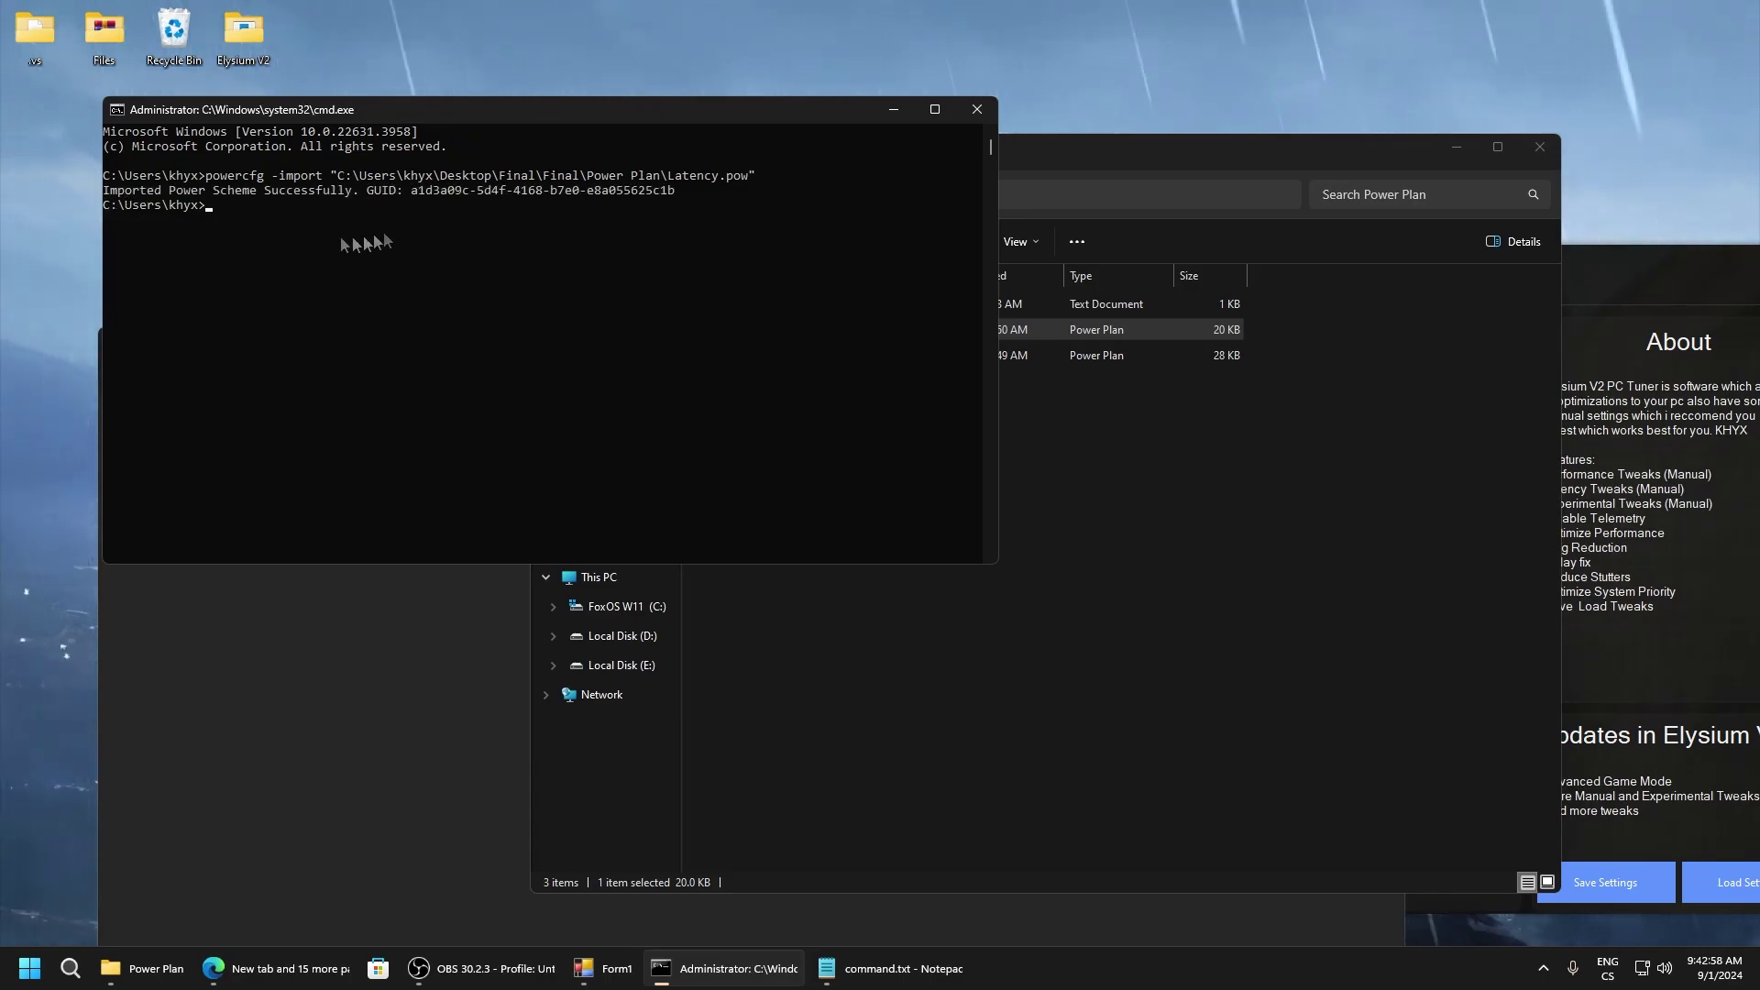
Step: Open Power Options in Control Panel and check the additional power plans for Elysium V2 Low Latency
key(super+r)
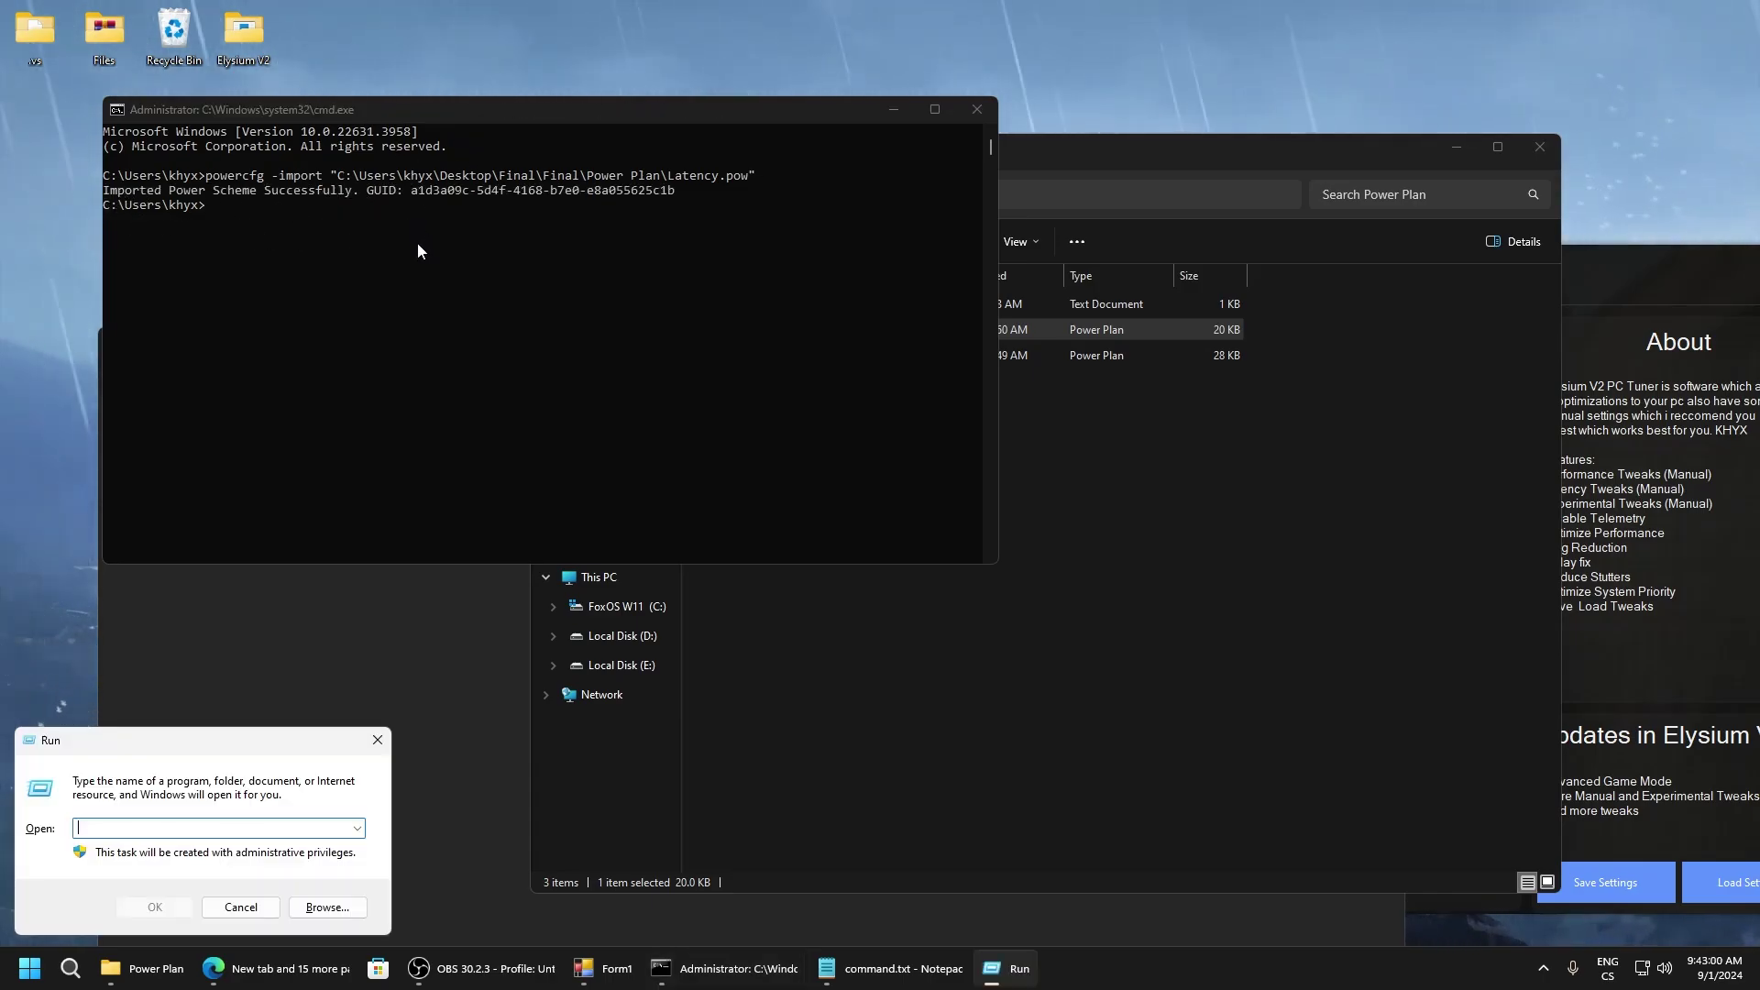
text(powercfg.cpl)
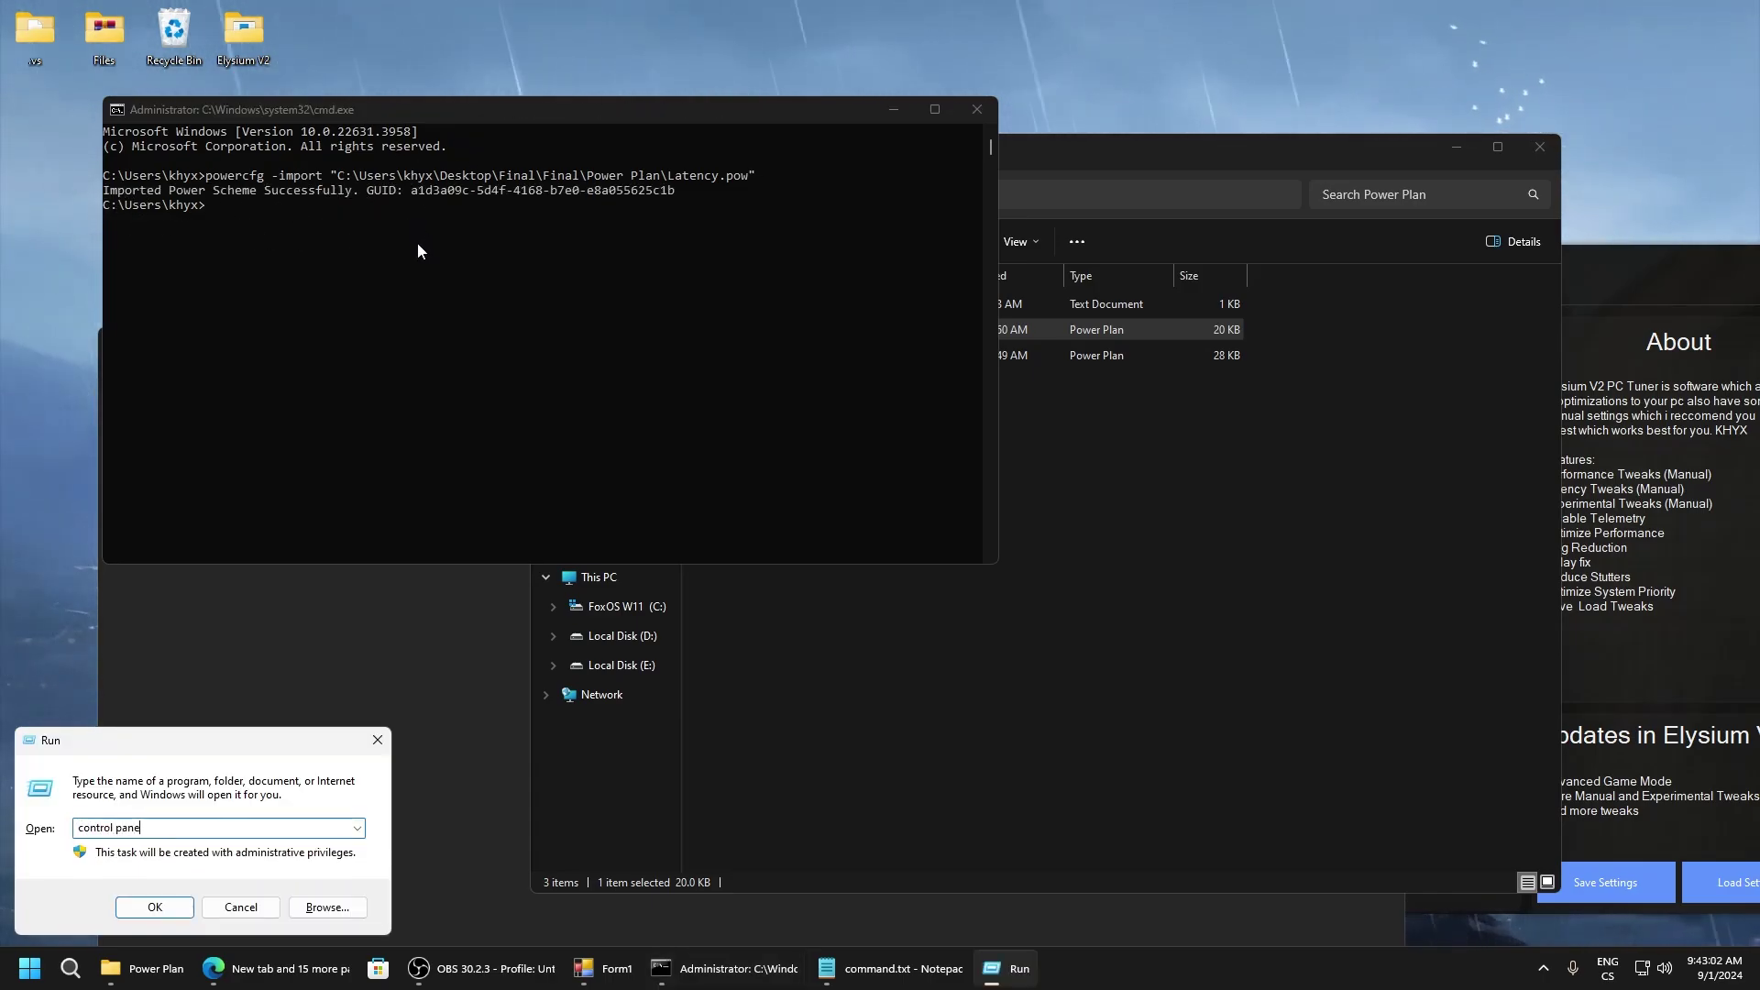
key(Return)
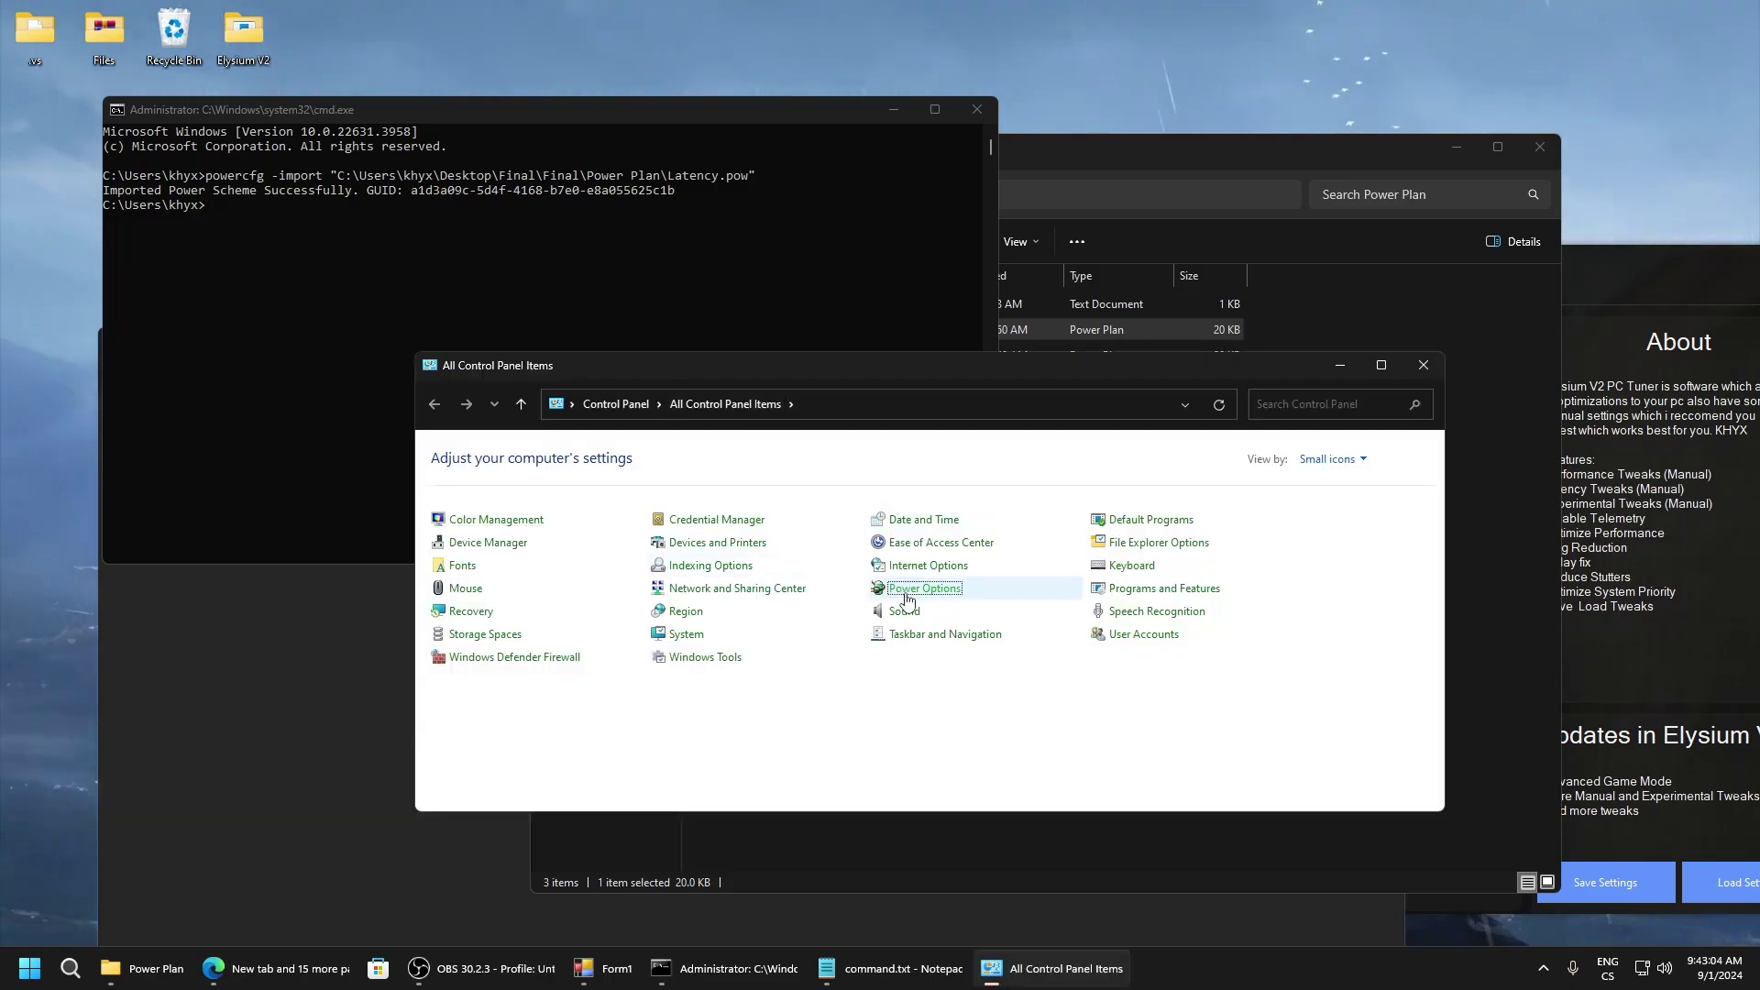
click(905, 594)
scroll(642, 605, down, 3)
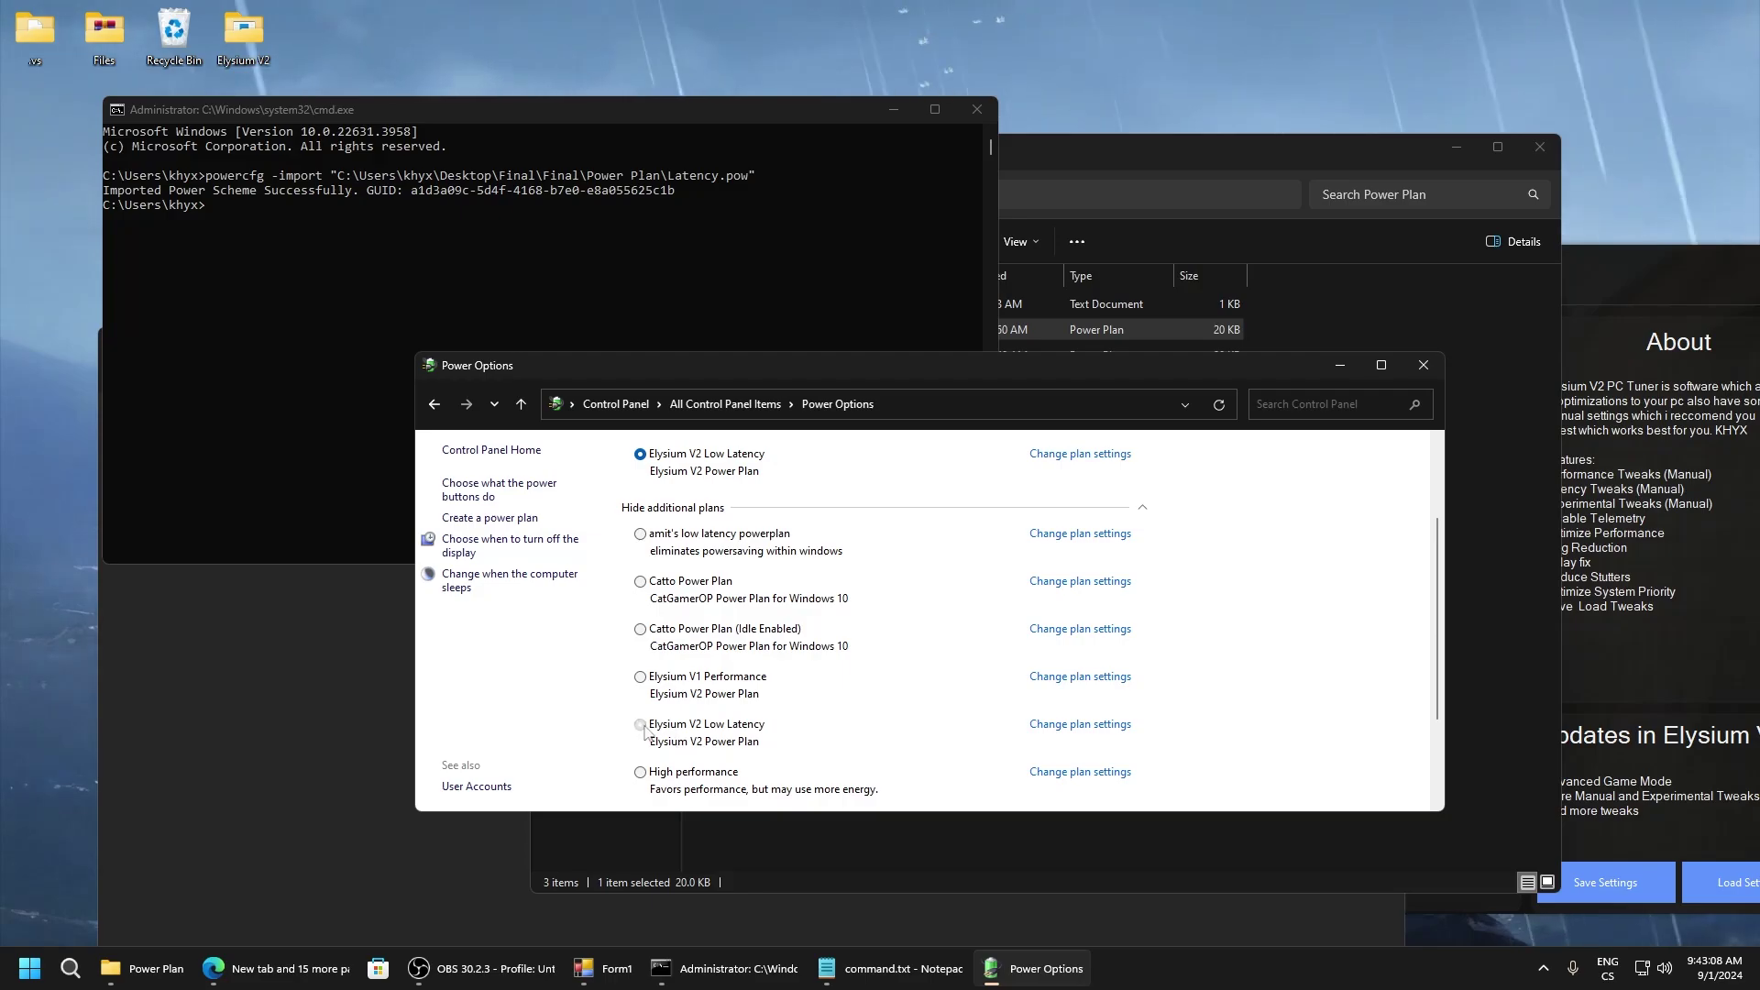
Step: Close the Power Options, Command Prompt, command.txt and Power Plan windows and bring the Elysium window back to the screen's centre
click(1423, 367)
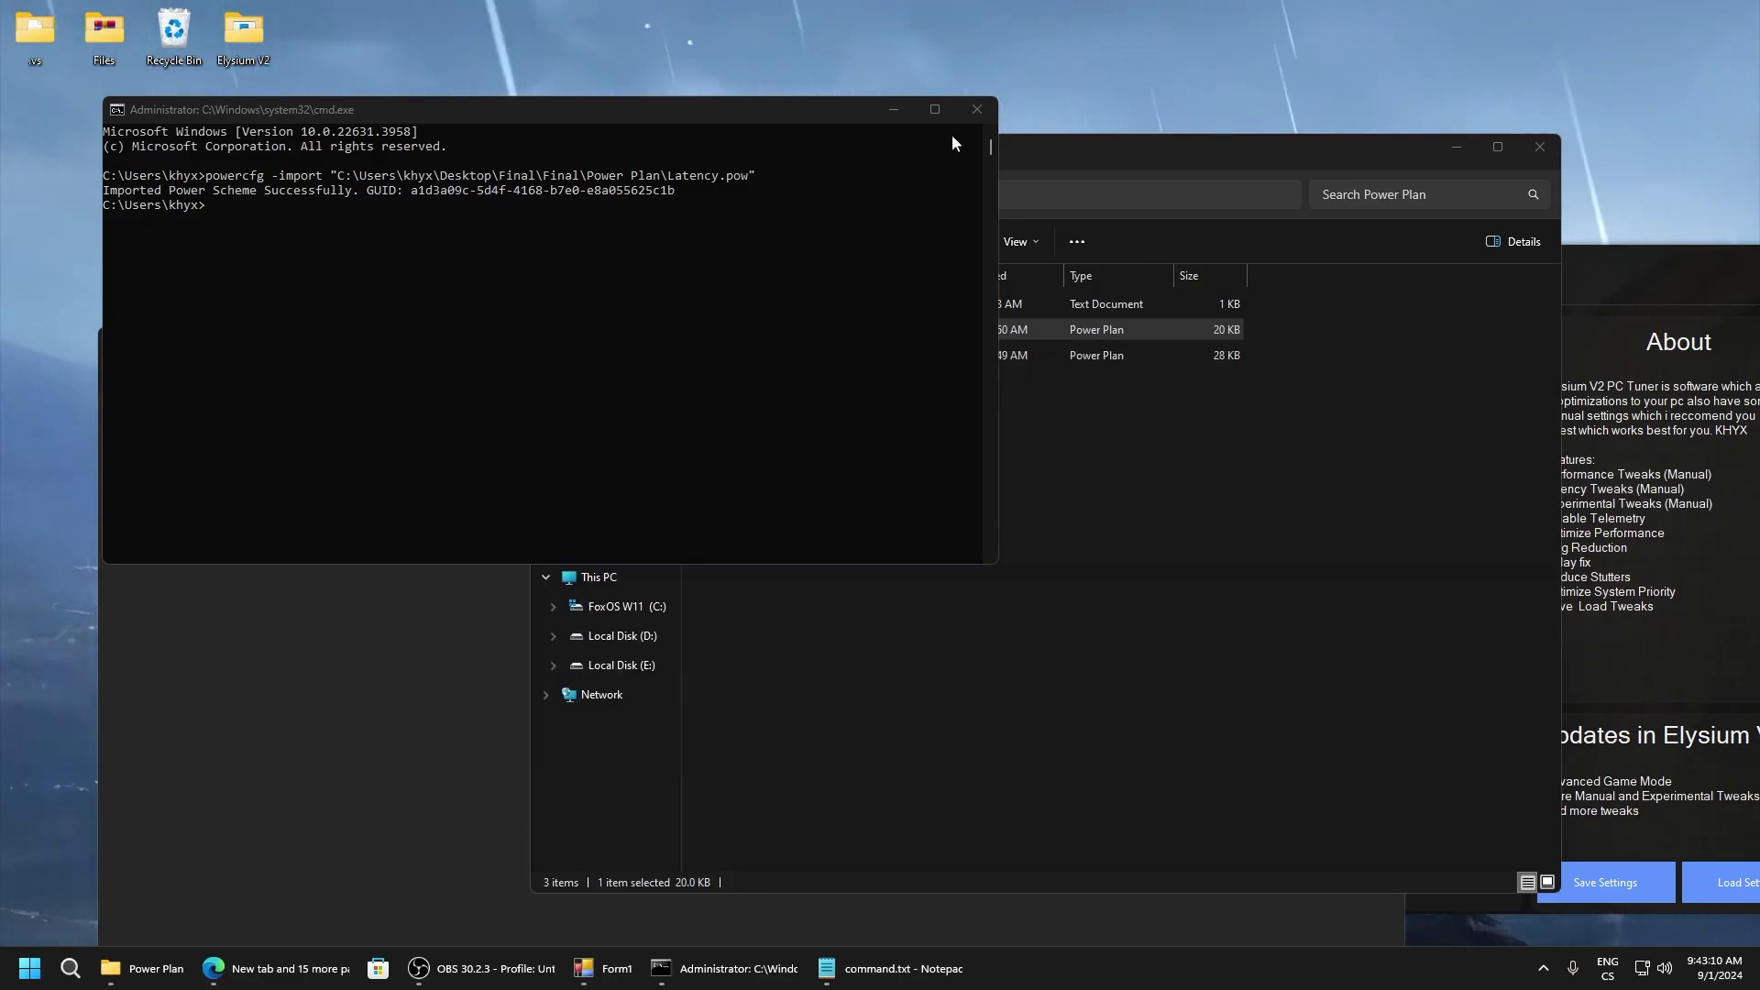
click(978, 109)
click(1540, 147)
click(907, 335)
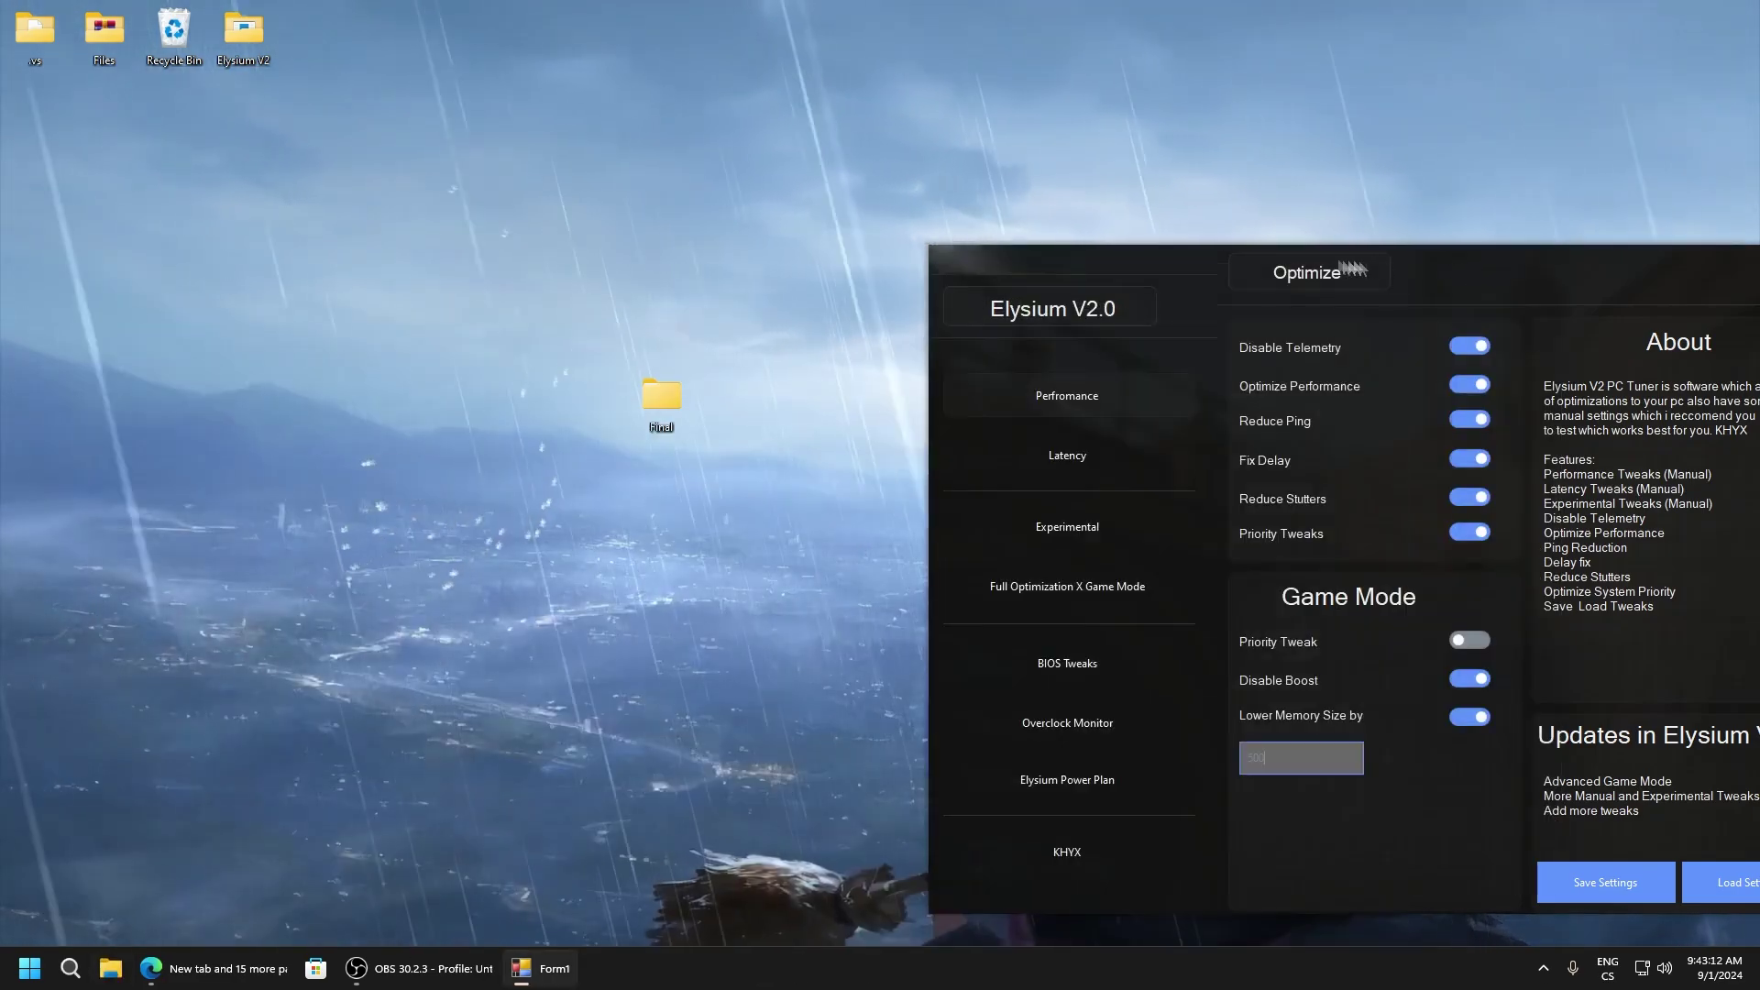
drag(1391, 346, 892, 327)
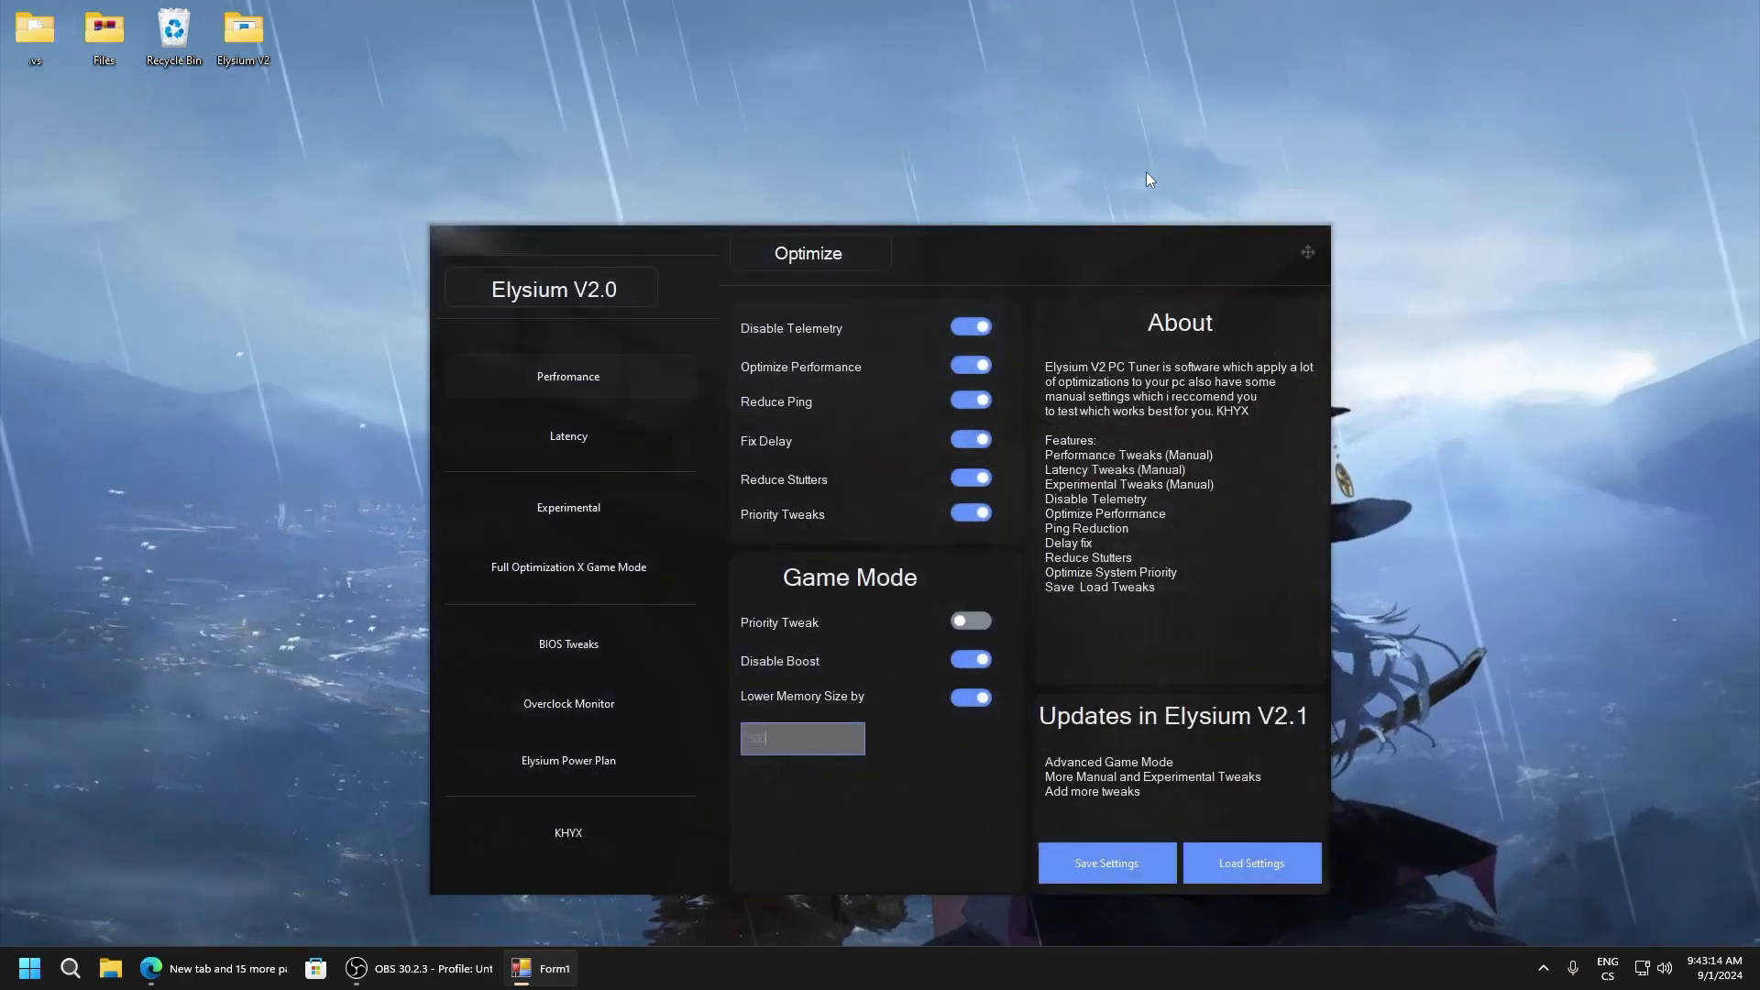